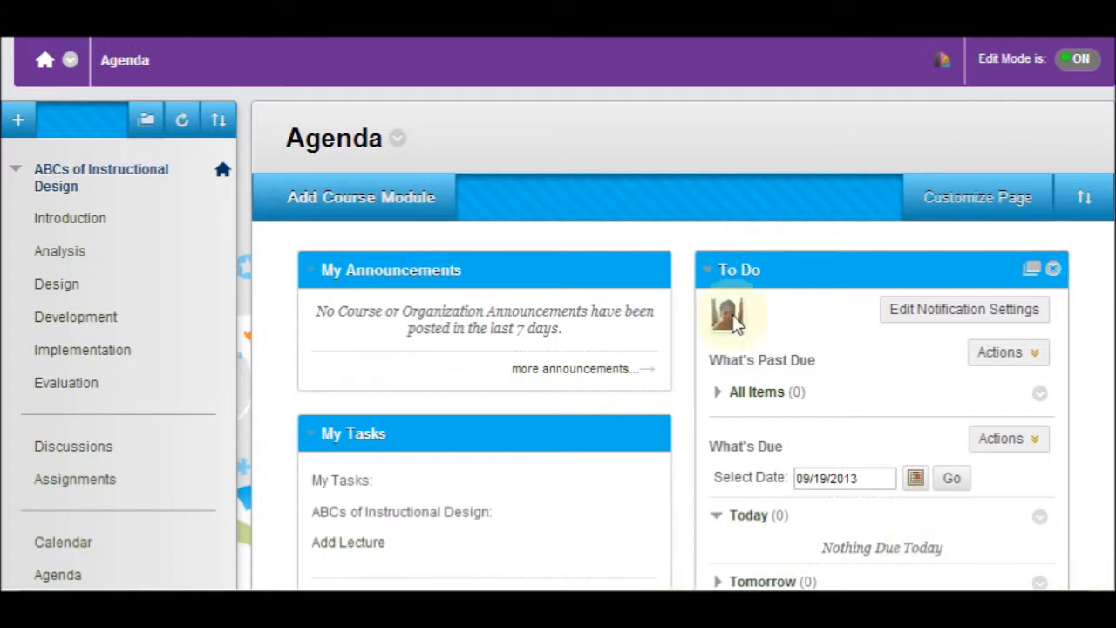
Add a content area named Test to the course menu and make it available to users
click(18, 119)
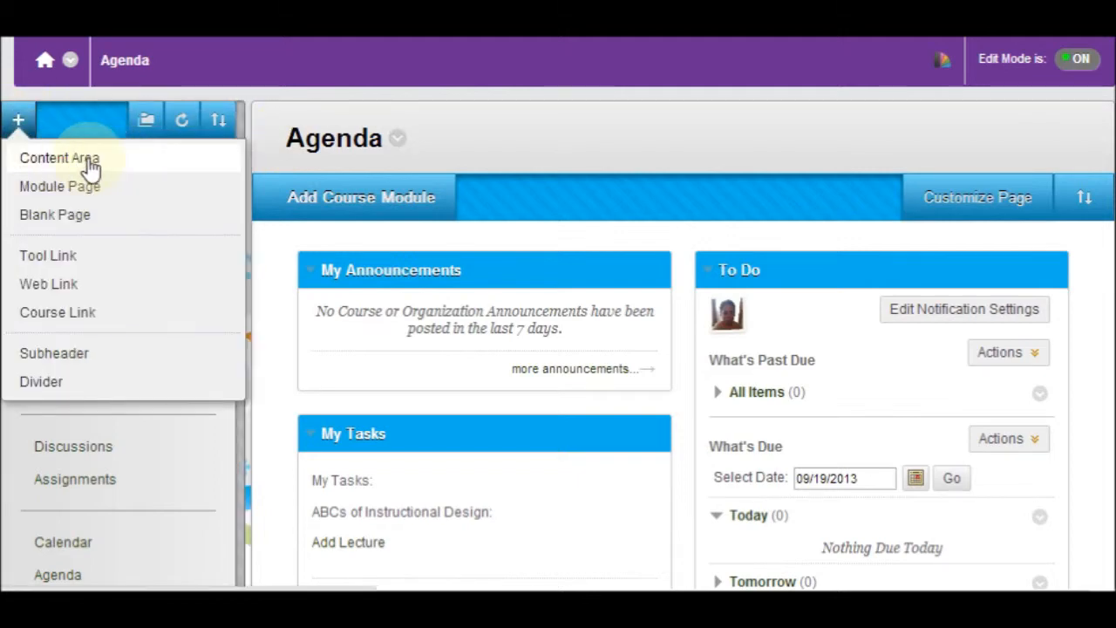
click(91, 162)
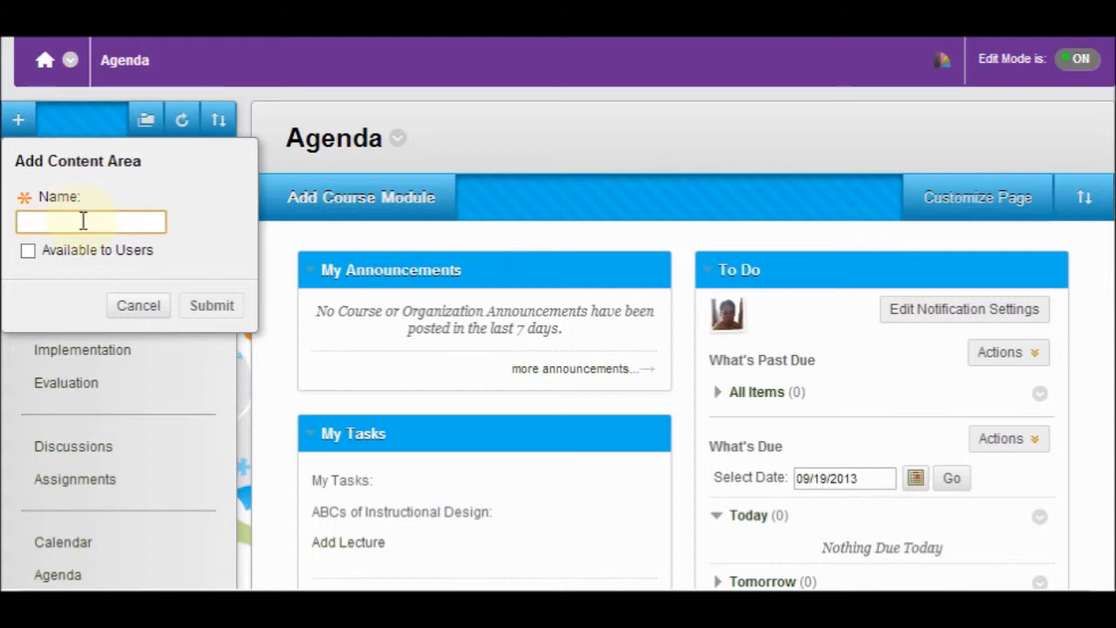
text(Test)
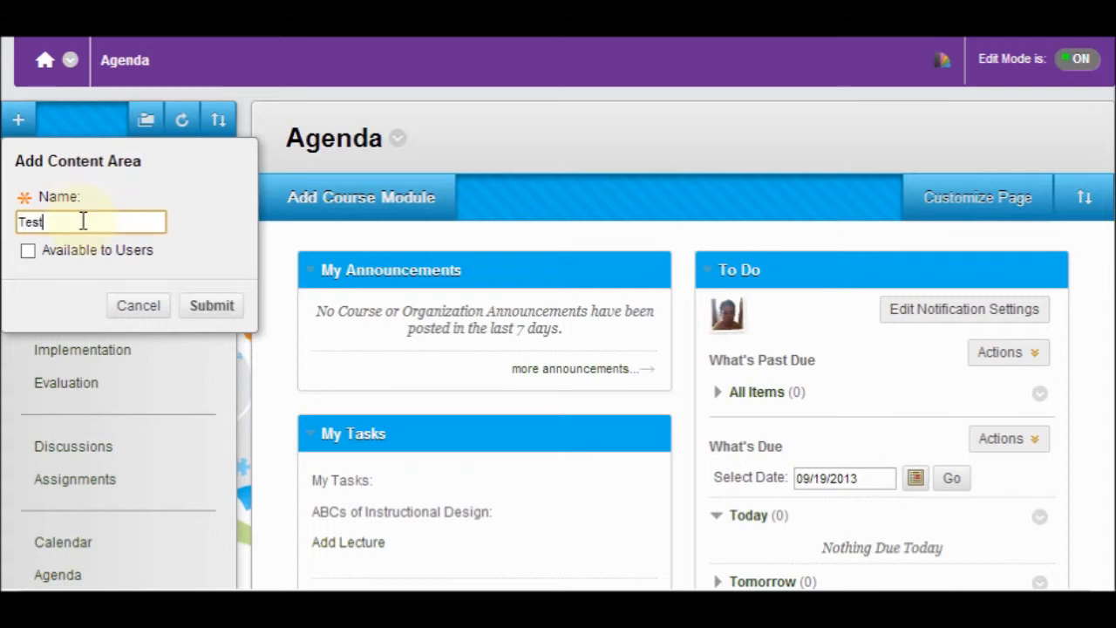
click(29, 250)
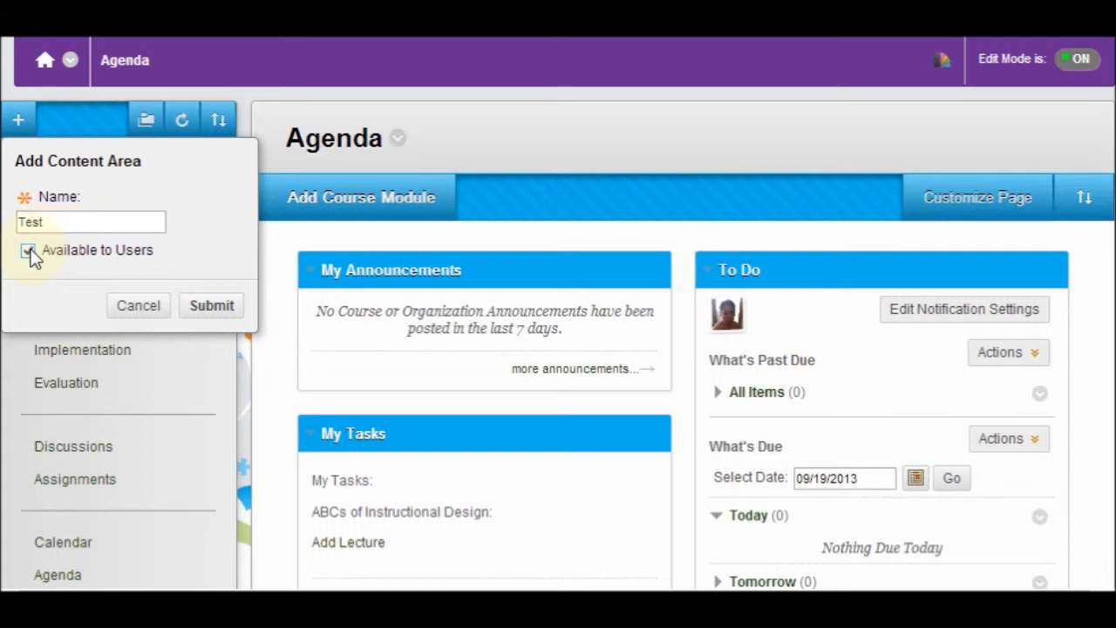
click(212, 307)
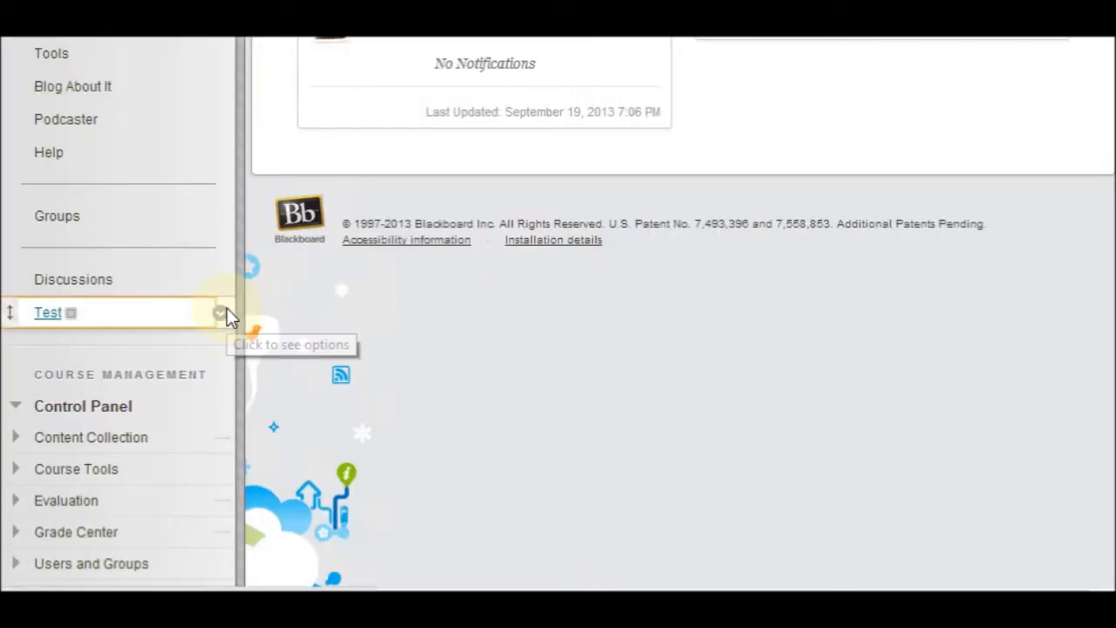
Start a new content folder inside the Test content area, named Test Folder, with its name colored blue
click(50, 317)
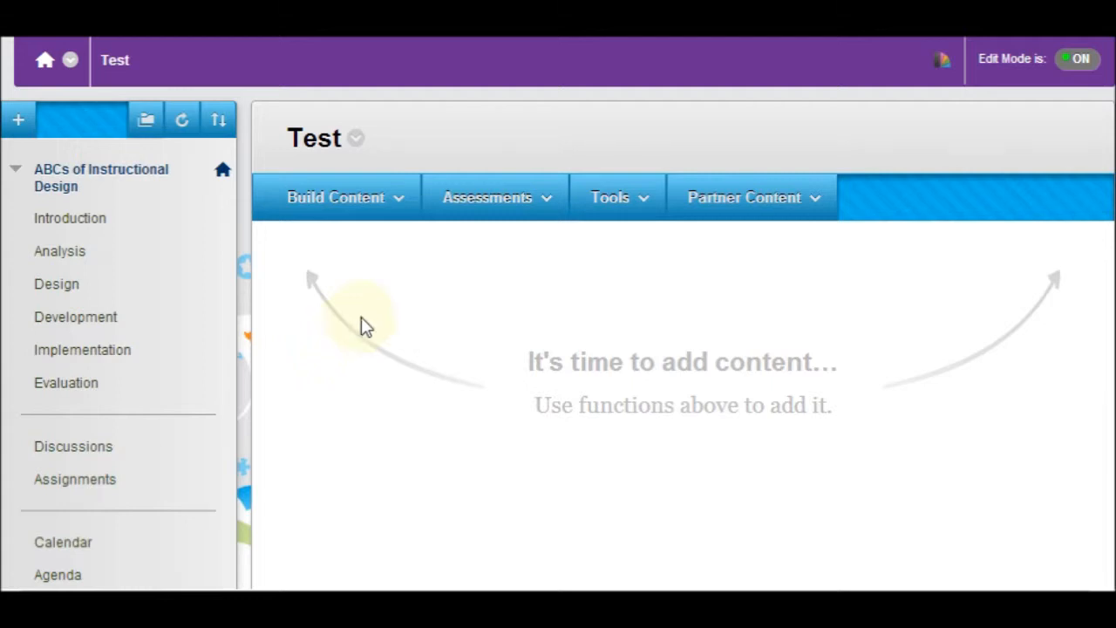
click(397, 199)
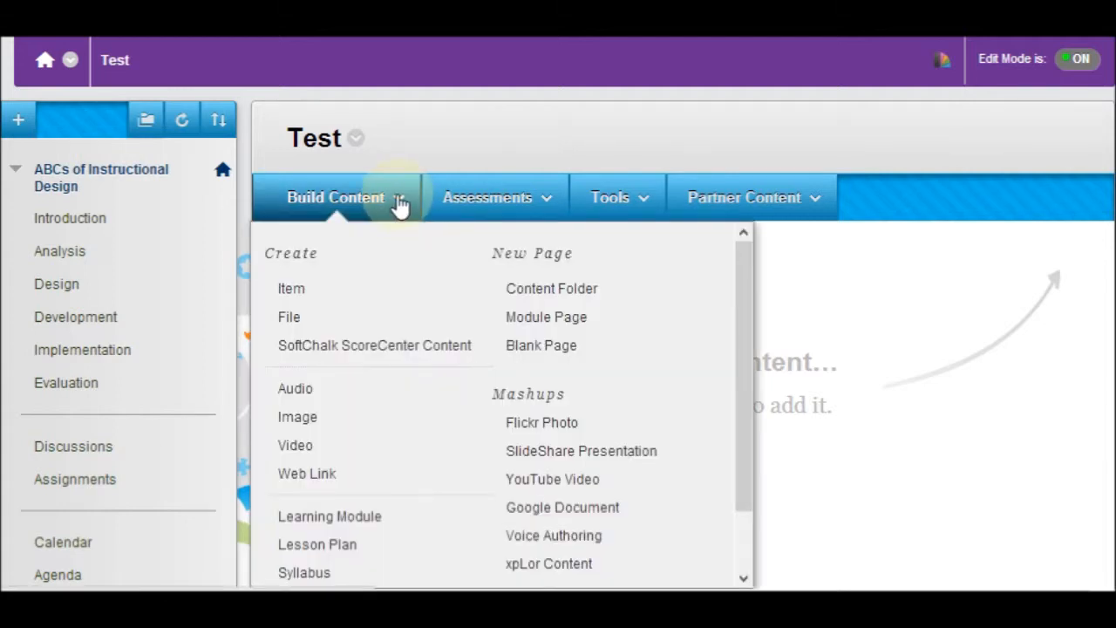
click(547, 297)
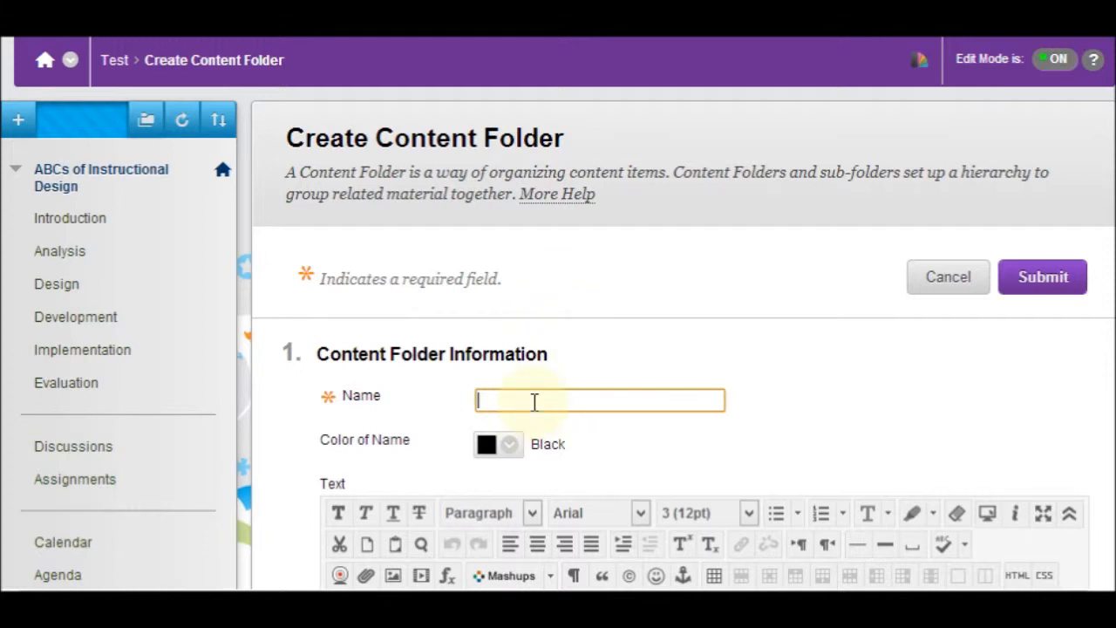
text(Test)
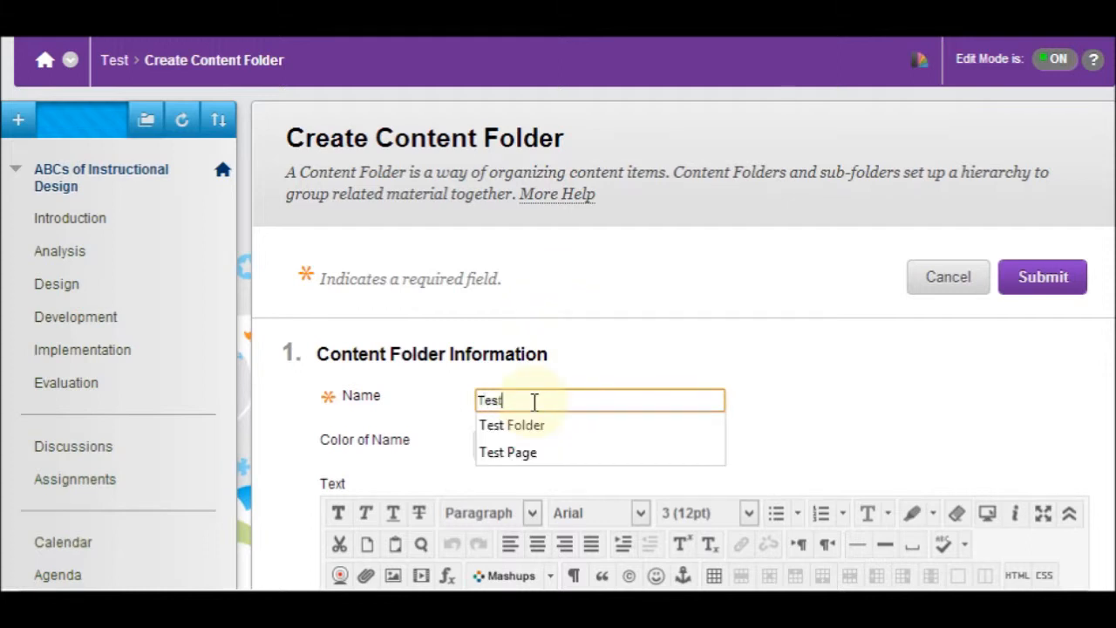
click(526, 426)
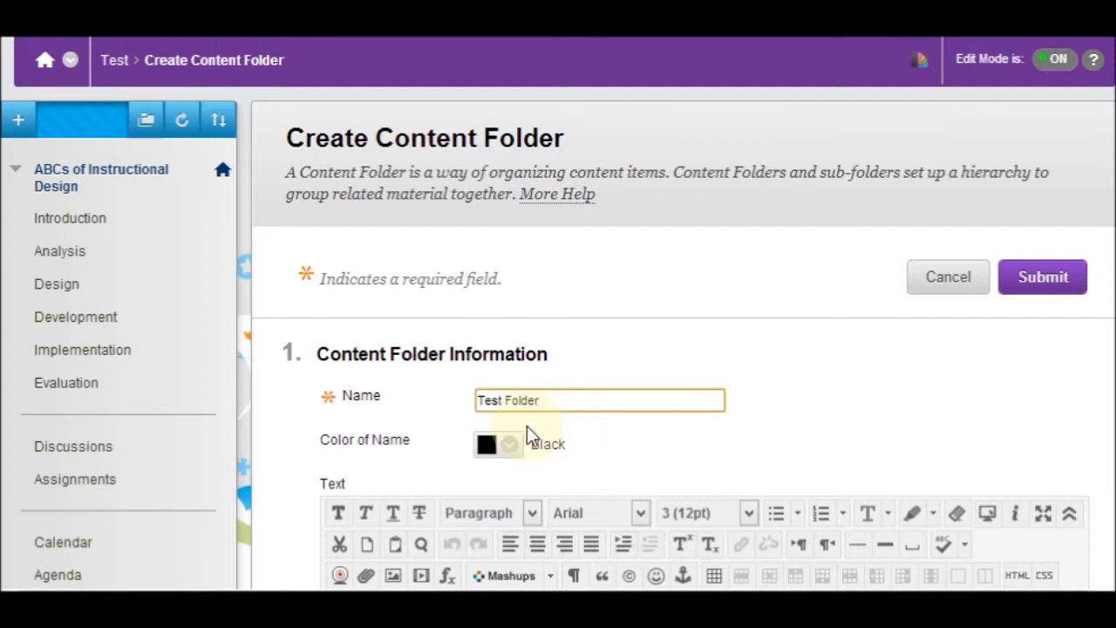
click(513, 447)
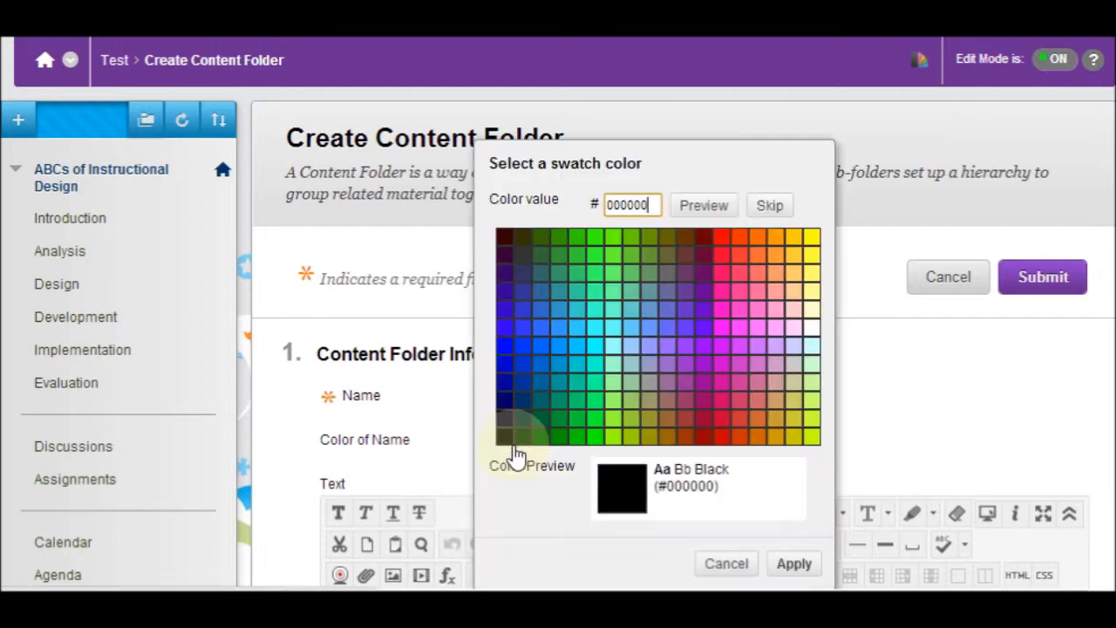
click(509, 354)
click(795, 563)
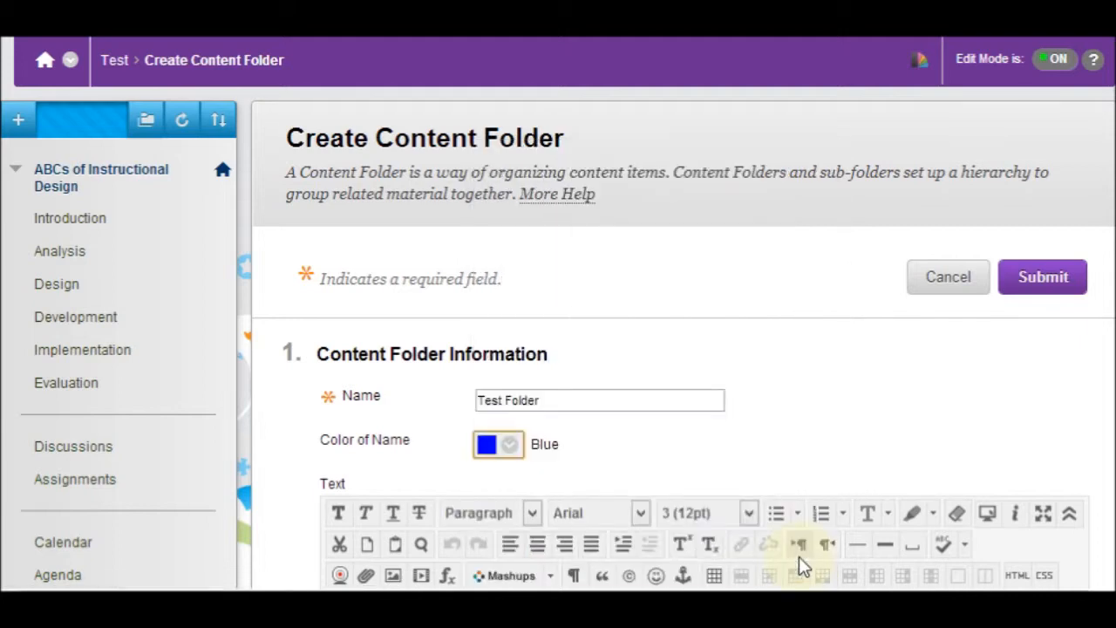
Paste the copied course welcome text into the folder's text description
scroll(1110, 214, down, 1)
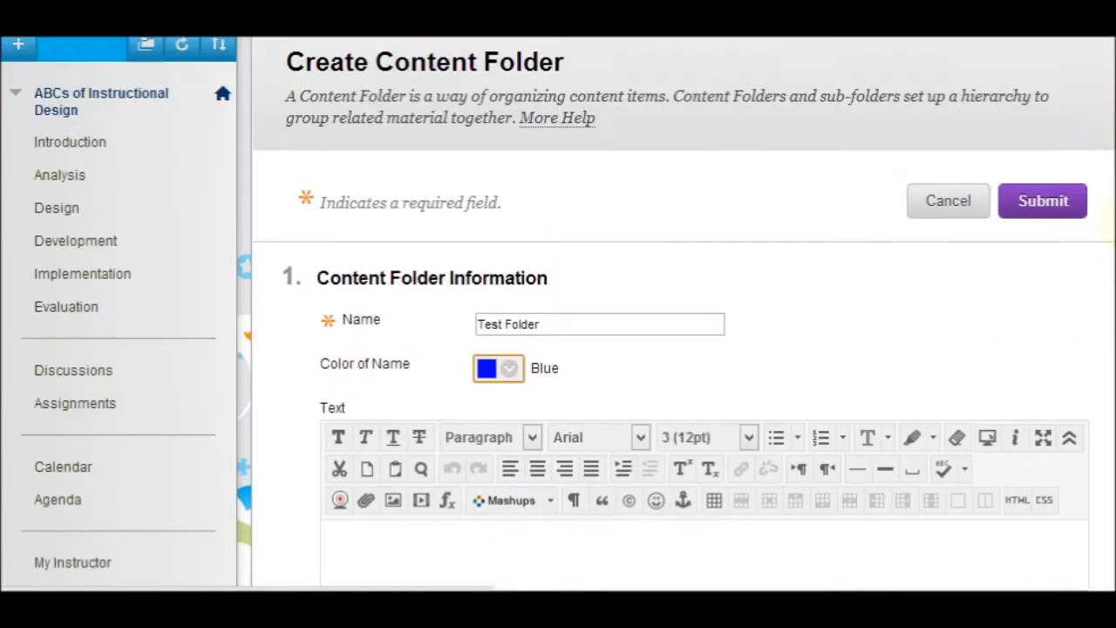
scroll(1112, 229, down, 3)
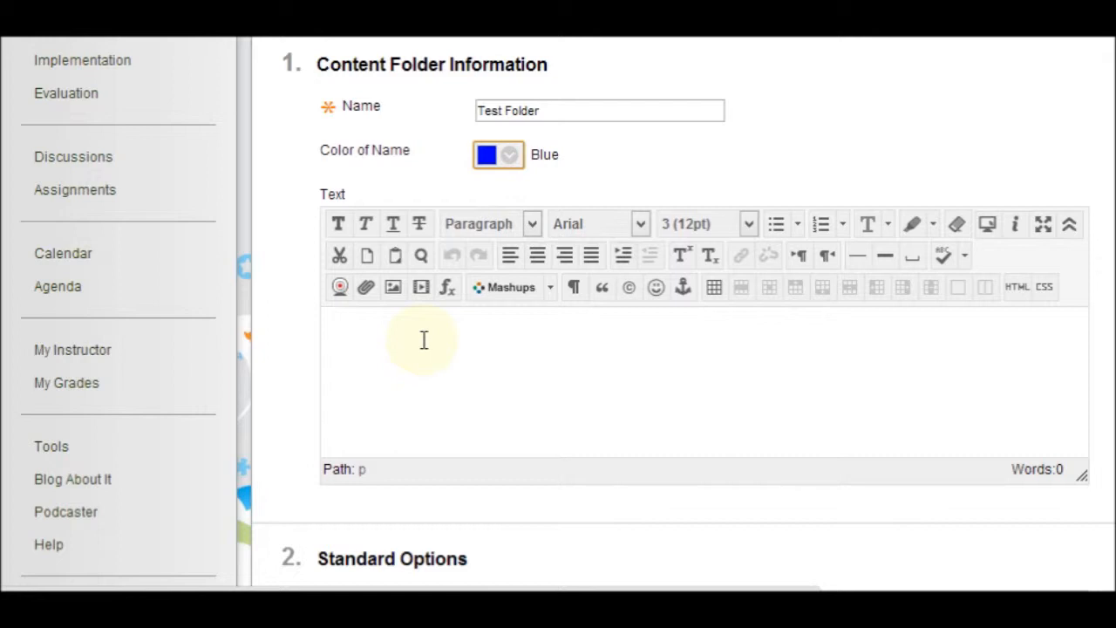
click(342, 325)
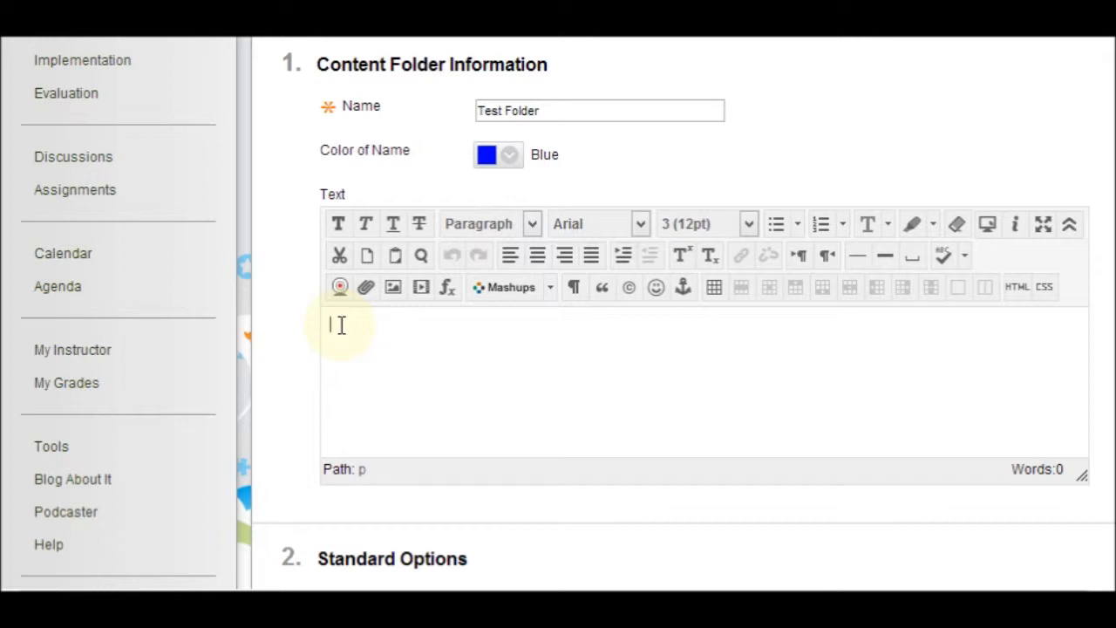
key(ctrl+v)
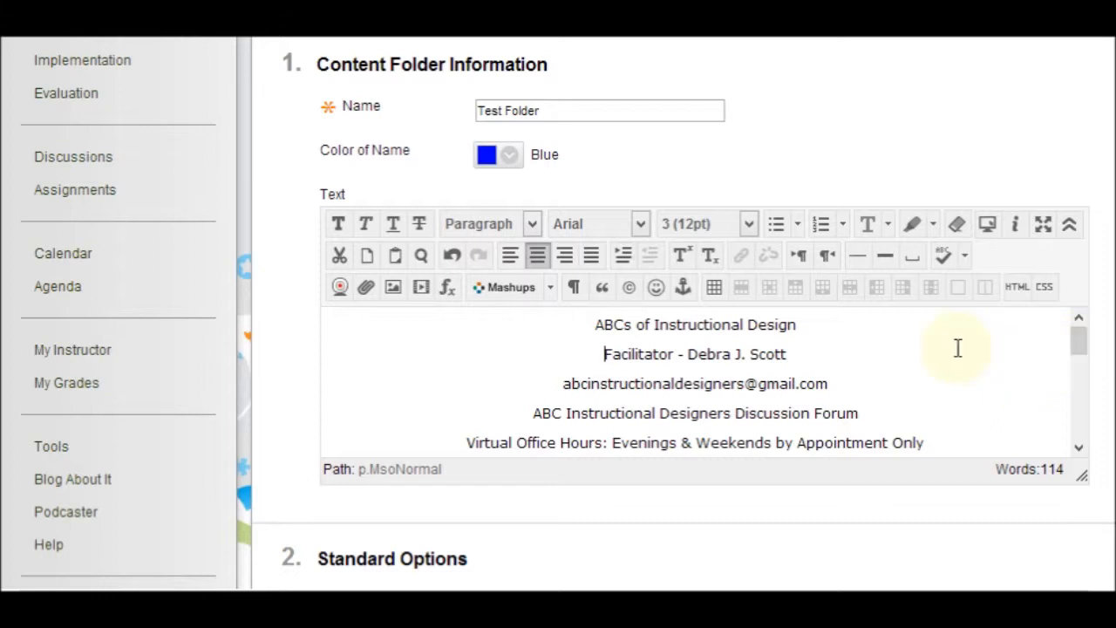
Format the title line "ABCs of Instructional Design" in blue at size 5 (18pt)
drag(594, 324, 796, 327)
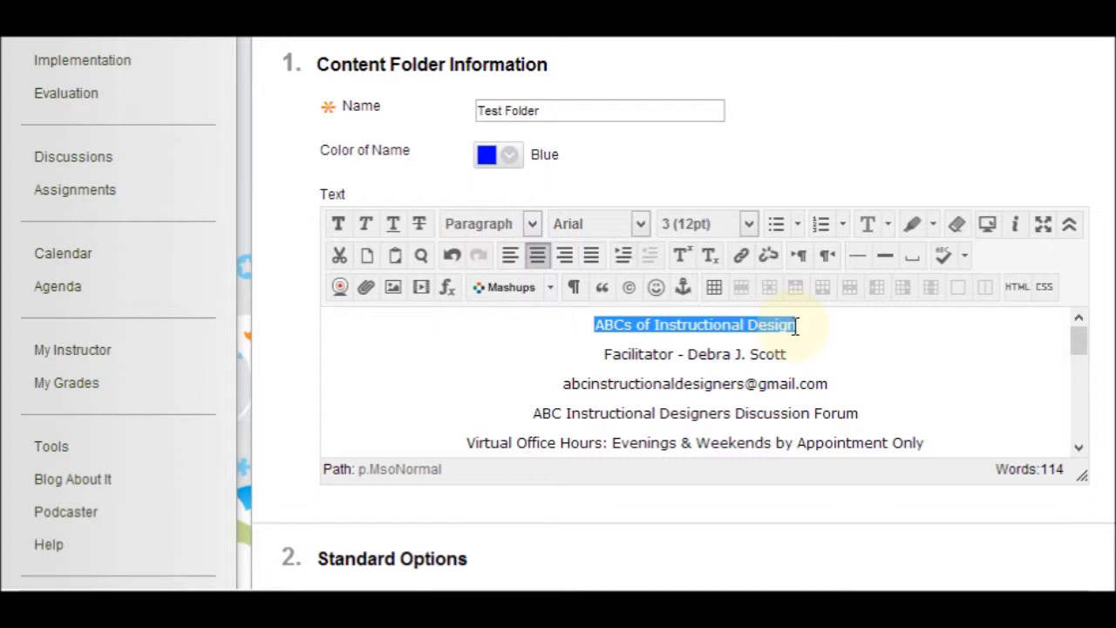
click(887, 220)
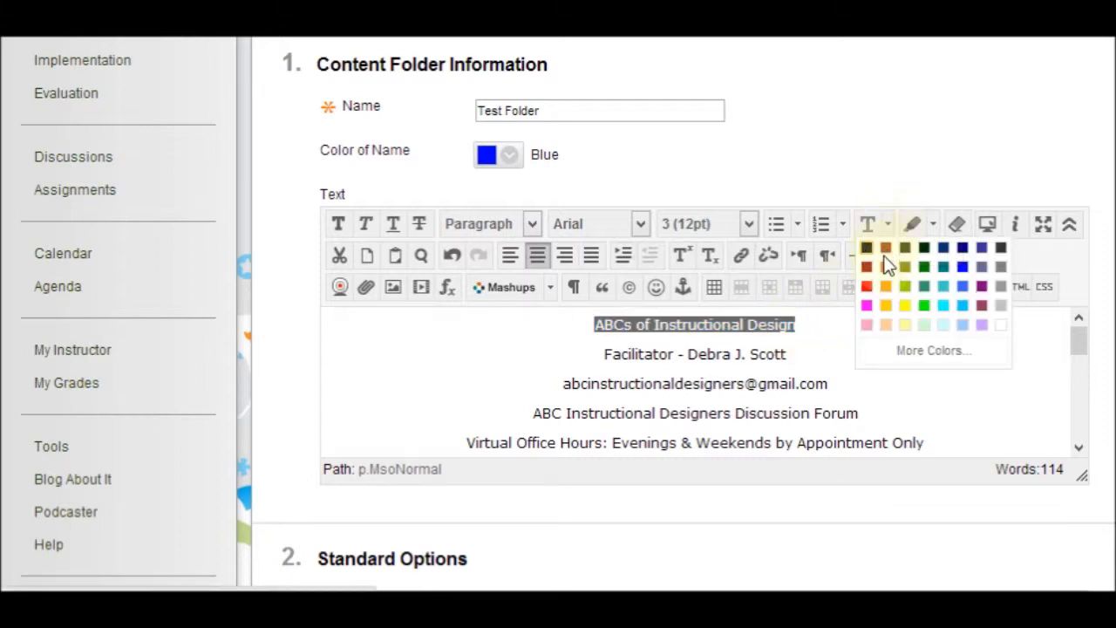
click(964, 269)
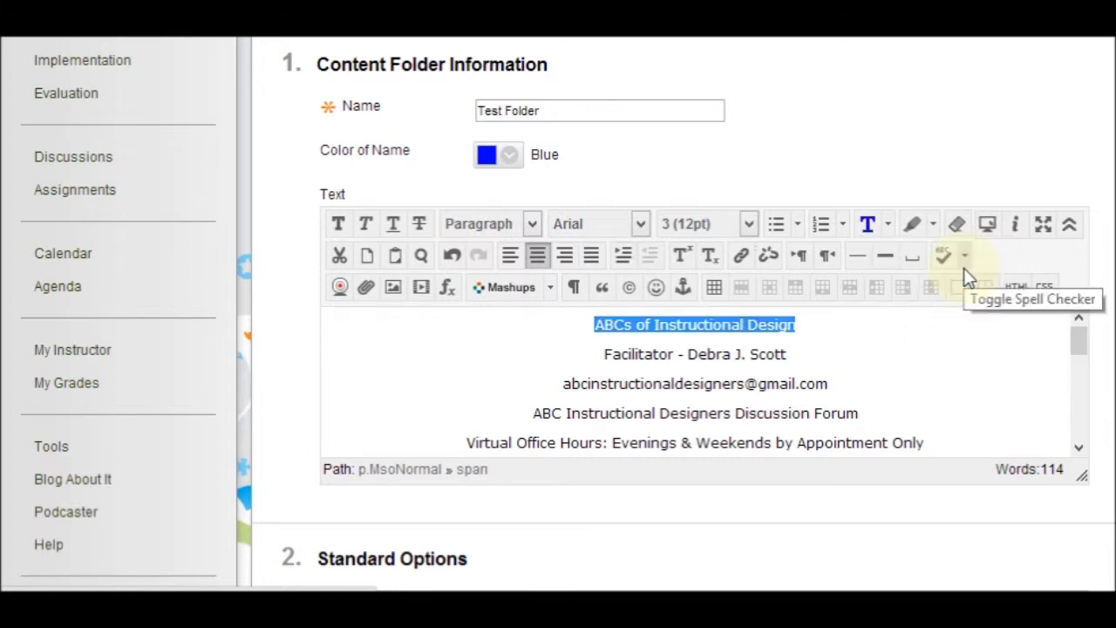
click(750, 227)
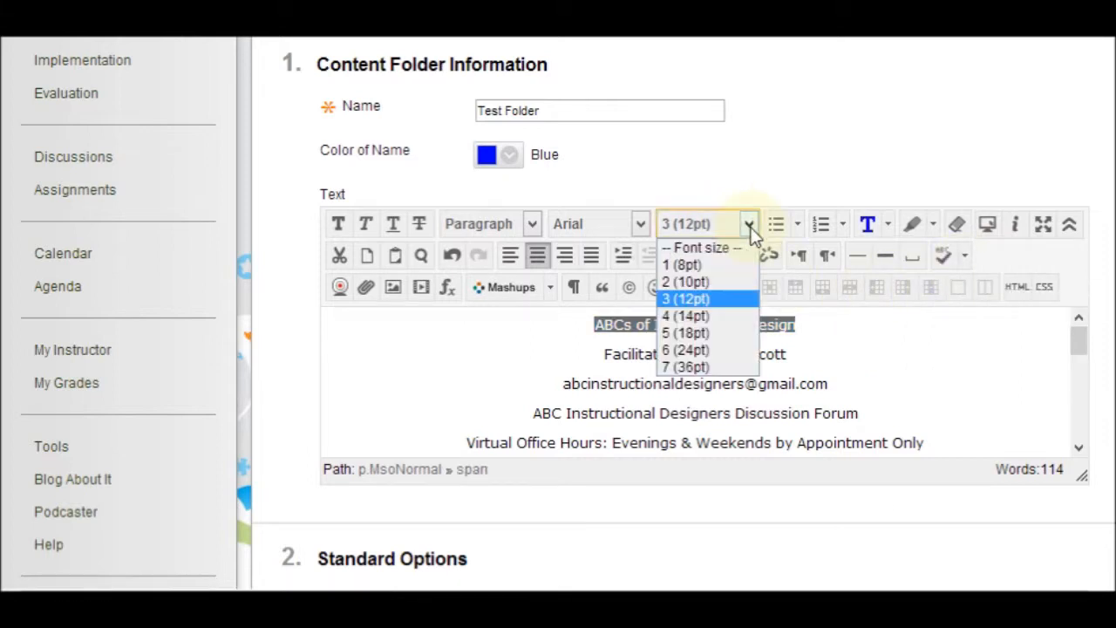
click(710, 333)
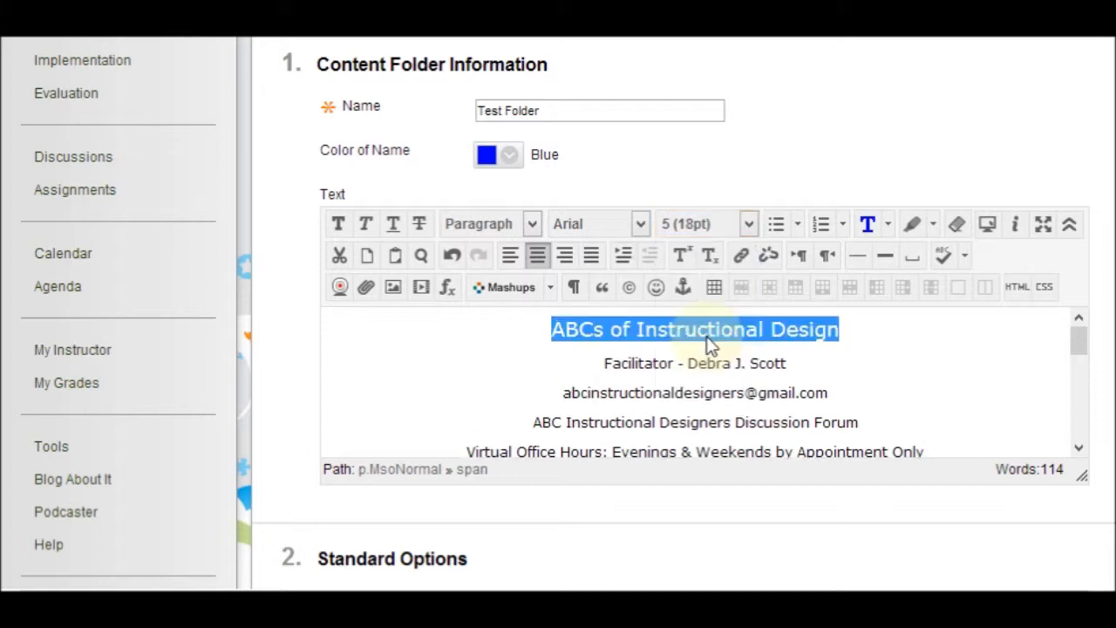
click(902, 380)
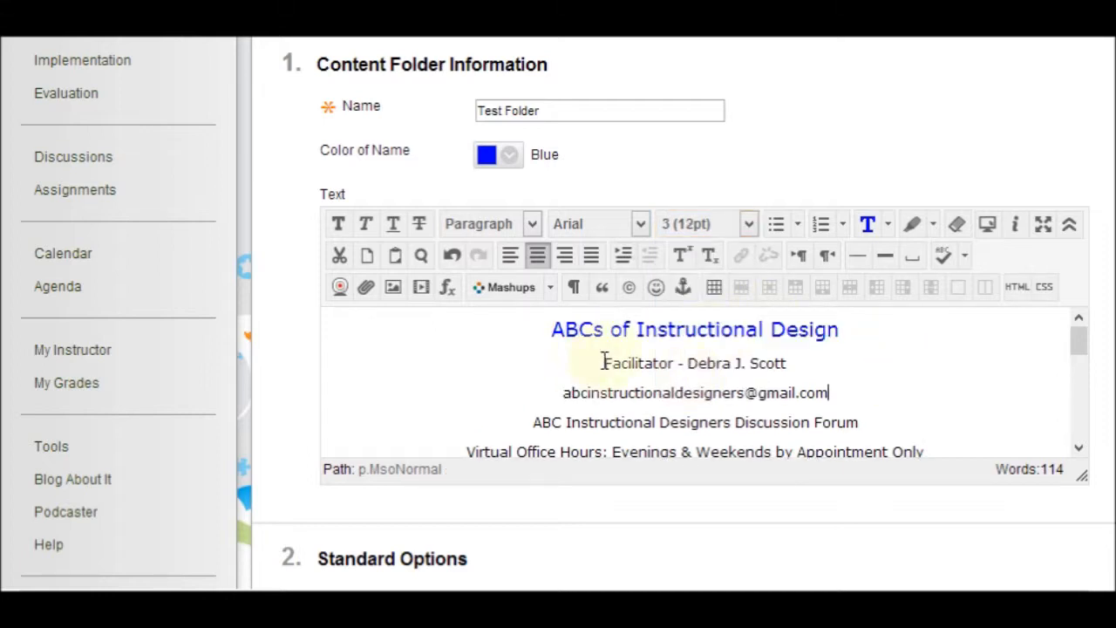
Format the Facilitator line below the title in red at size 4 (14pt)
drag(606, 363, 798, 356)
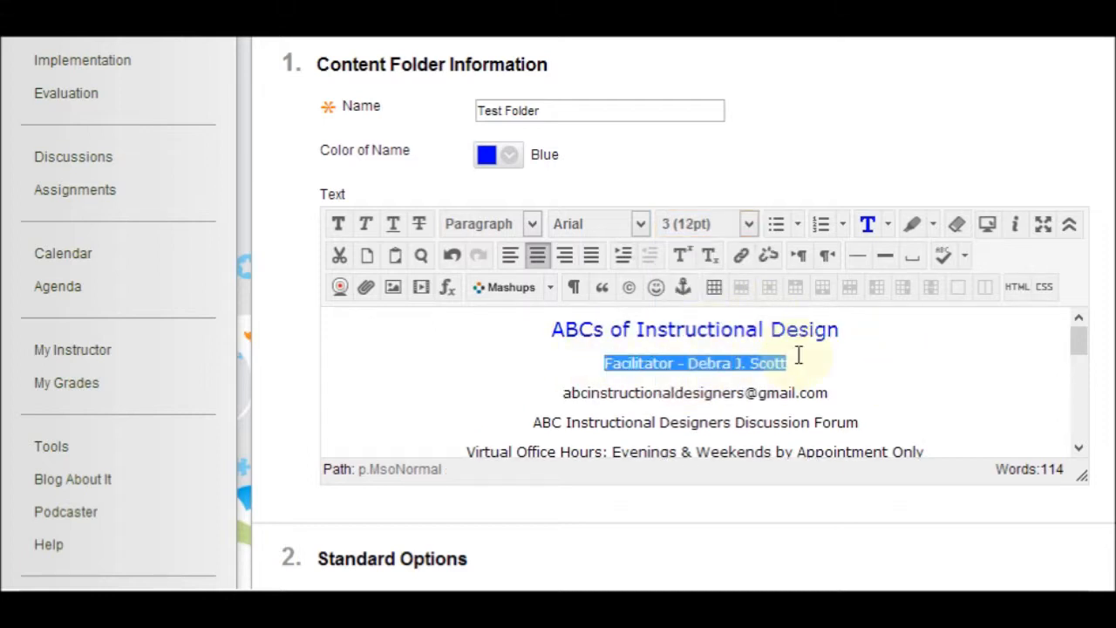
click(748, 224)
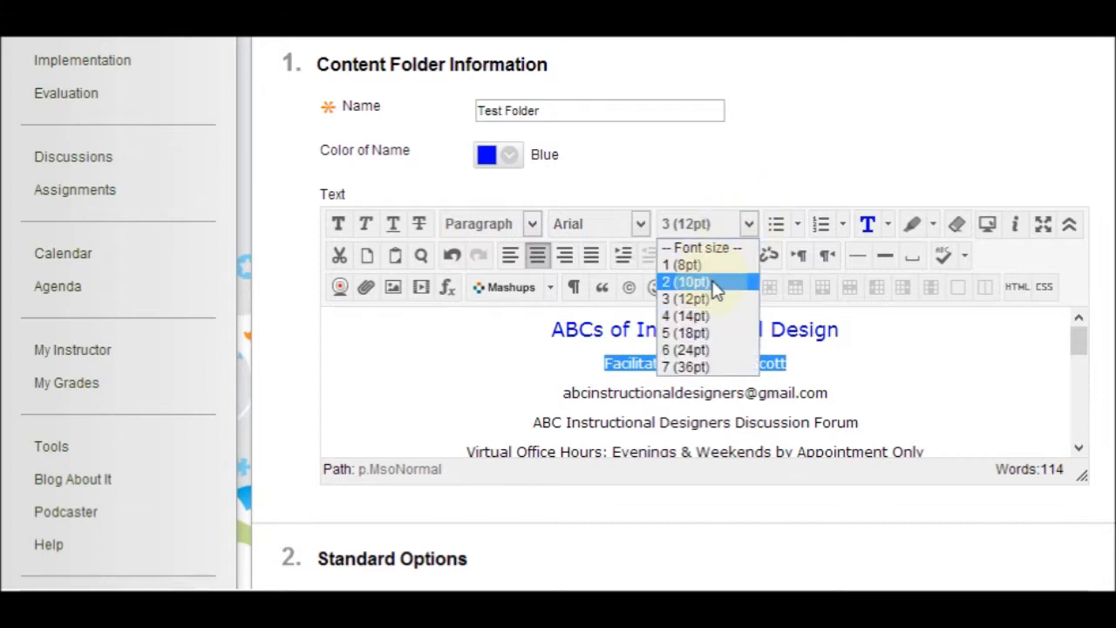
click(706, 314)
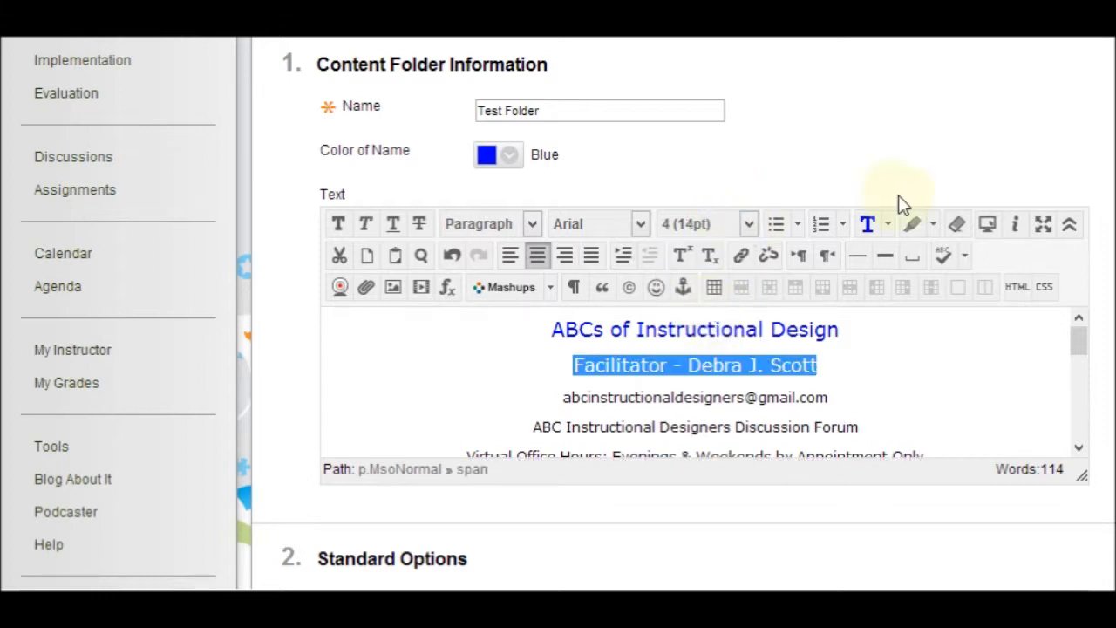
click(889, 221)
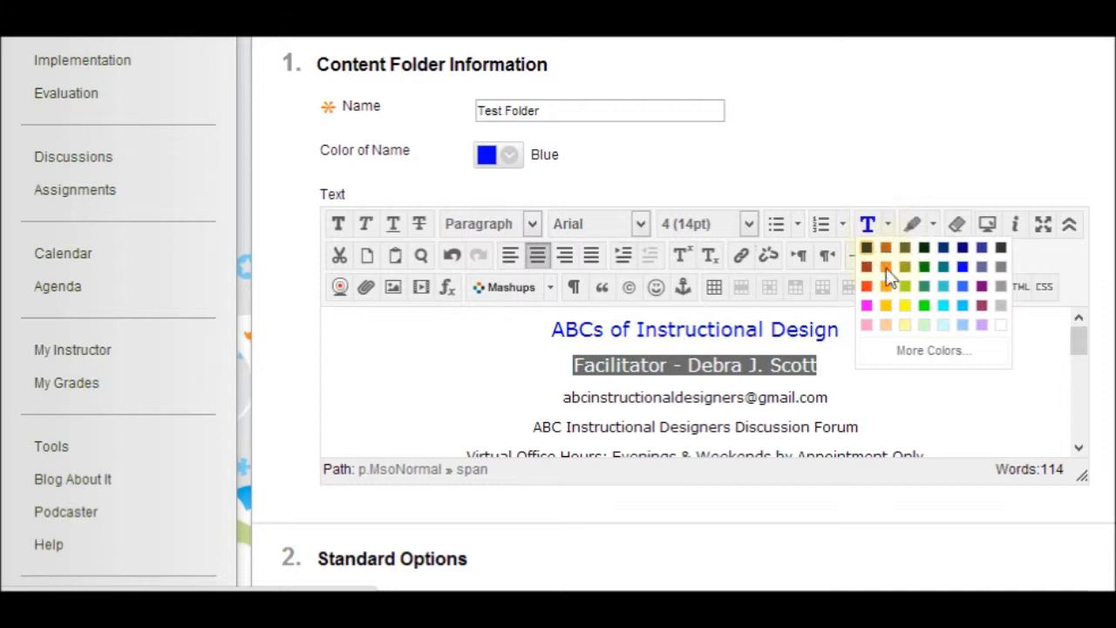
click(867, 286)
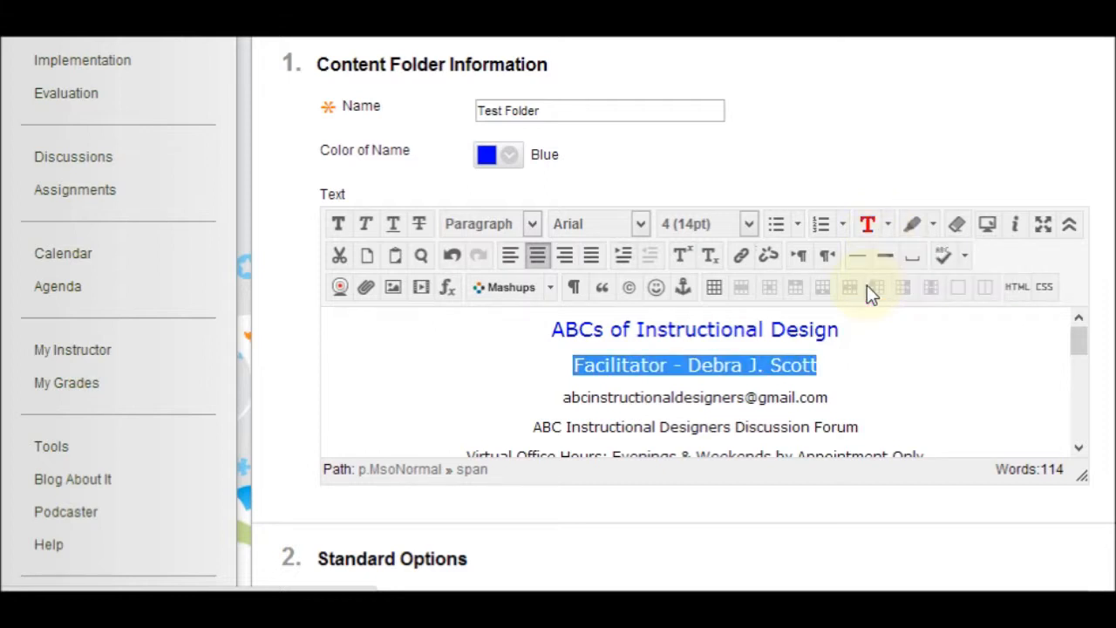
click(855, 398)
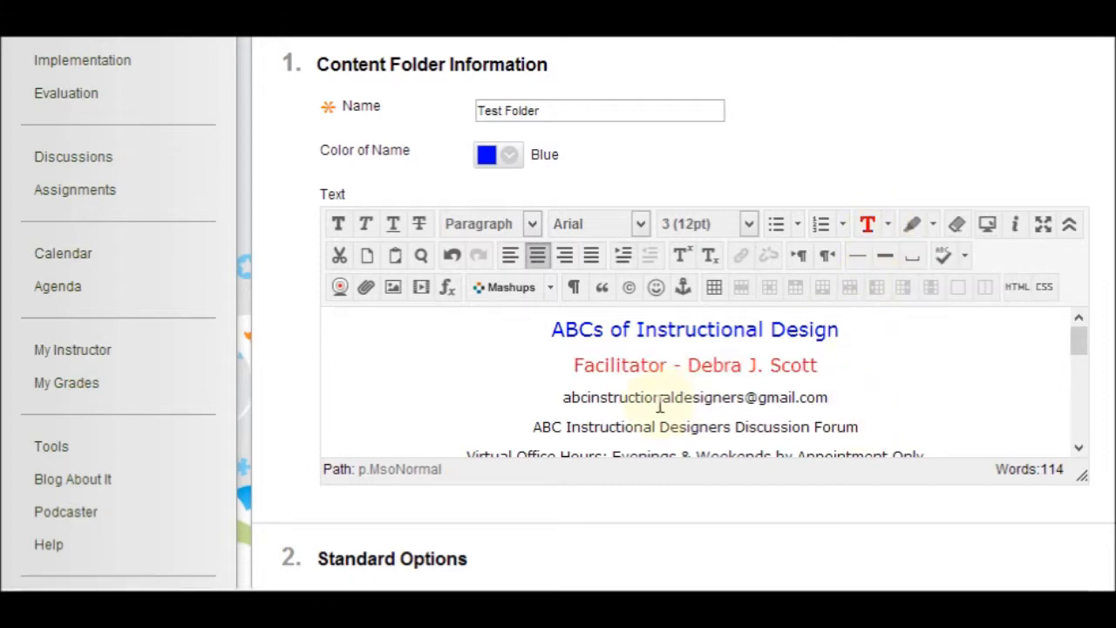
Italicize the e-mail address line below the Facilitator line
drag(563, 397, 839, 384)
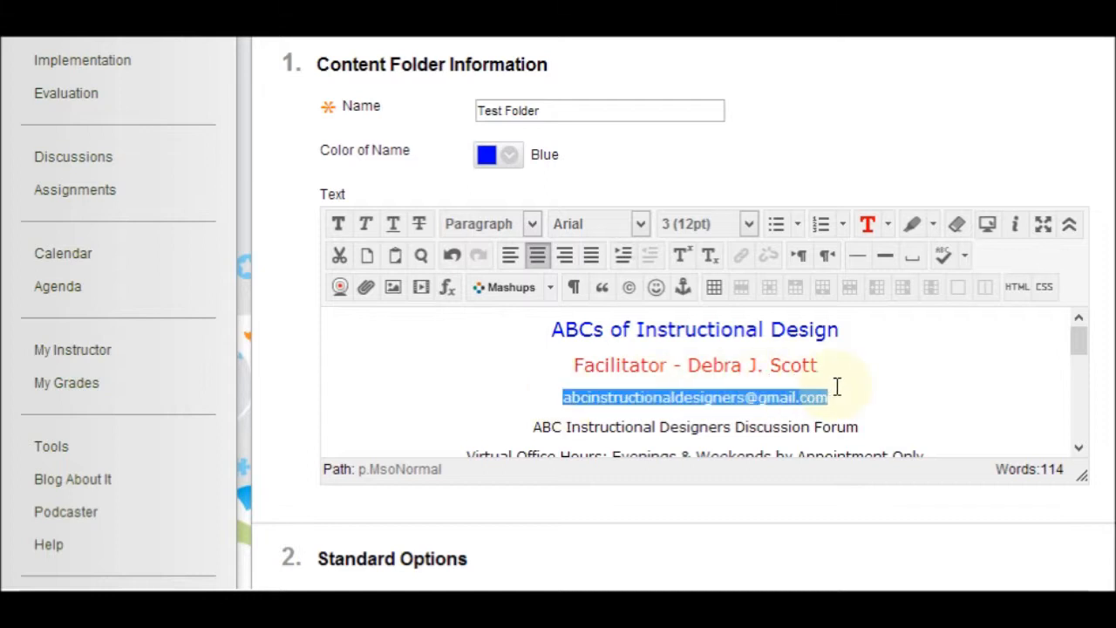
click(366, 228)
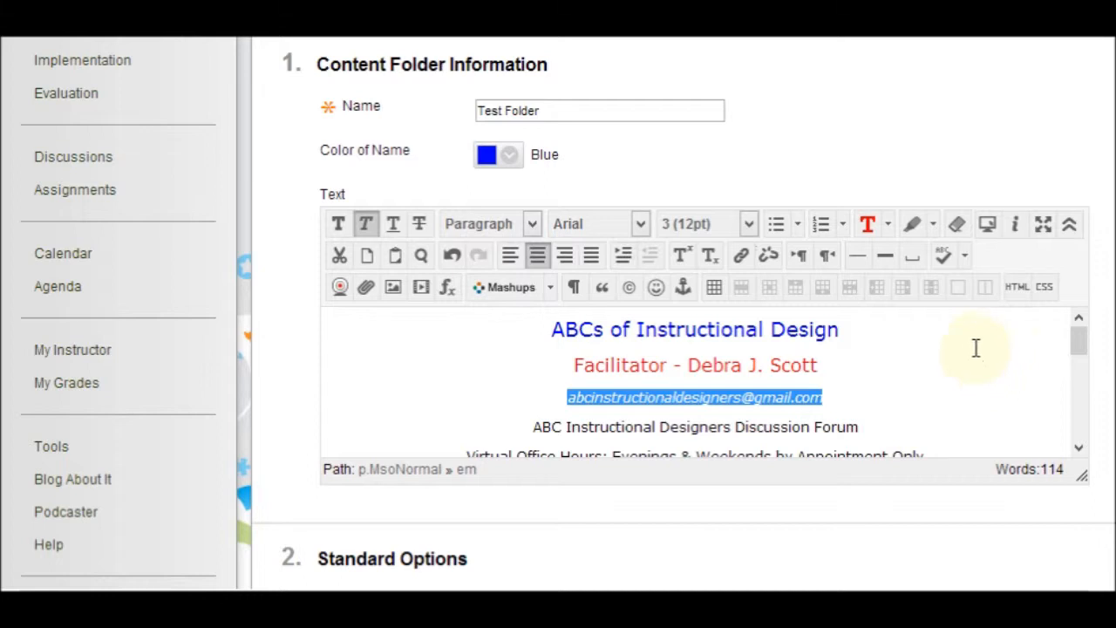
Start a link on the word "syllabus" in the Pre-Course Requirements list, choosing ABCs_of_Instructional_Design-syllabus.pdf from the Content Collection
drag(1086, 354, 1092, 415)
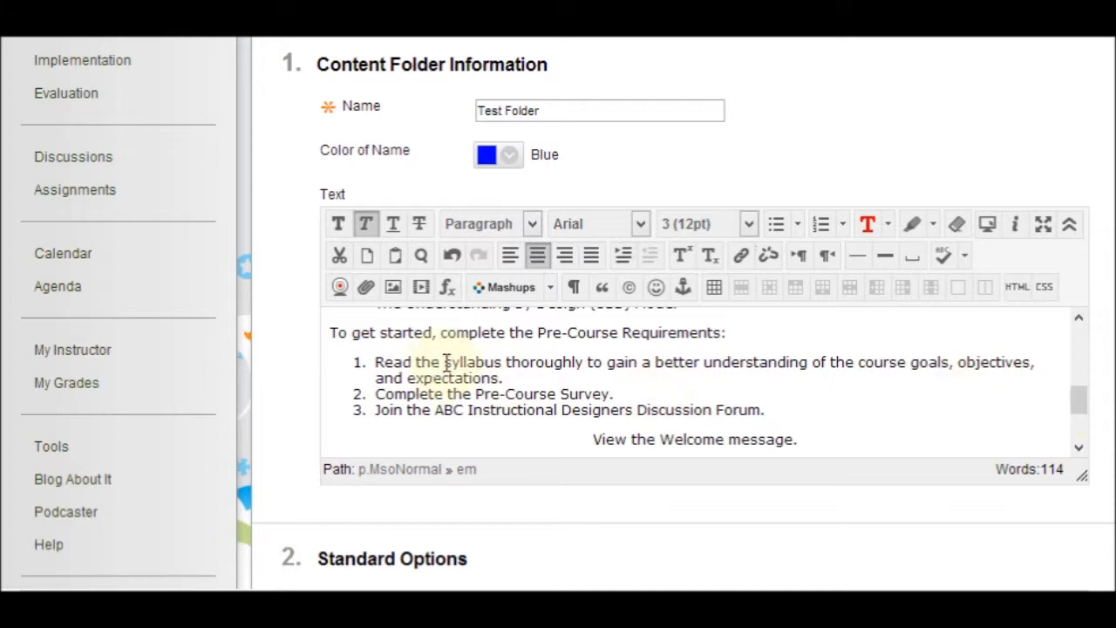
drag(446, 362, 503, 364)
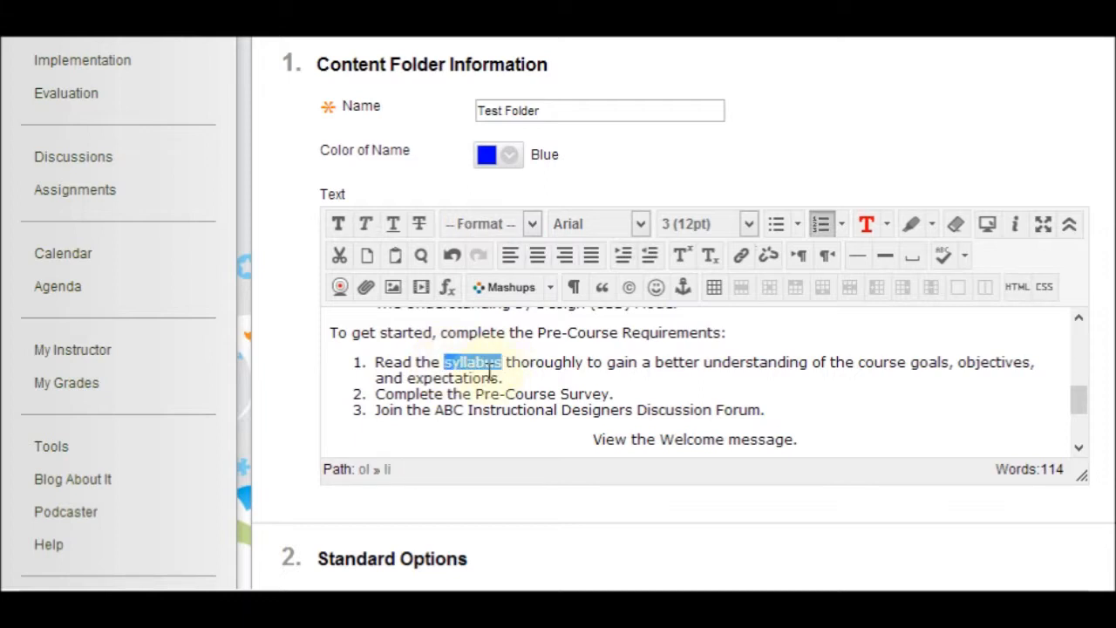
click(744, 260)
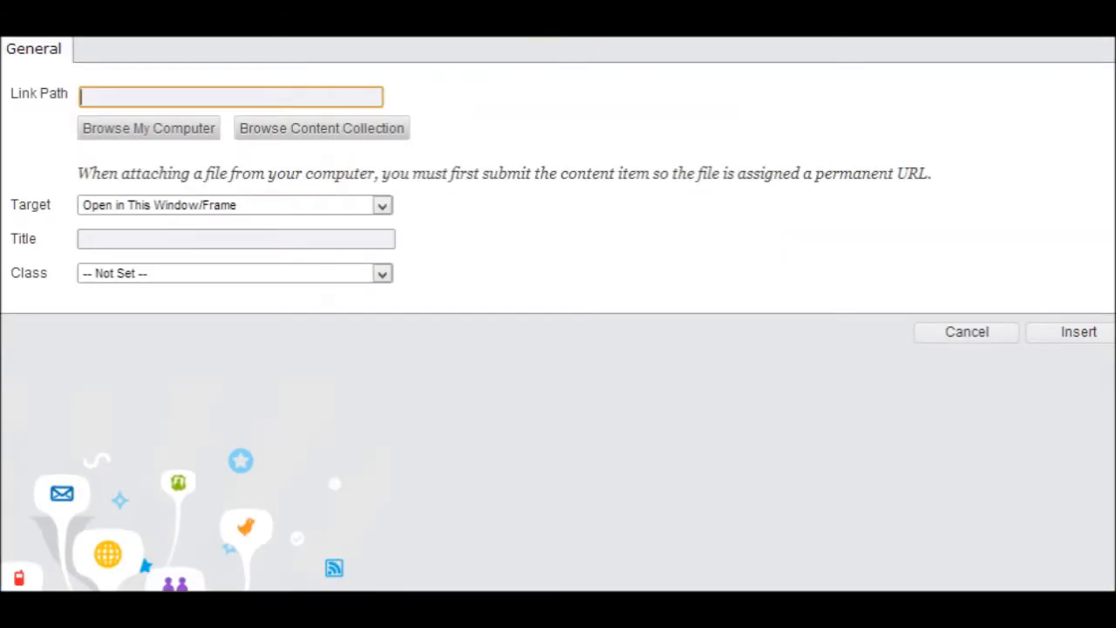
click(329, 131)
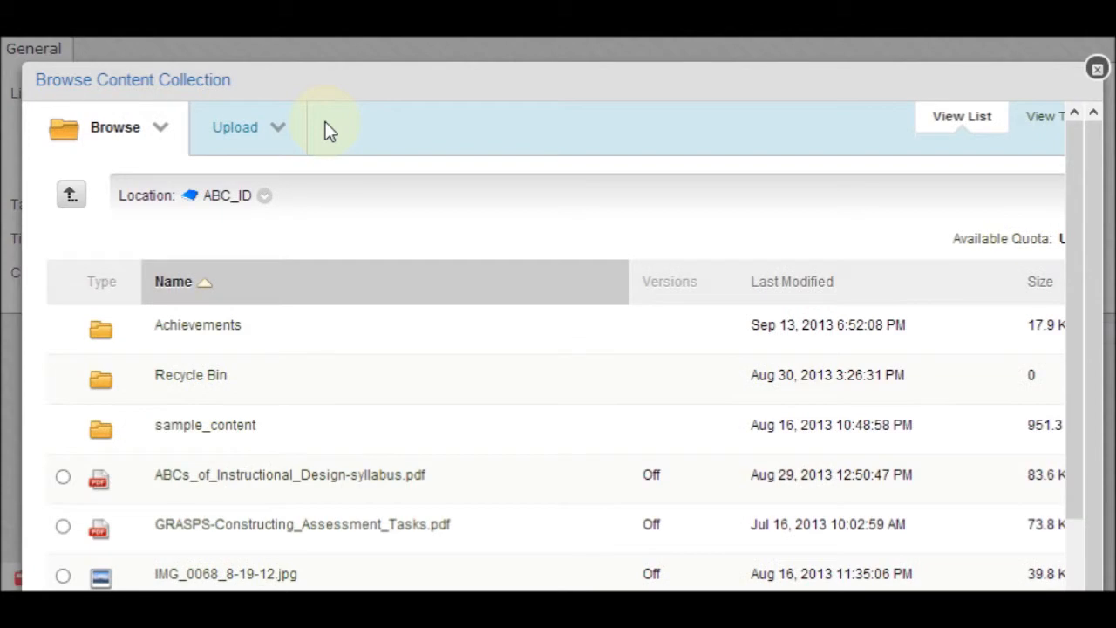
click(64, 478)
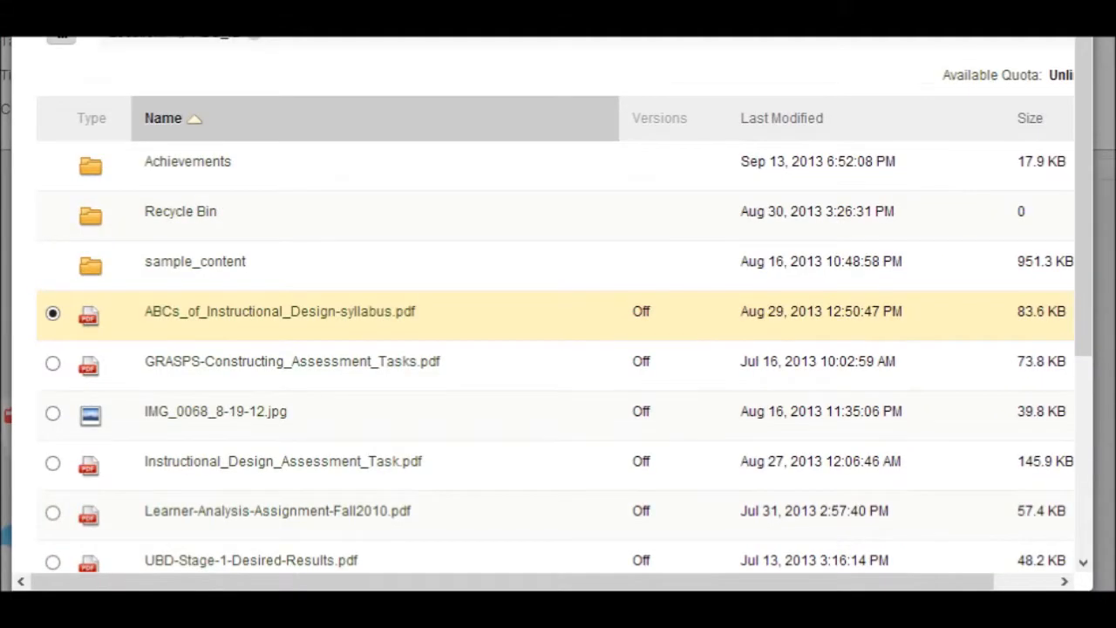
drag(1091, 100, 1088, 298)
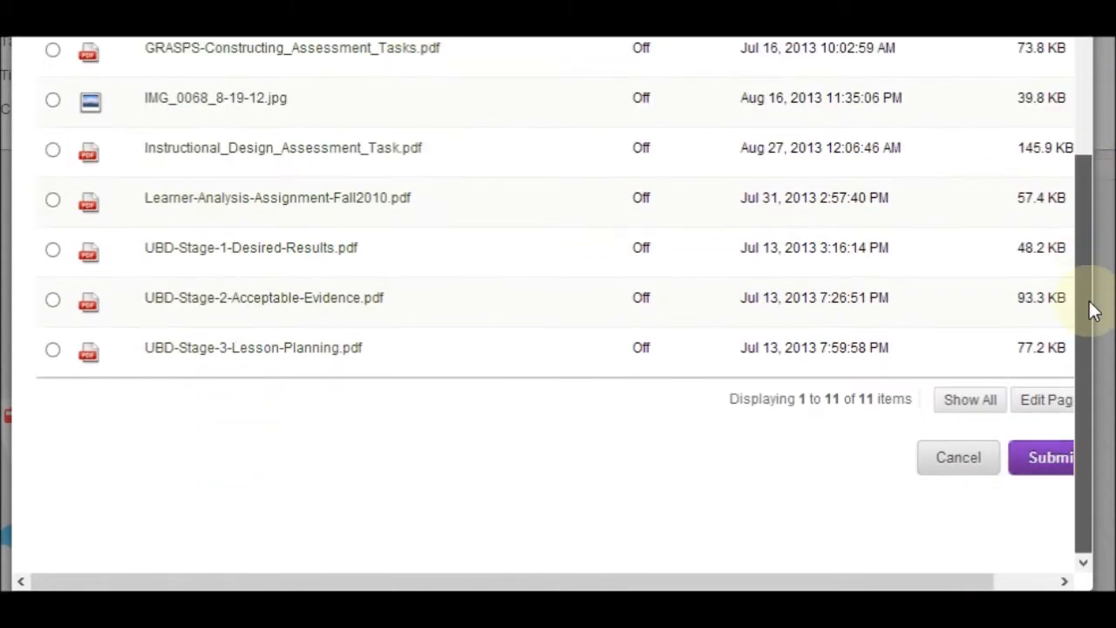
click(1053, 459)
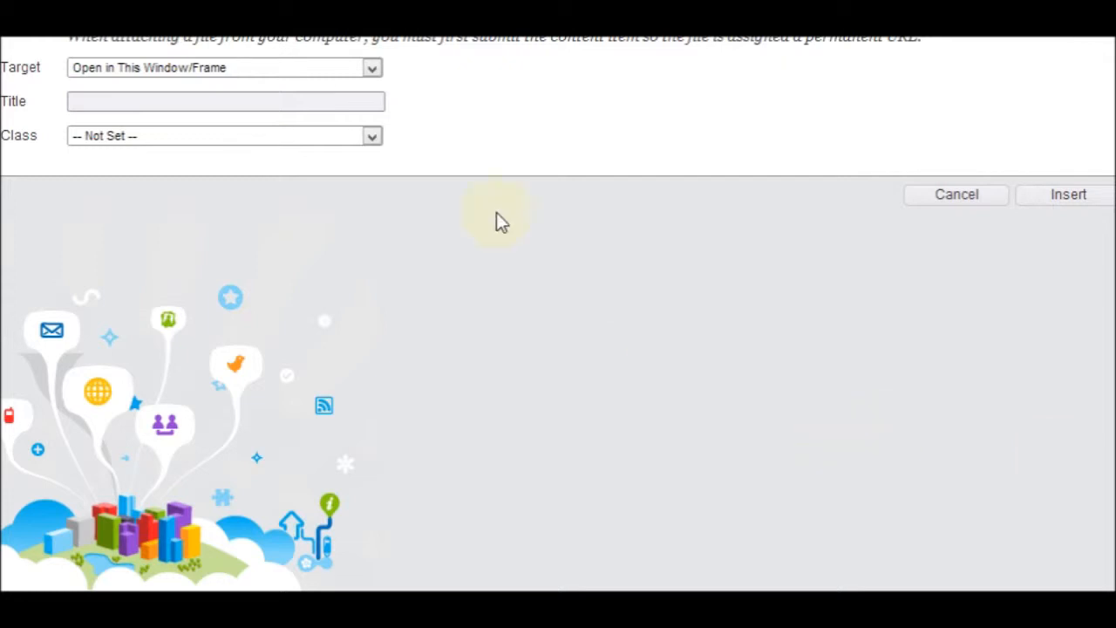
Set the syllabus link to open in a new window, title it "Course Syllabus", and insert it
click(373, 69)
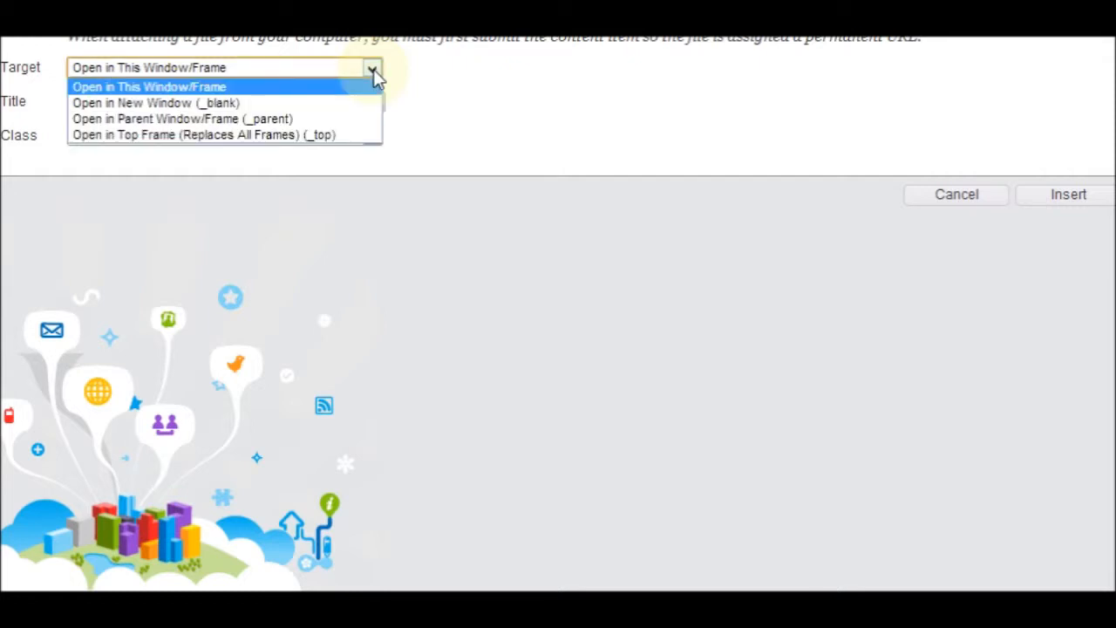
click(368, 105)
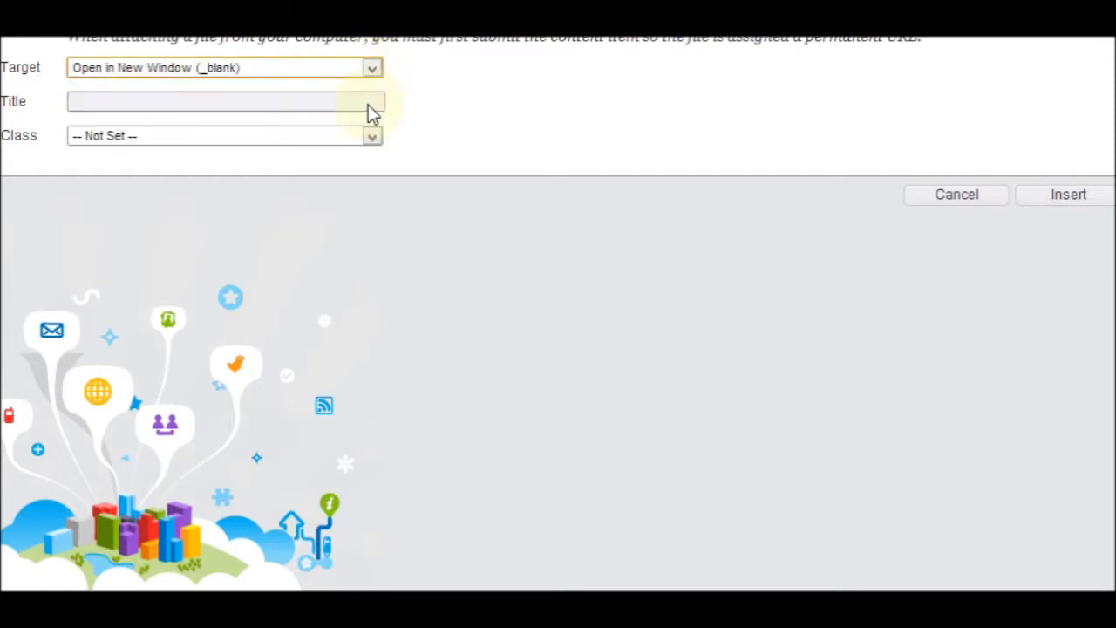
click(255, 103)
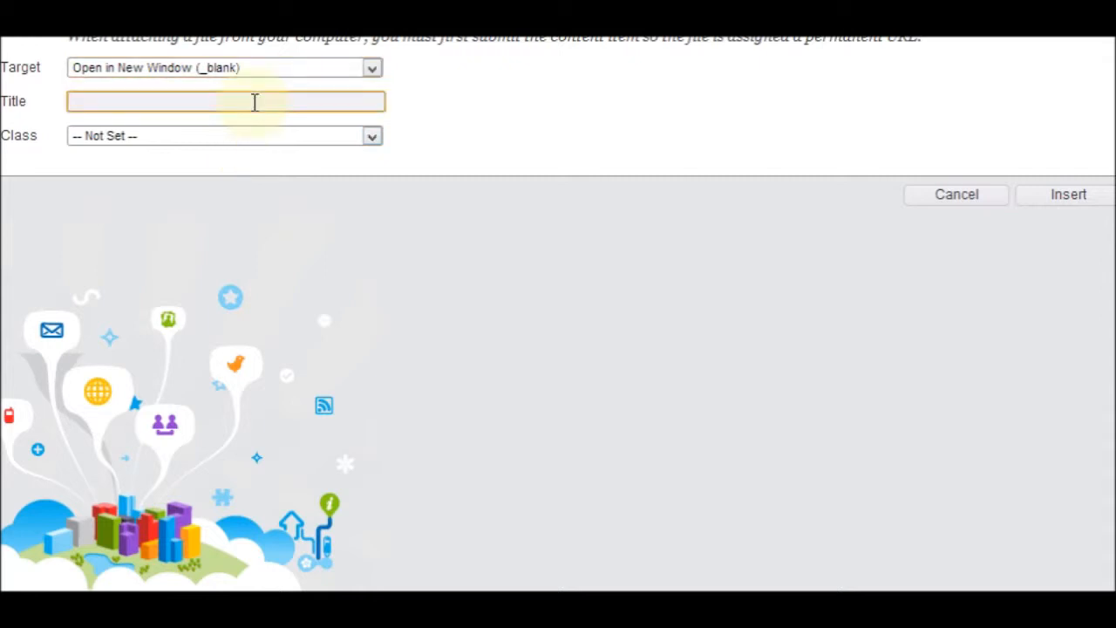
text(Cou)
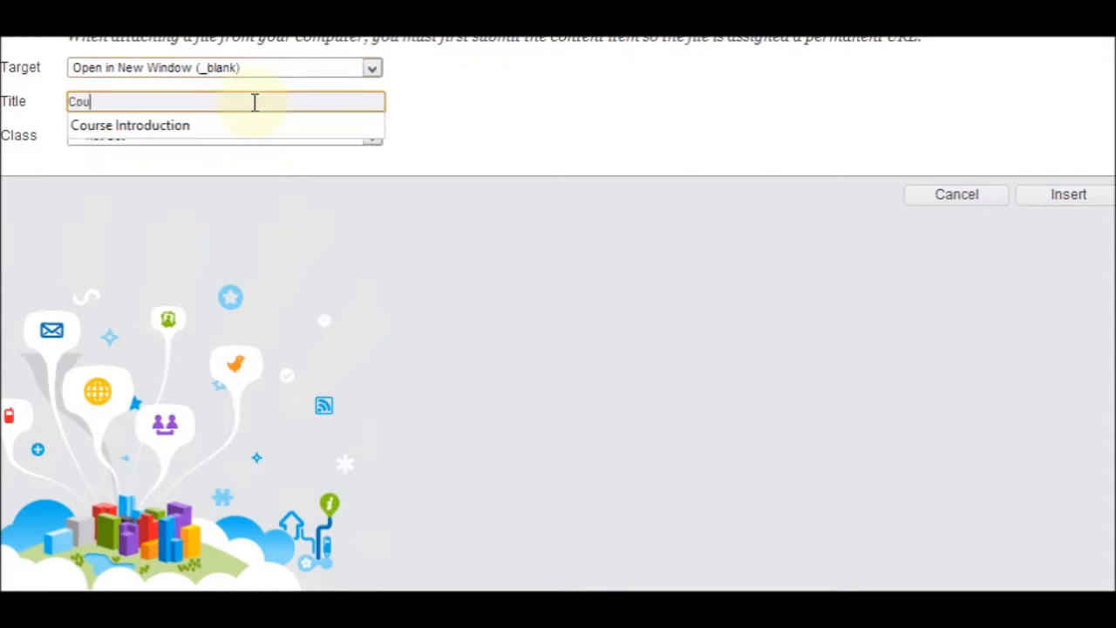
text(rse S)
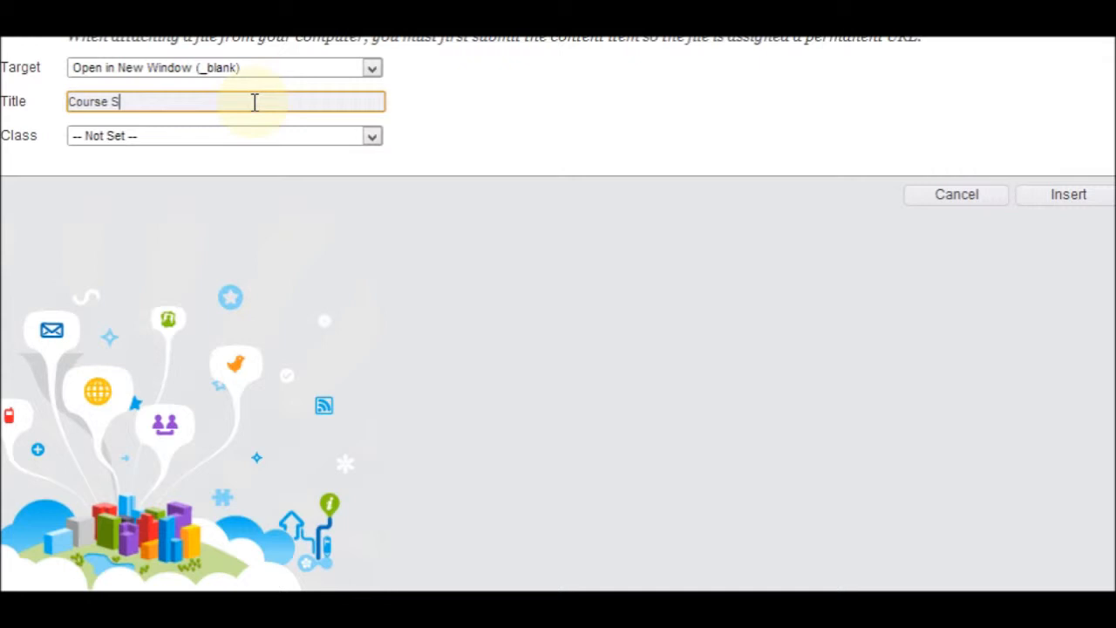
text(yllabus)
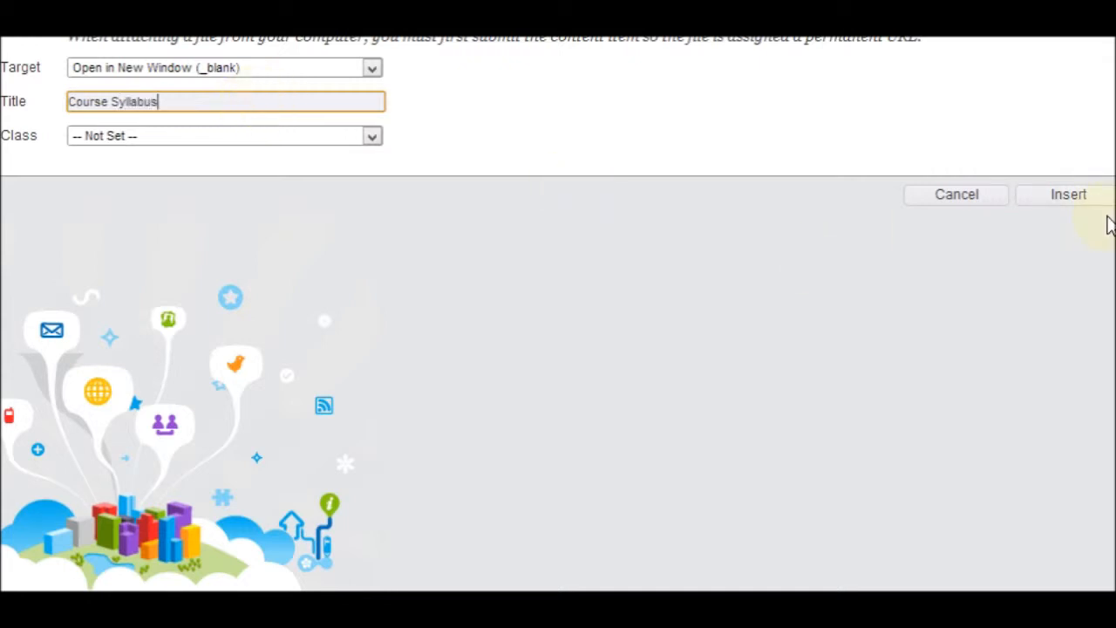
click(1069, 194)
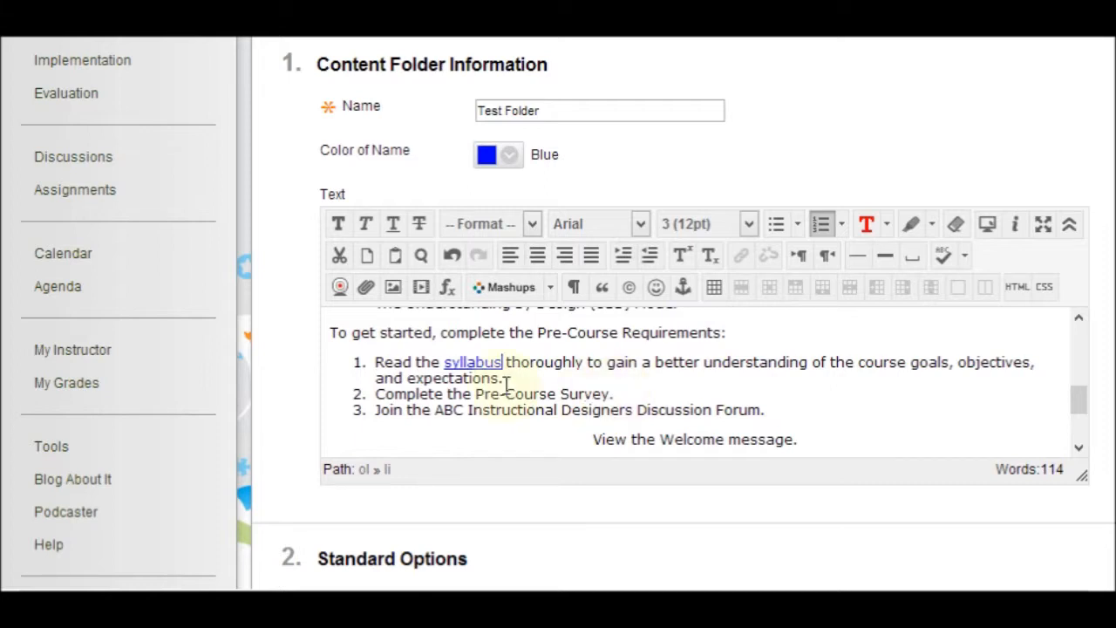
Link "Pre-Course Survey" in the requirements list to the copied Google Docs form URL, opening in a new window, titled "Pre-course Survey"
drag(476, 393, 615, 393)
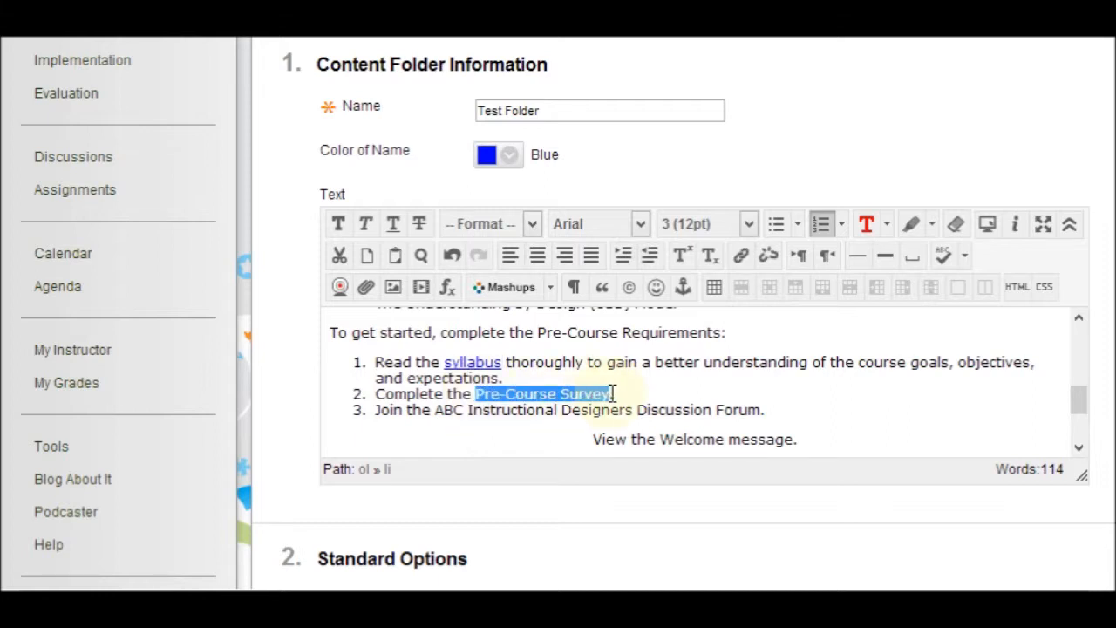
click(740, 259)
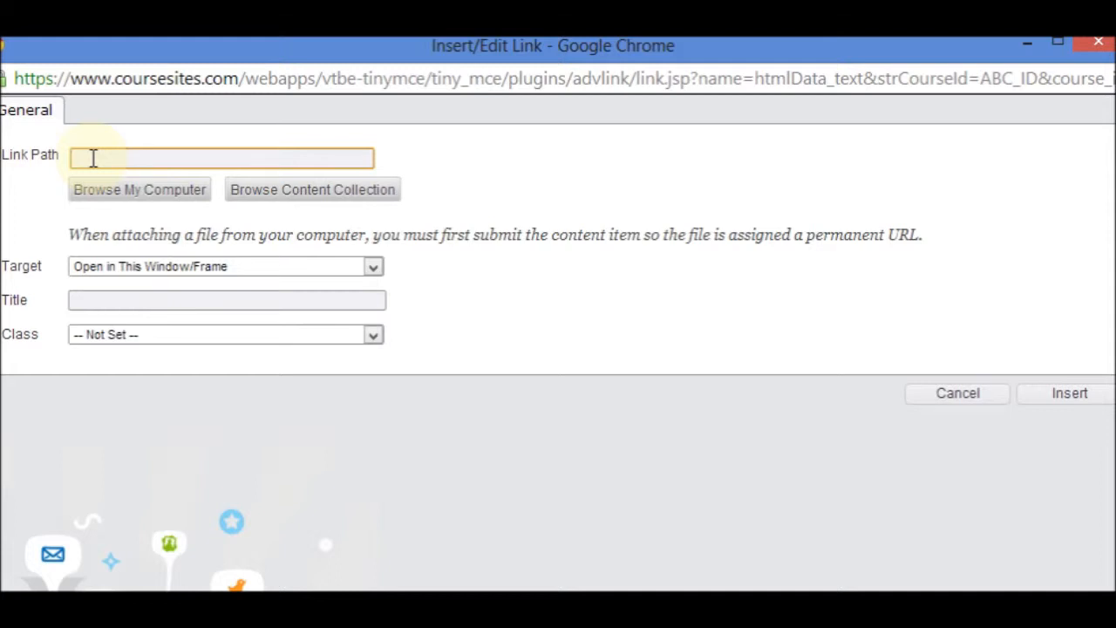
key(ctrl+v)
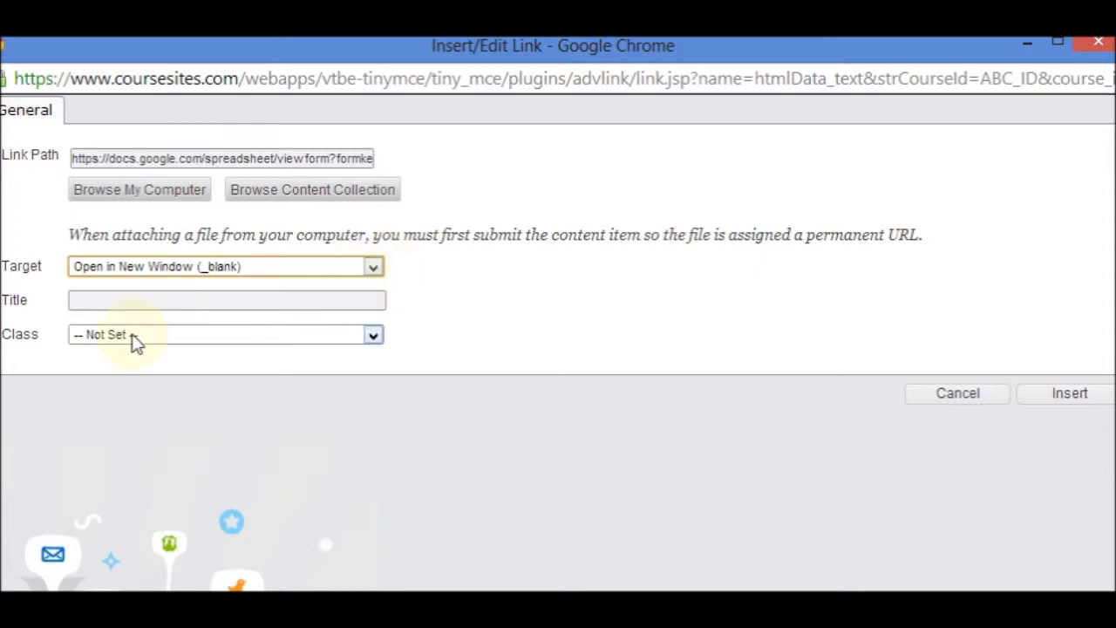
click(164, 300)
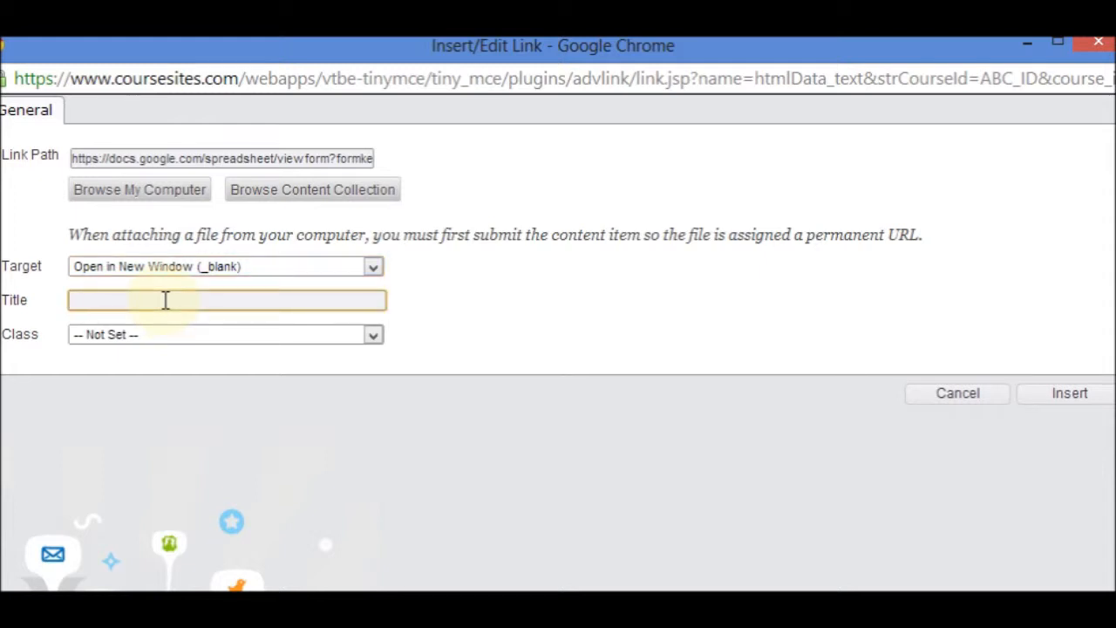
text(Pre-course Survey)
click(1069, 394)
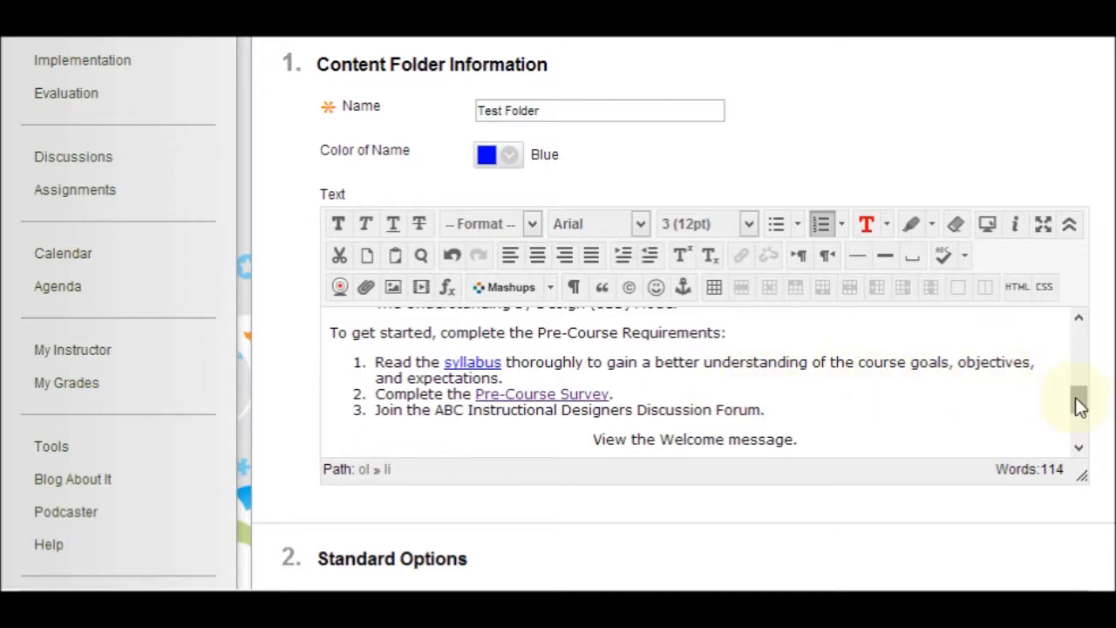
Start a YouTube Video mashup on the "Why 2 Models?" text under Lecture and search for the exact phrase "Why 2 Models?"
drag(1080, 406, 1081, 421)
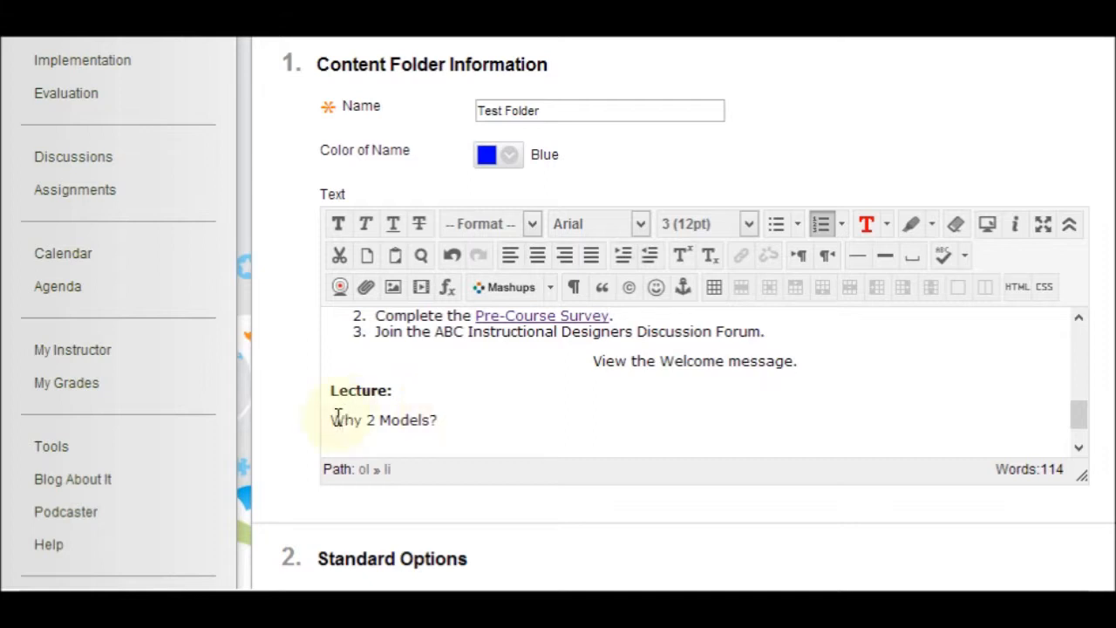
drag(332, 419, 438, 419)
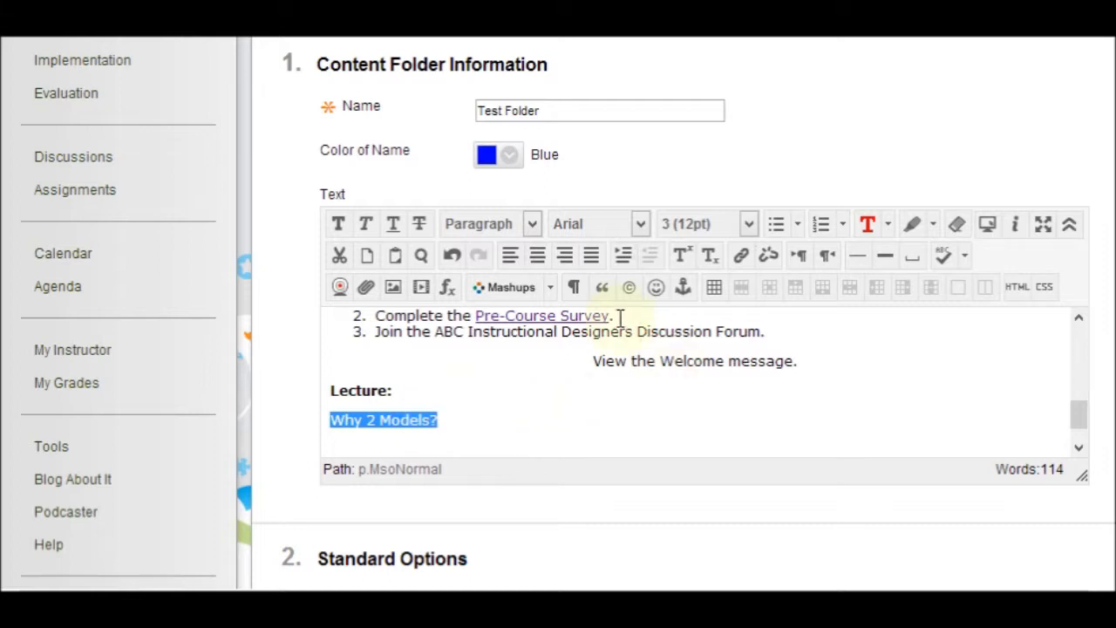
click(552, 290)
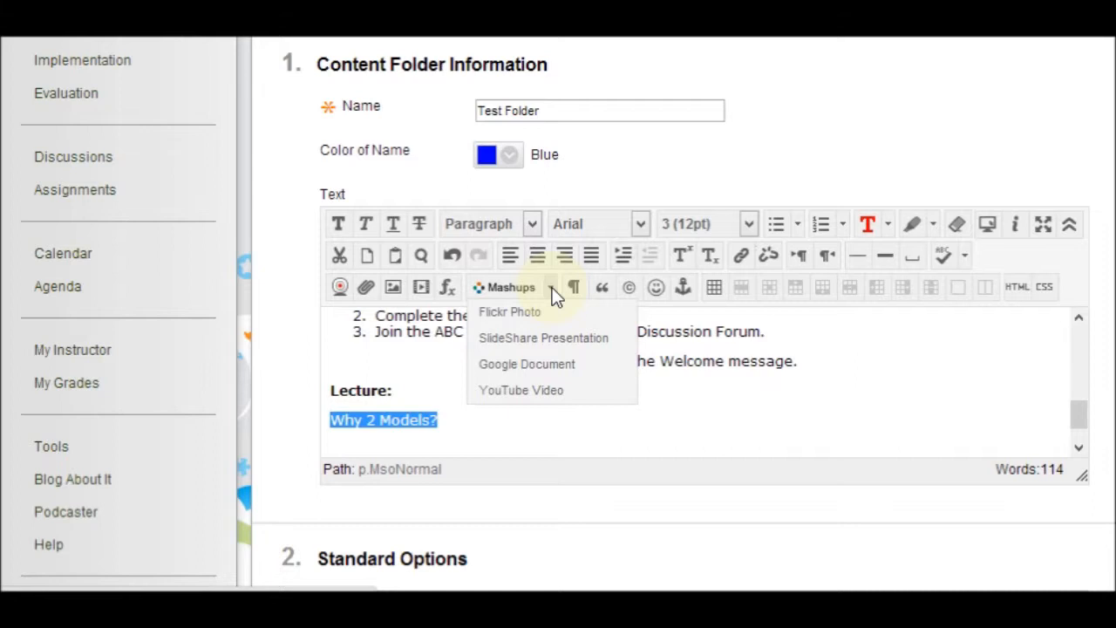
click(542, 395)
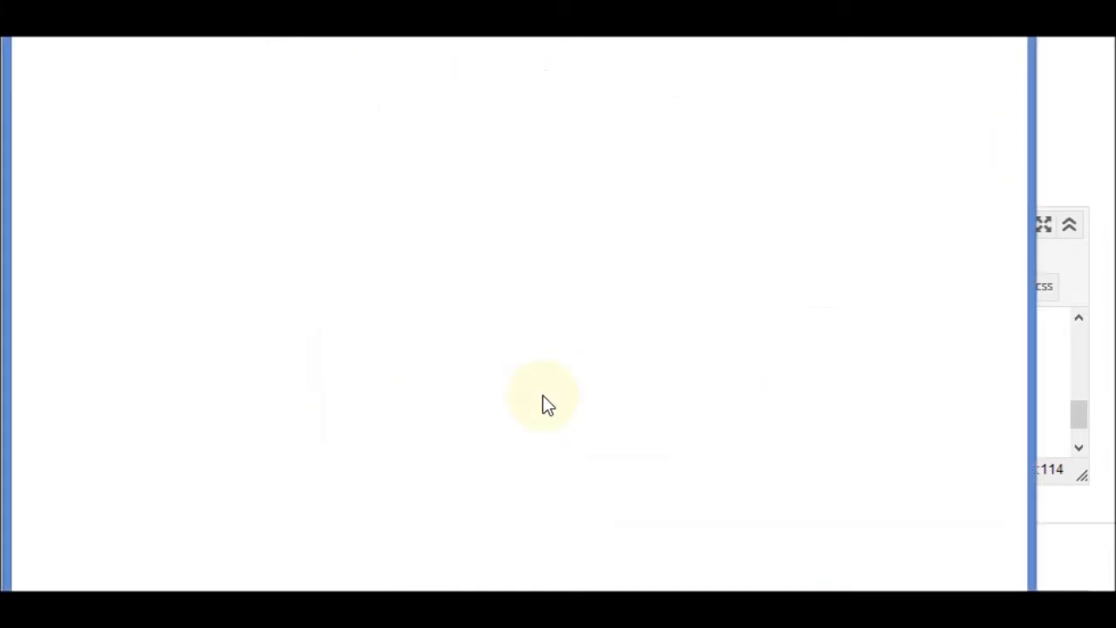
click(171, 235)
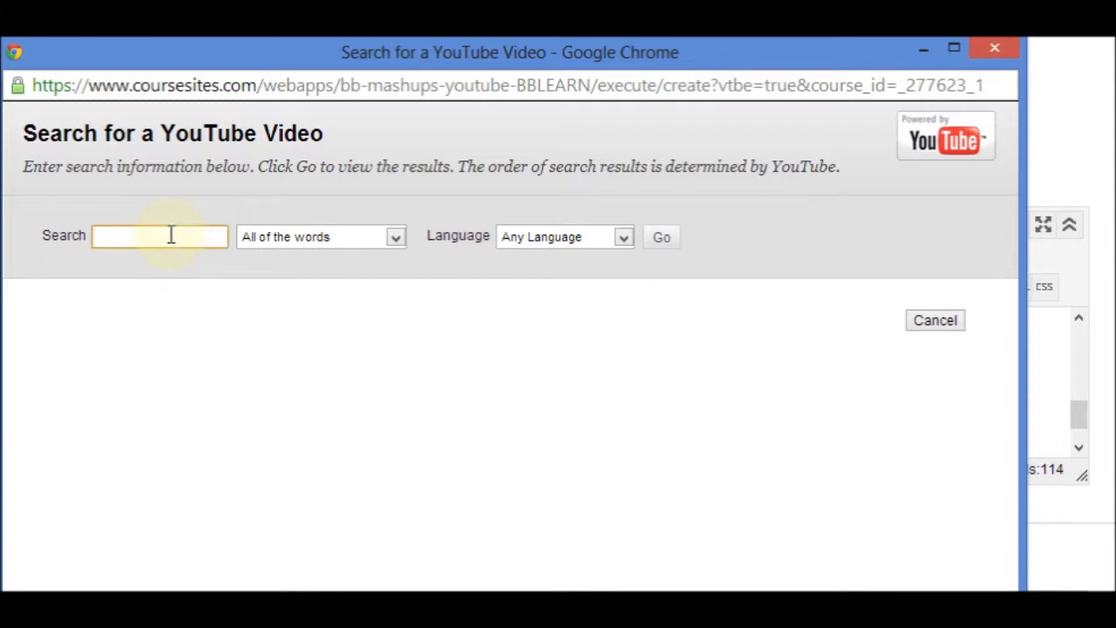
text(Wh)
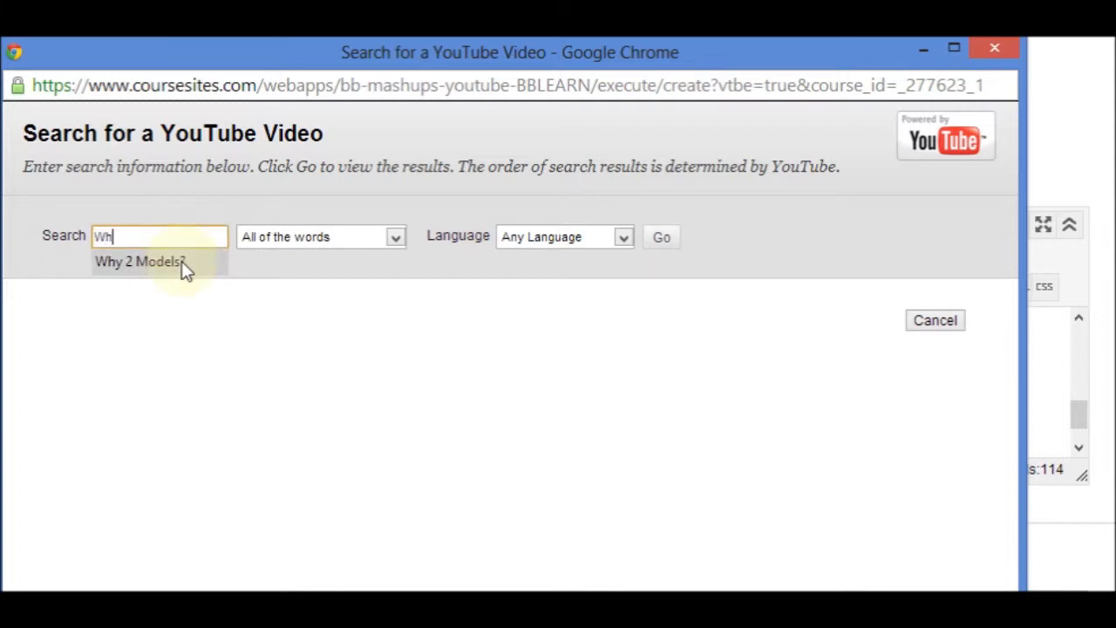
click(140, 262)
click(397, 237)
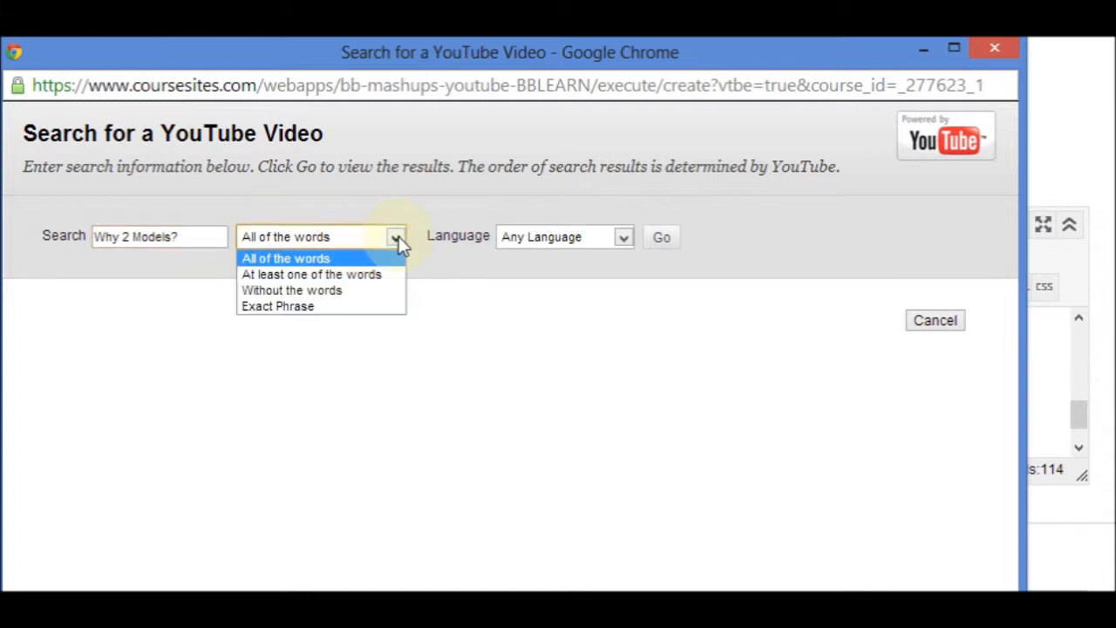
click(361, 307)
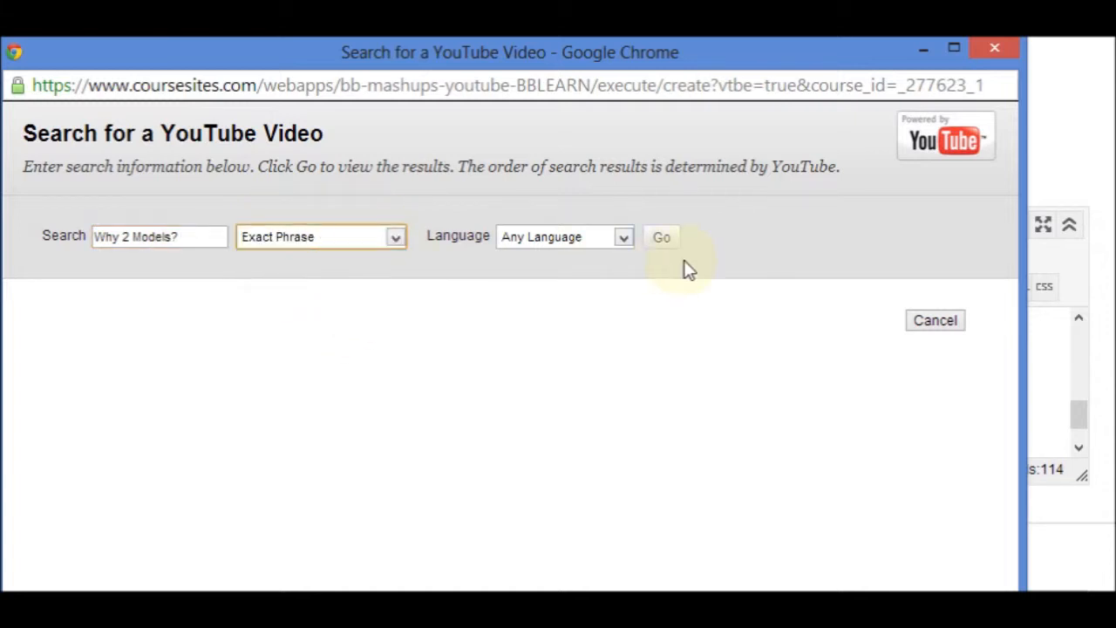
click(664, 239)
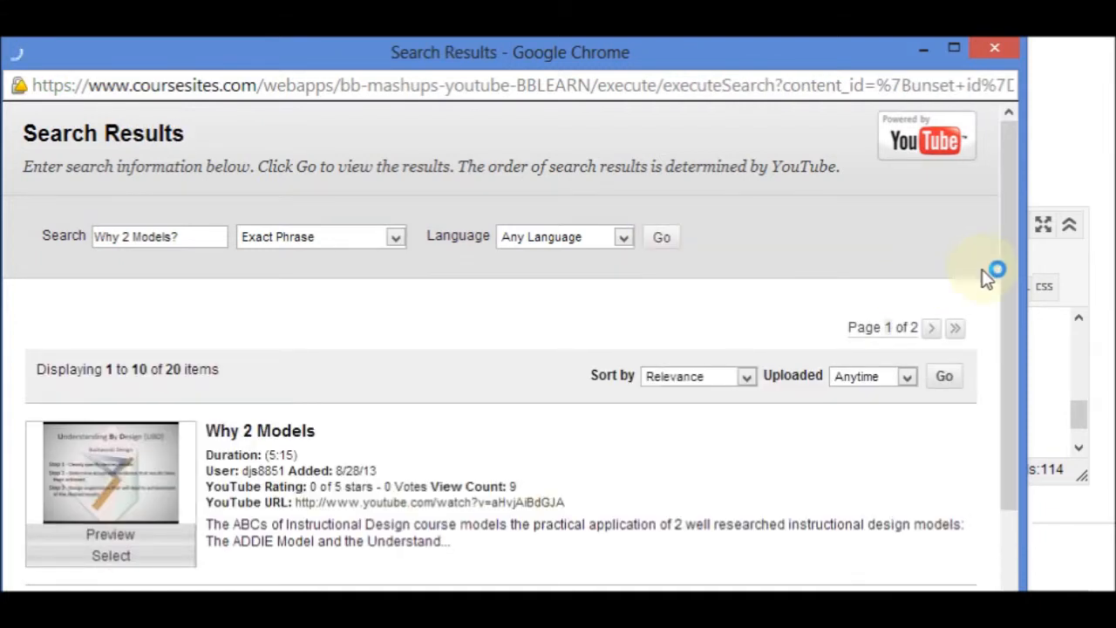
Choose the video "The ABCs of Instructional Design: Lecture -- Why 2 Models?" and shorten its name to "Why 2 Models?"
scroll(988, 278, down, 2)
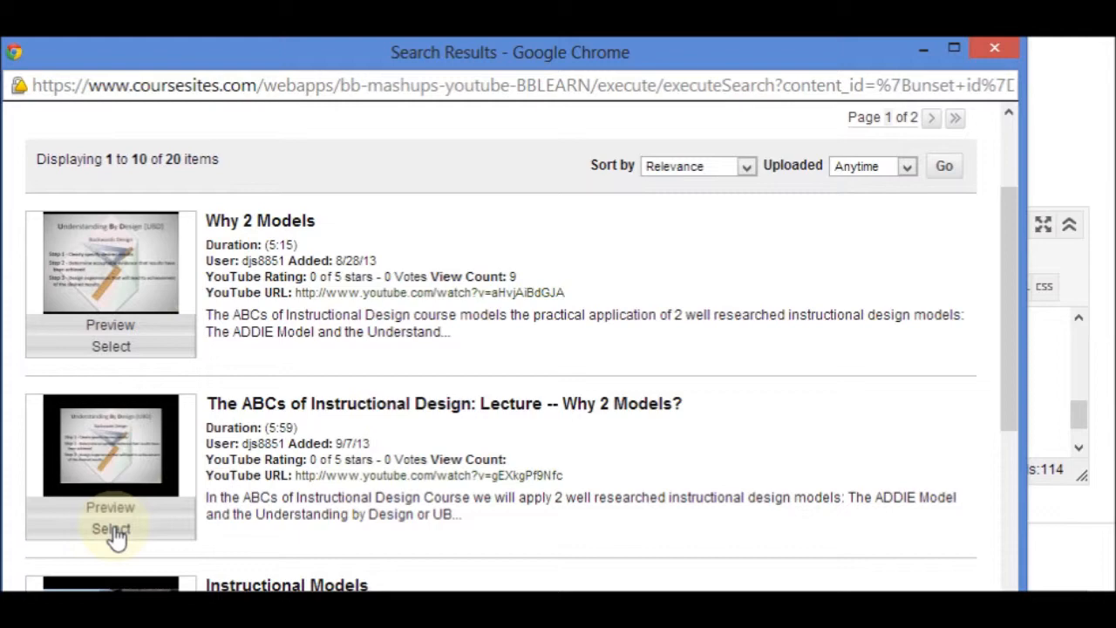
click(112, 530)
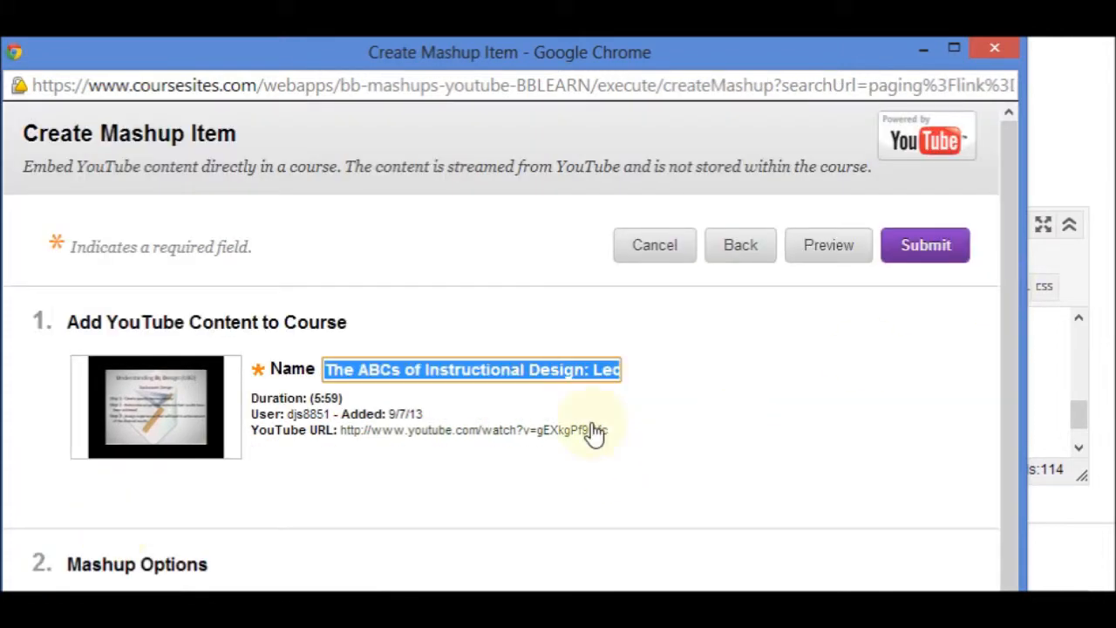
click(596, 370)
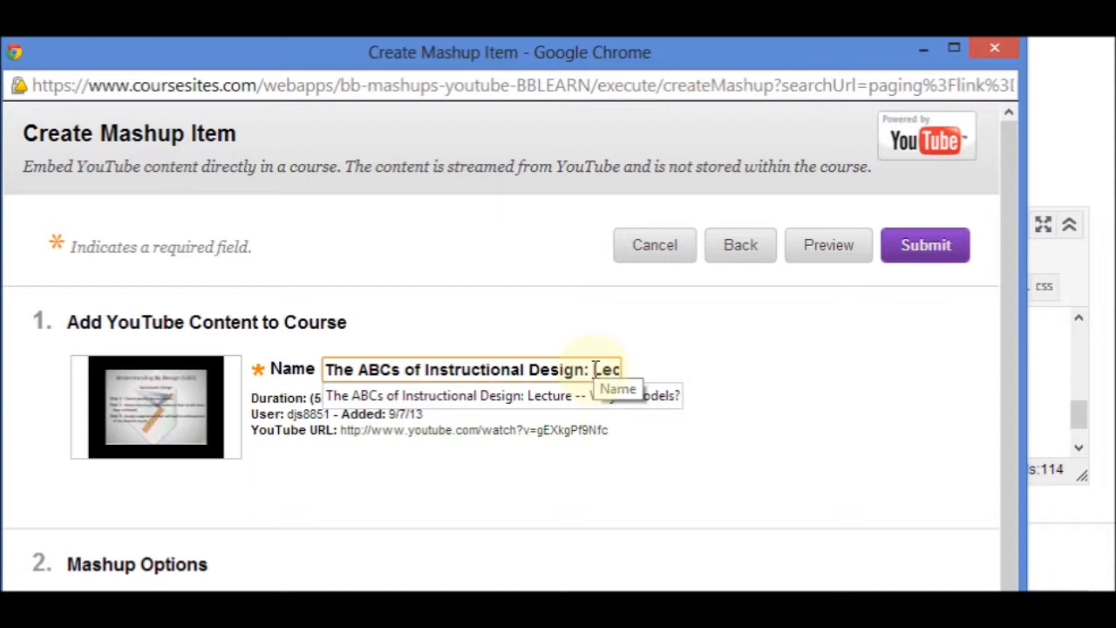
key(BackSpace)
key(BackSpace)
key(BackSpace)
key(BackSpace)
key(BackSpace)
key(BackSpace)
key(BackSpace)
key(BackSpace)
key(BackSpace)
key(BackSpace)
key(BackSpace)
key(BackSpace)
key(BackSpace)
key(BackSpace)
key(BackSpace)
key(BackSpace)
key(BackSpace)
key(BackSpace)
key(BackSpace)
key(BackSpace)
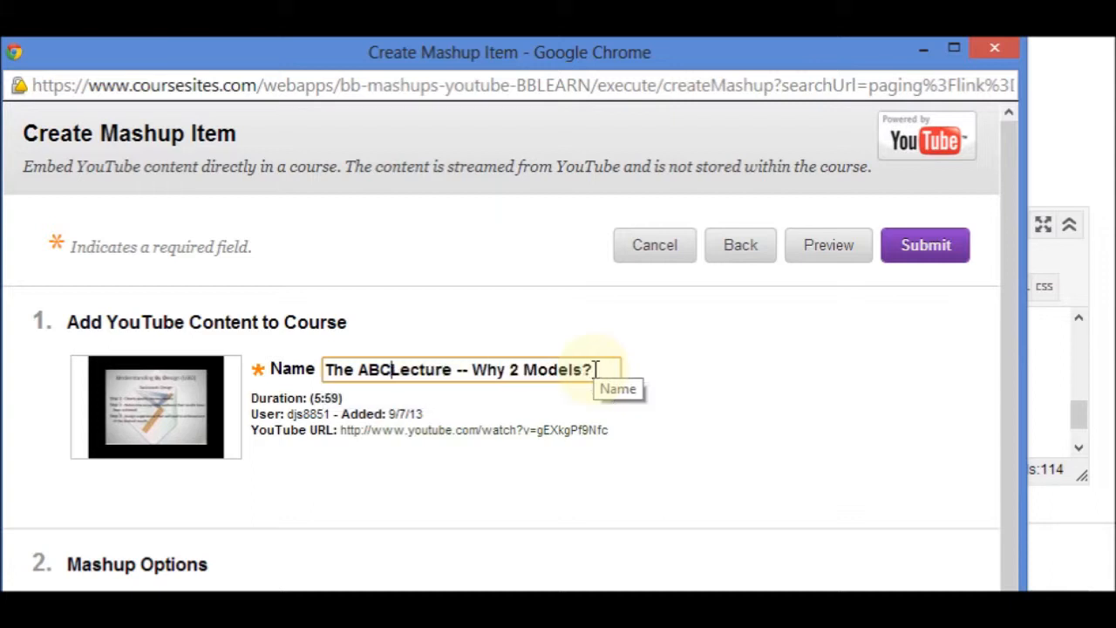
key(Delete)
key(Delete)
key(Delete)
key(Delete)
key(Delete)
key(Delete)
key(Delete)
key(Delete)
key(Delete)
key(Delete)
key(Delete)
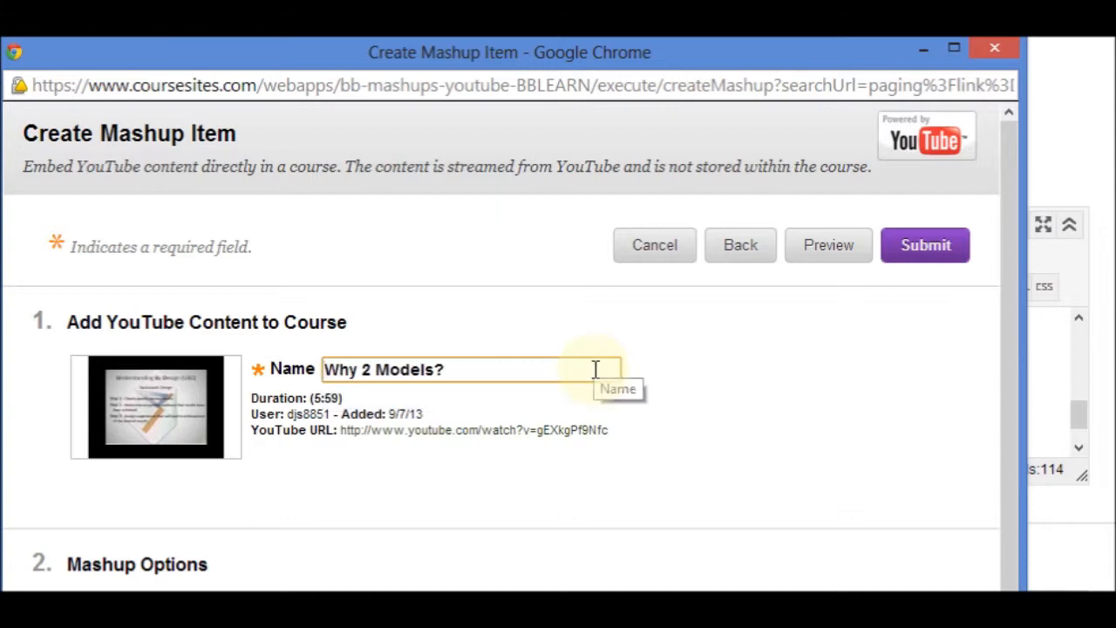
Submit the "Why 2 Models?" mashup as a thumbnail with YouTube information shown and the YouTube URL hidden
drag(1004, 212, 1035, 382)
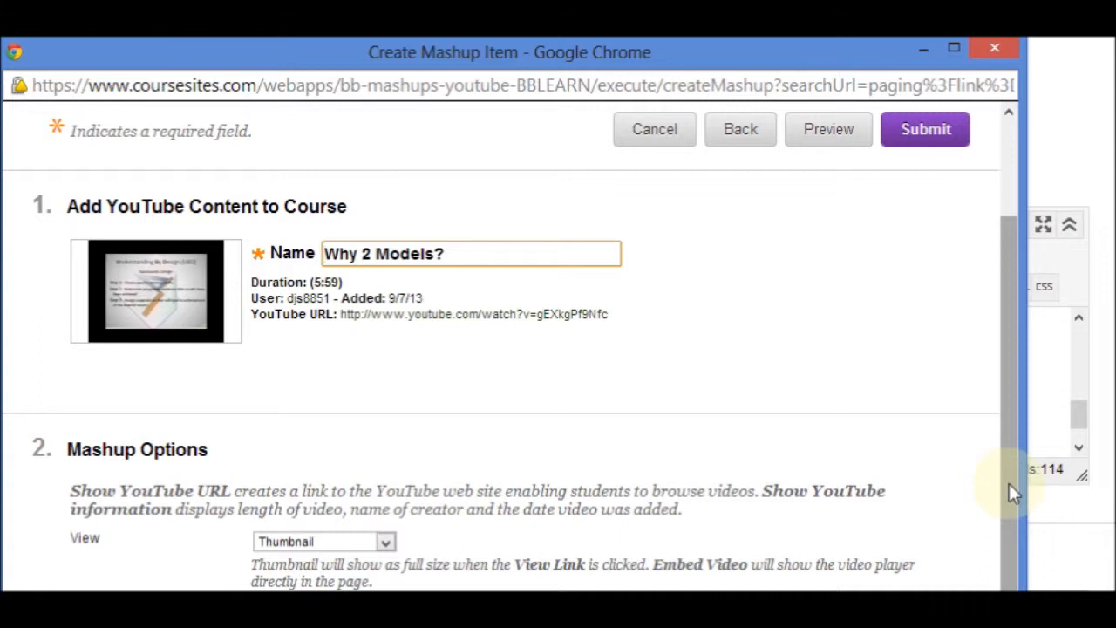
drag(1004, 474, 1004, 536)
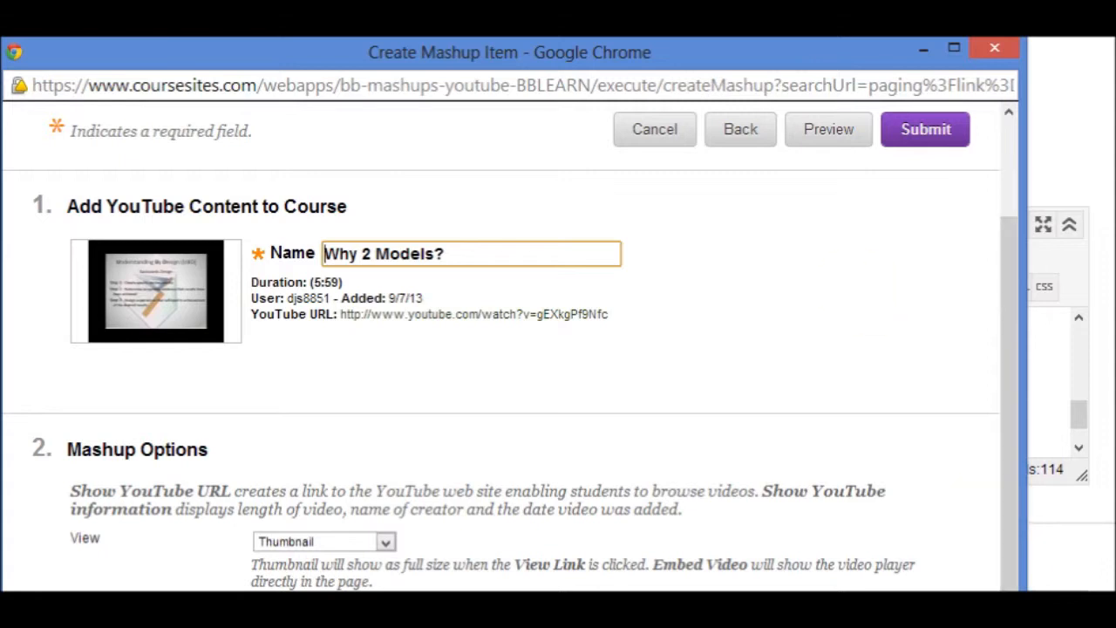
drag(700, 51, 692, 0)
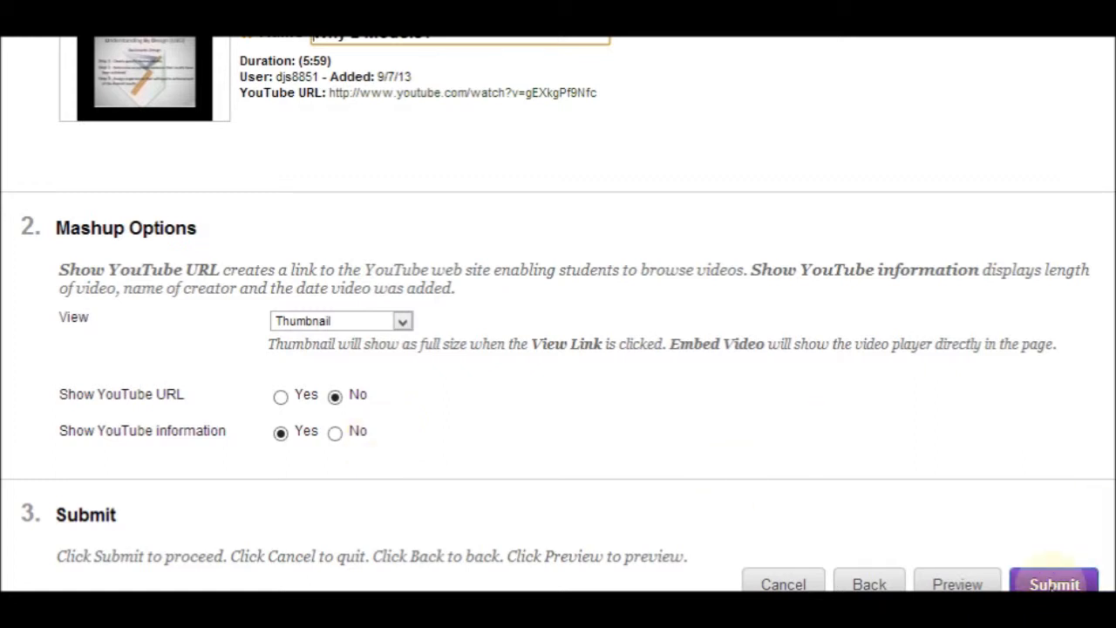
click(1053, 586)
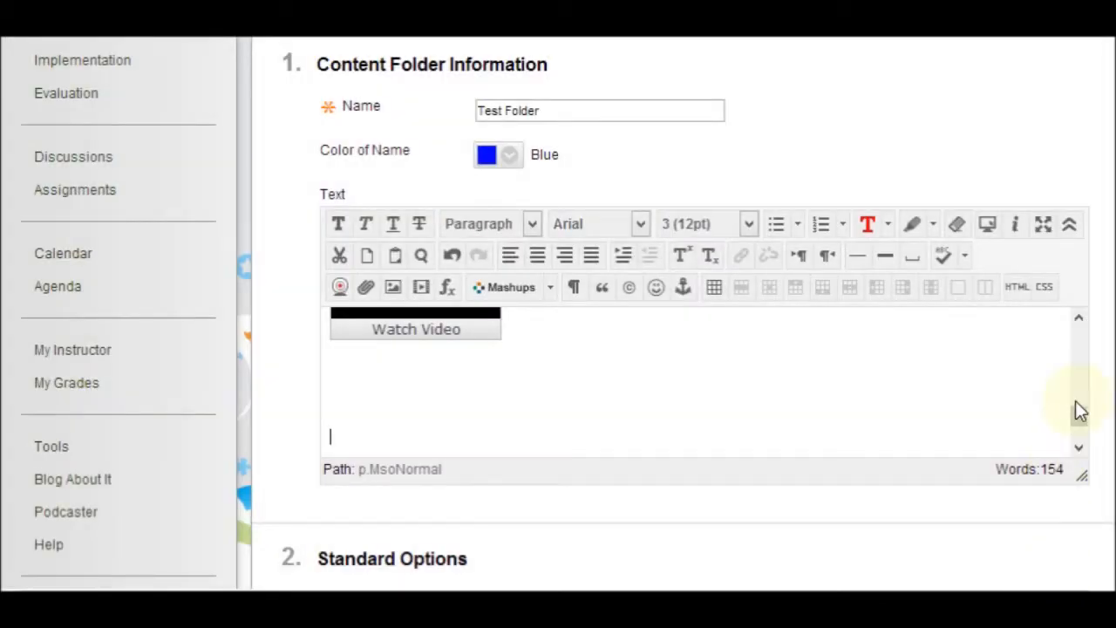
Check the links and embedded video in the folder text, and submit Test Folder with its standard options as they are
drag(1086, 419, 1081, 381)
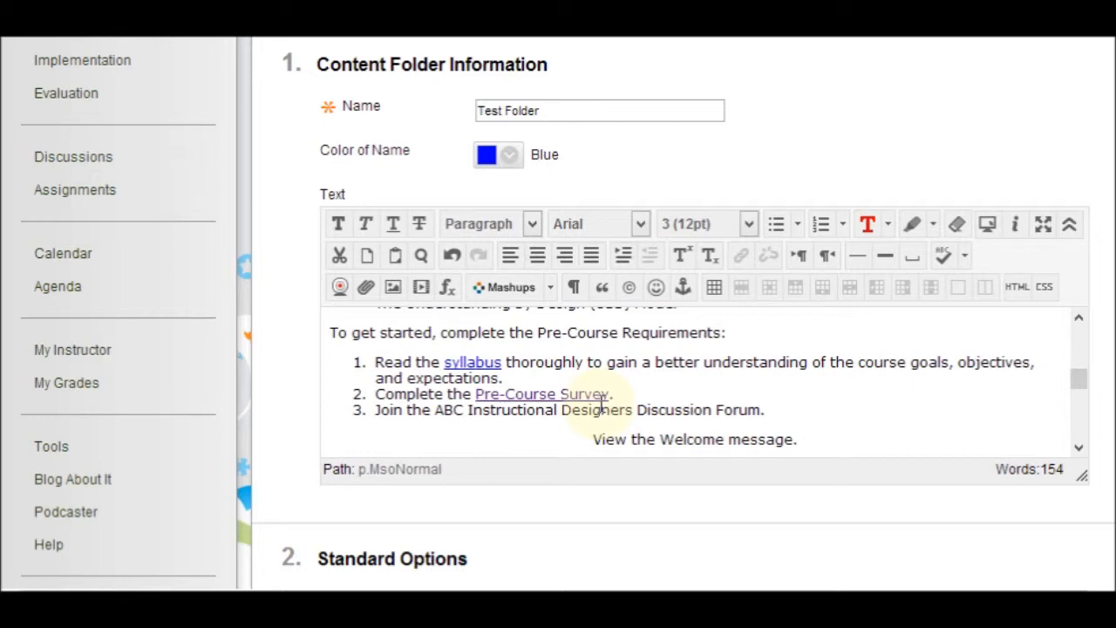
drag(1079, 378, 1079, 403)
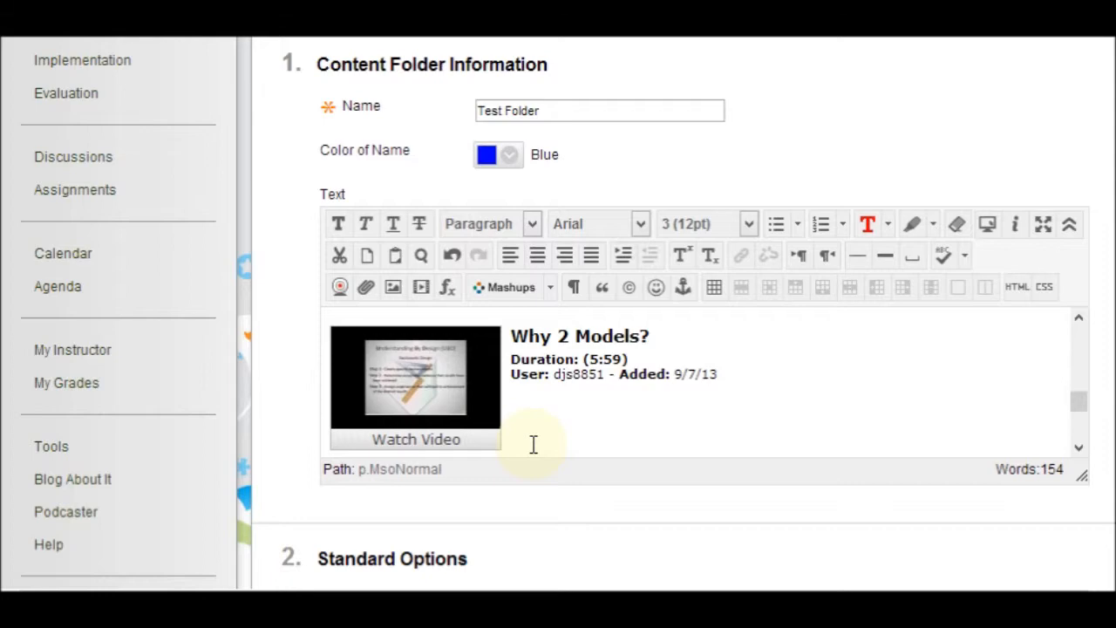
drag(1079, 406, 1077, 334)
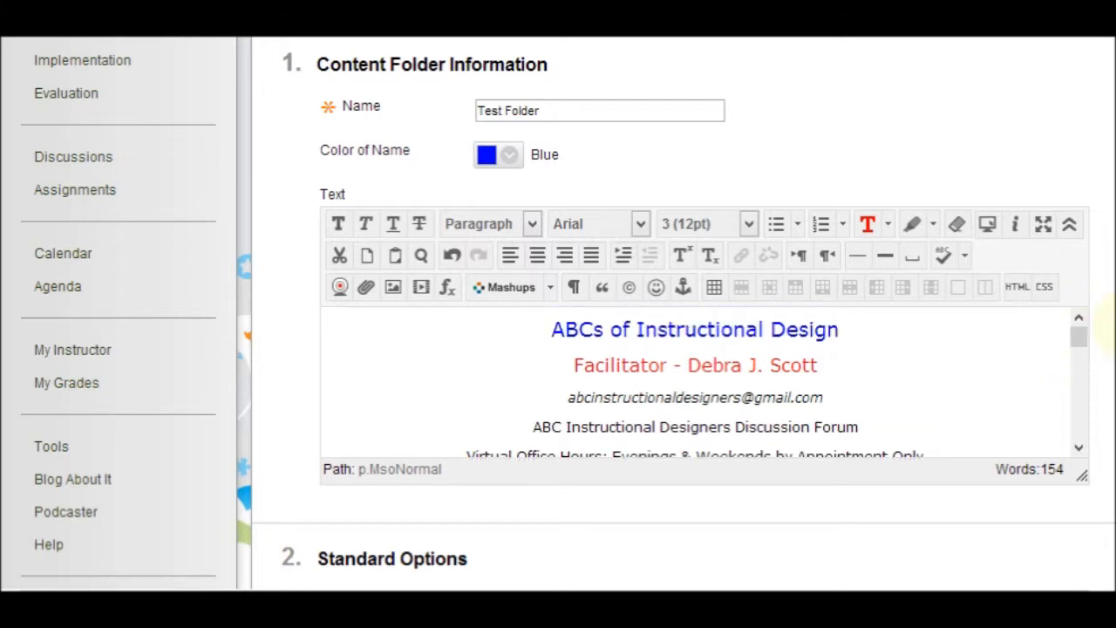
scroll(1107, 324, down, 5)
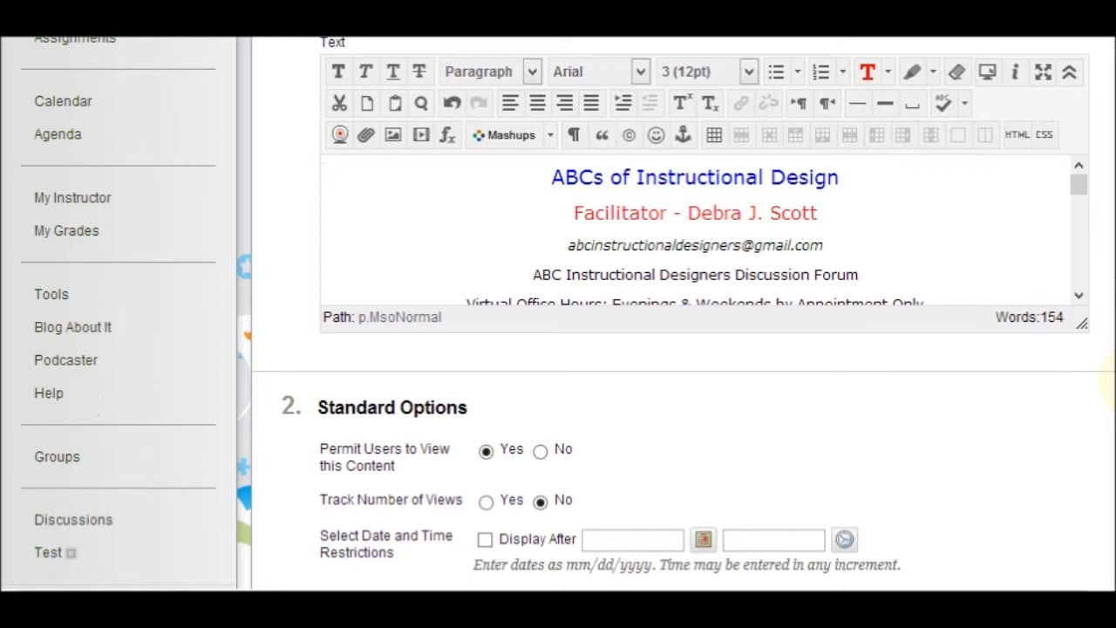
scroll(1107, 402, down, 4)
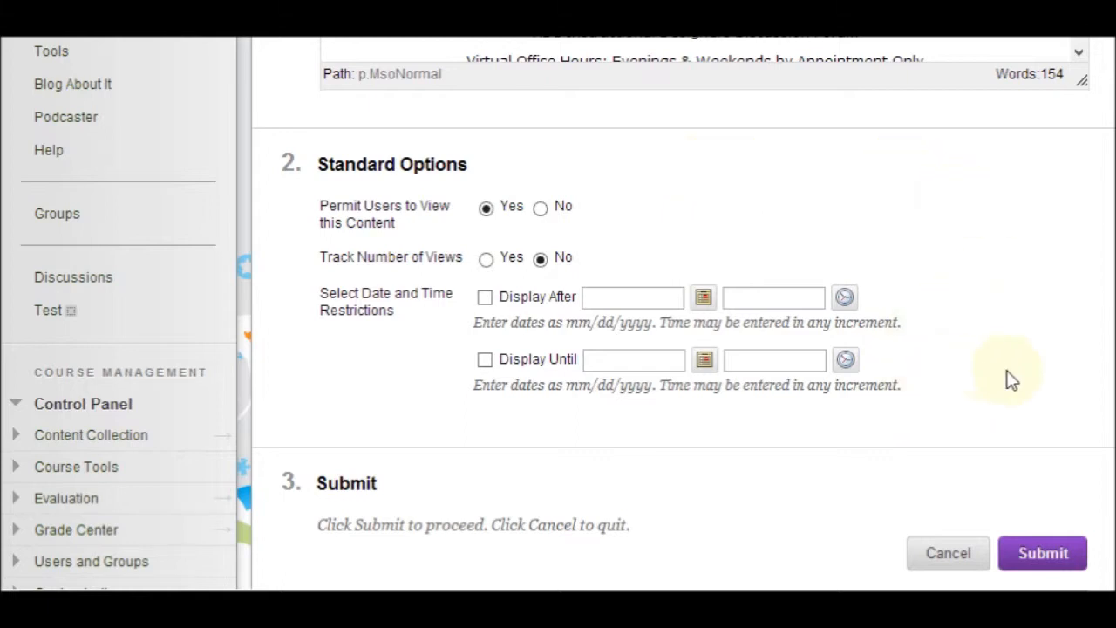
click(1055, 567)
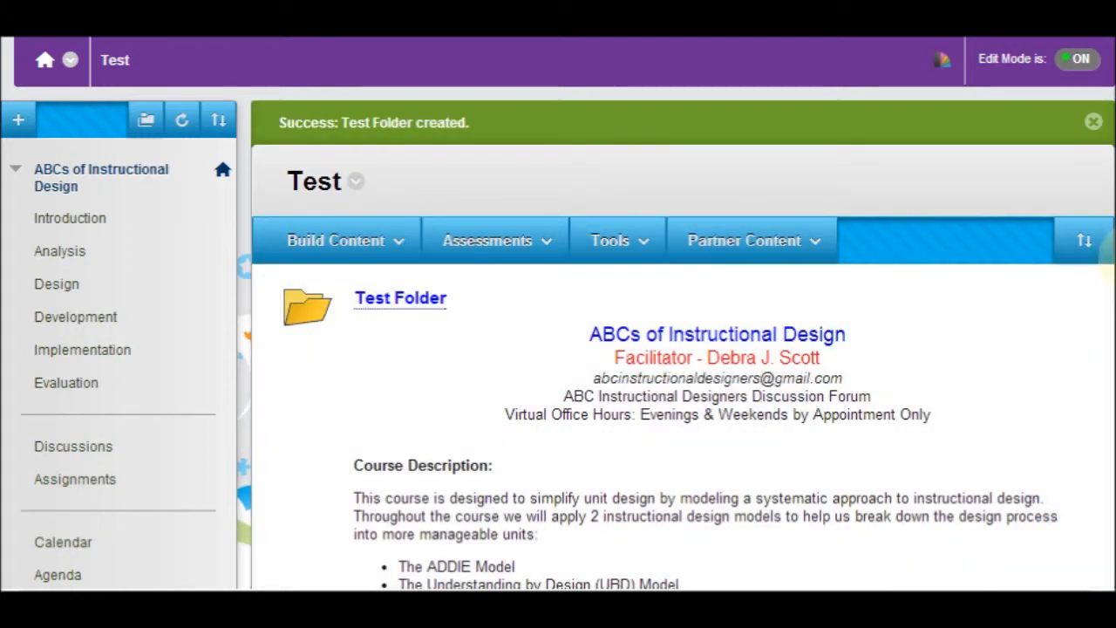
Review the published Test Folder description down to the lecture video and open its syllabus link
scroll(558, 314, down, 5)
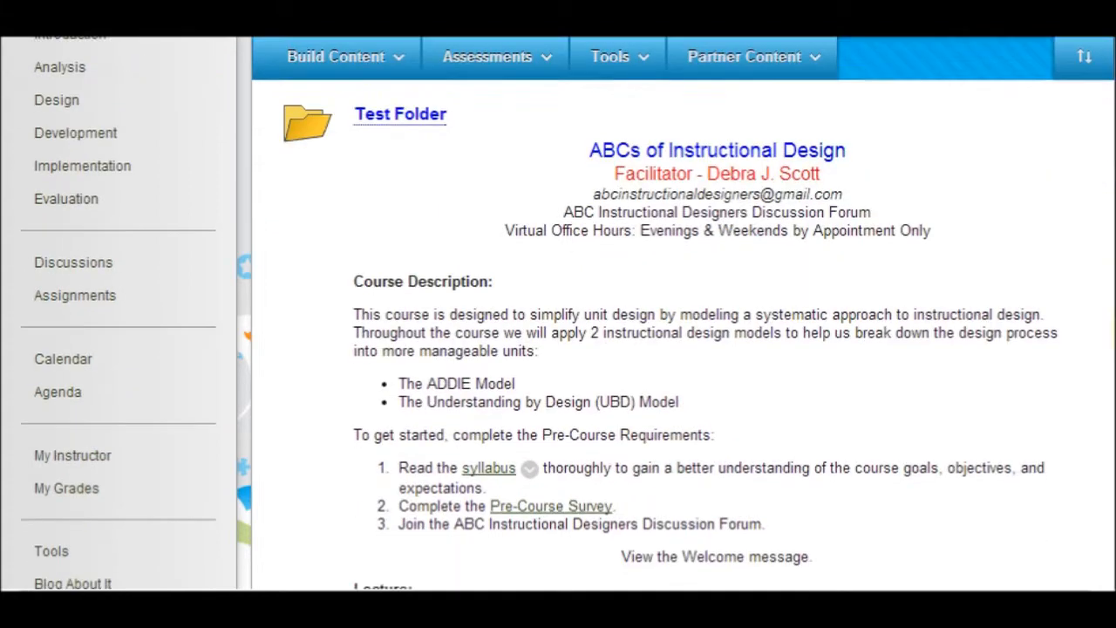
scroll(558, 314, down, 1)
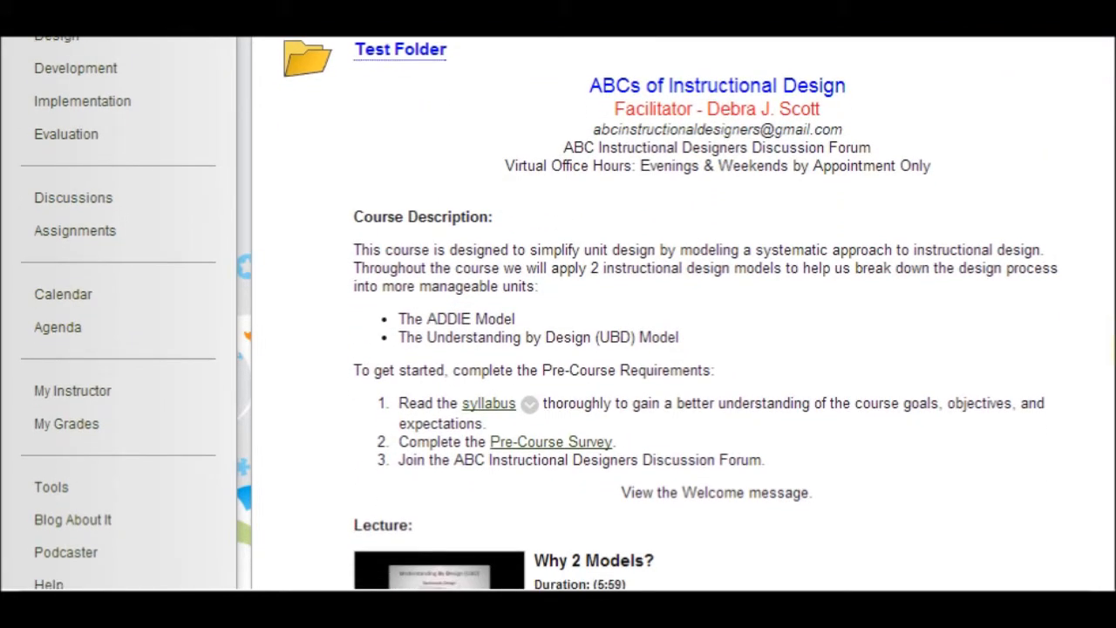
scroll(559, 314, down, 1)
scroll(558, 314, down, 2)
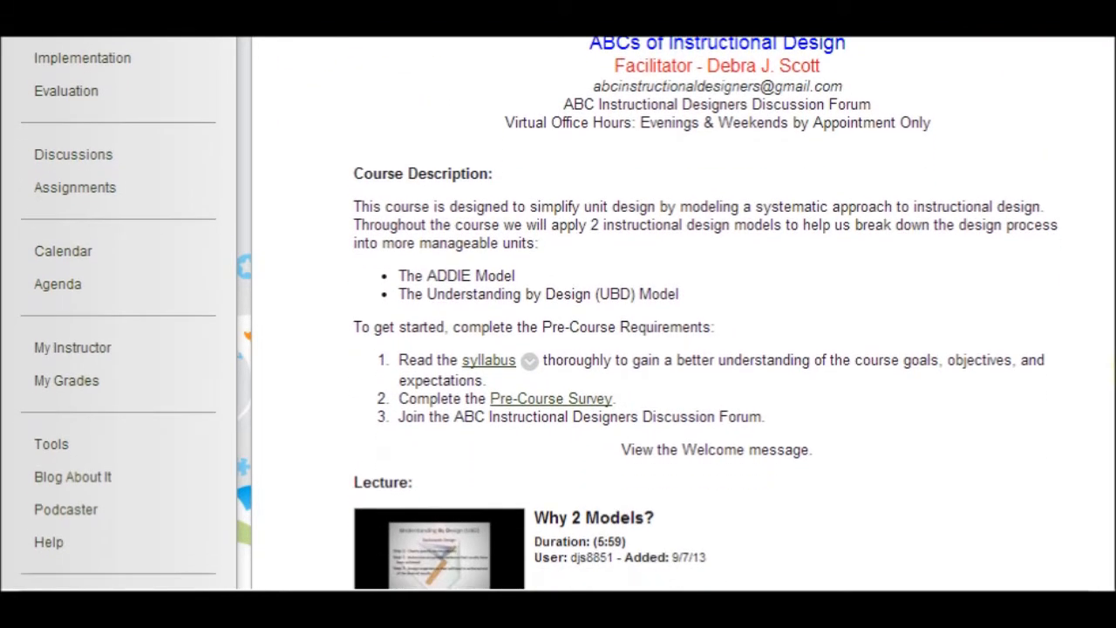
scroll(558, 314, down, 1)
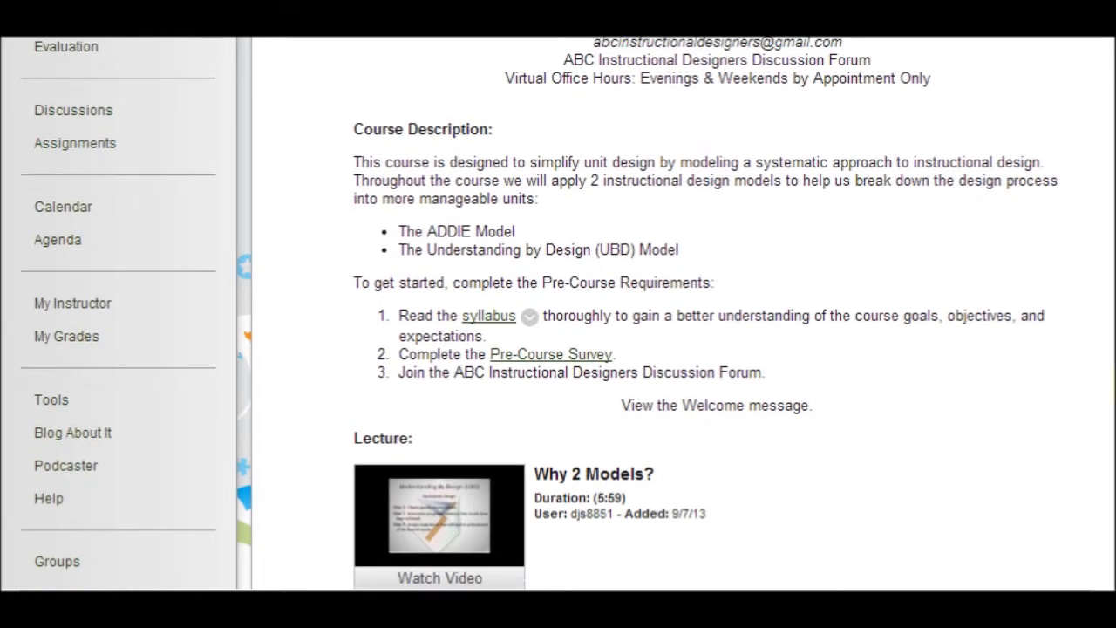
scroll(986, 362, down, 3)
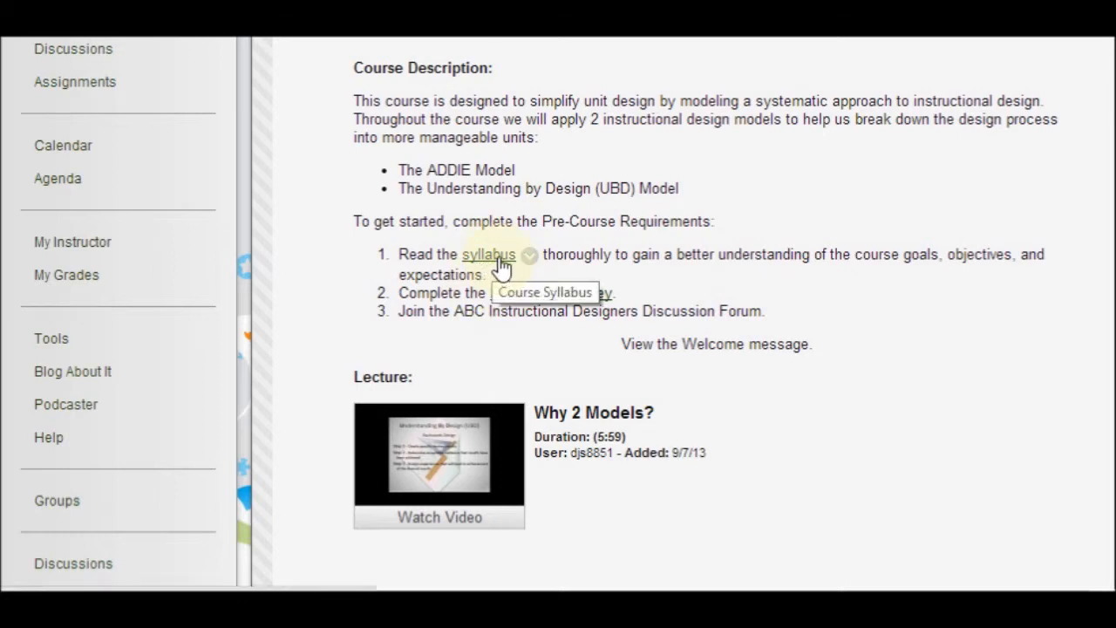
click(500, 260)
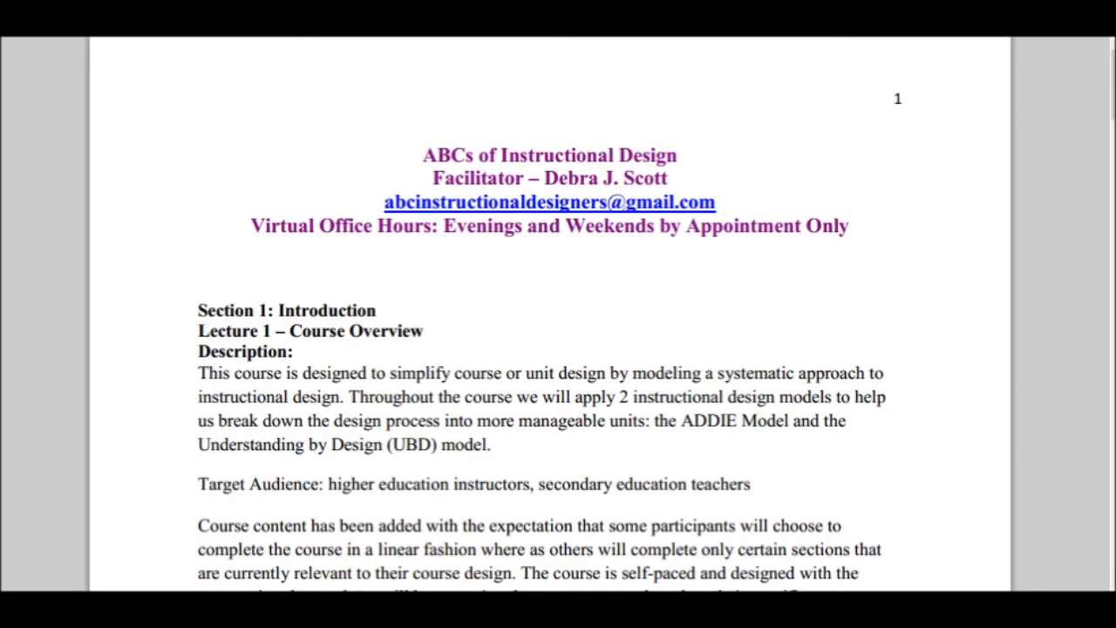
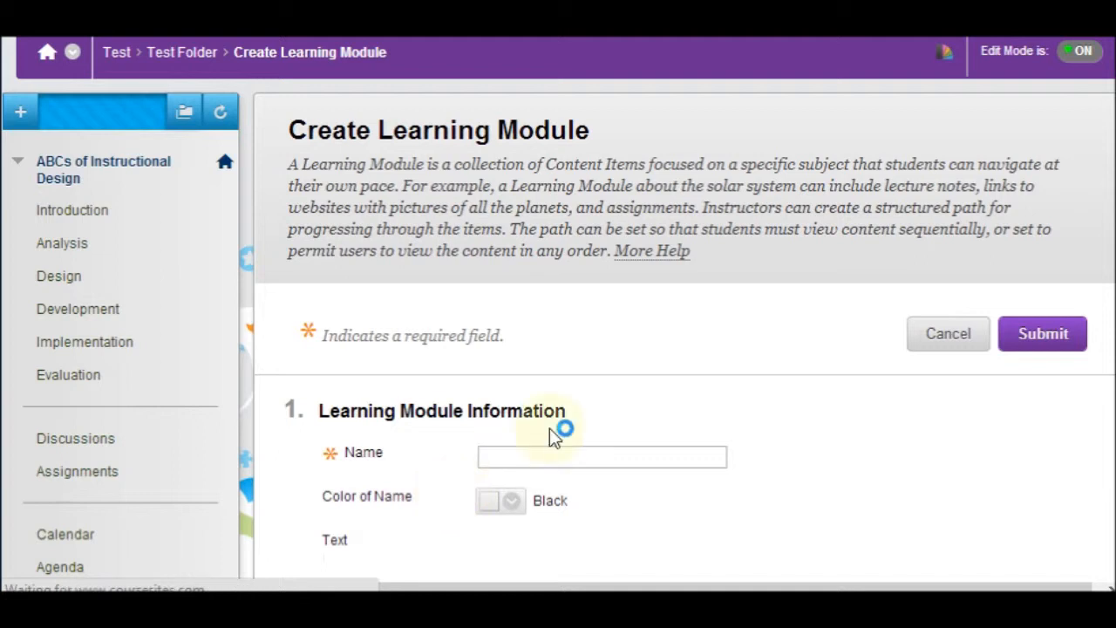
Name the new learning module "Test Module" and set the color of its name to blue (#0000FF)
click(538, 453)
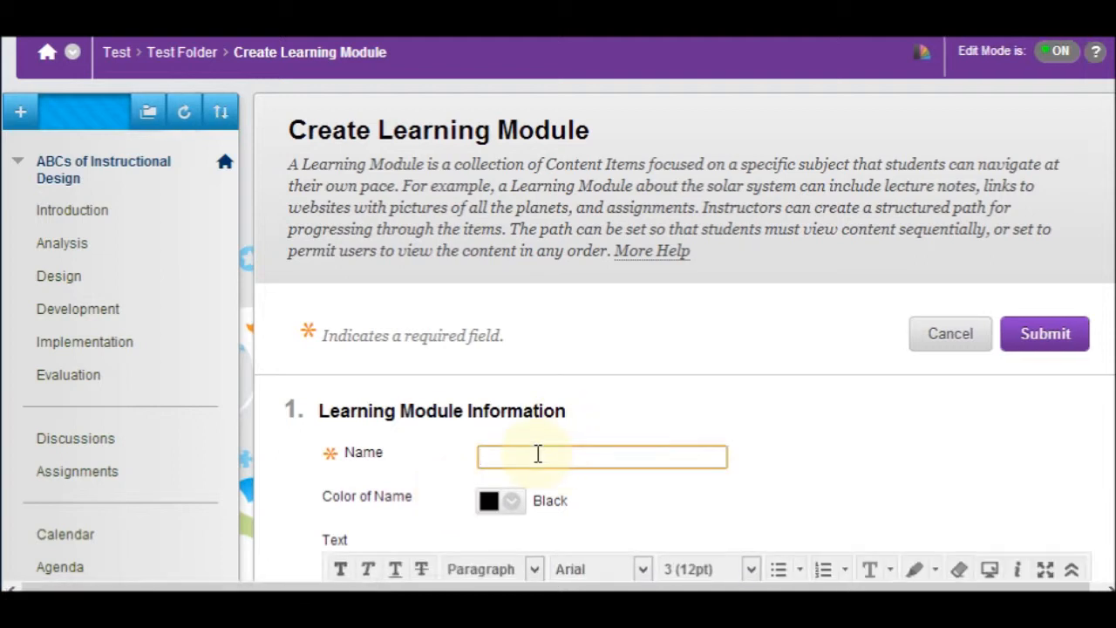
text(Test)
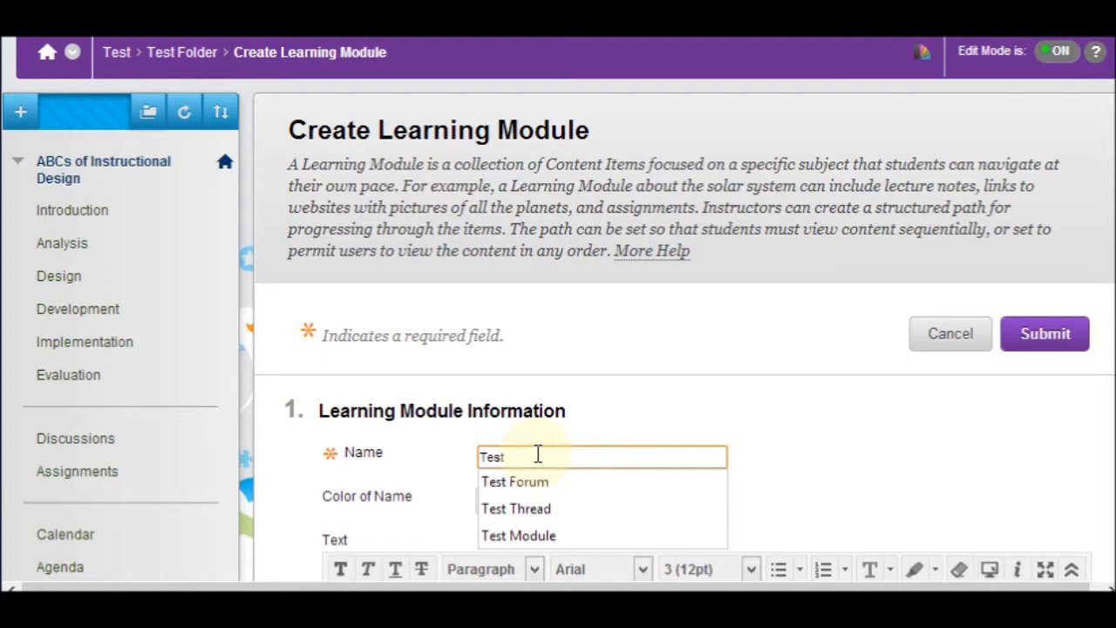
click(536, 537)
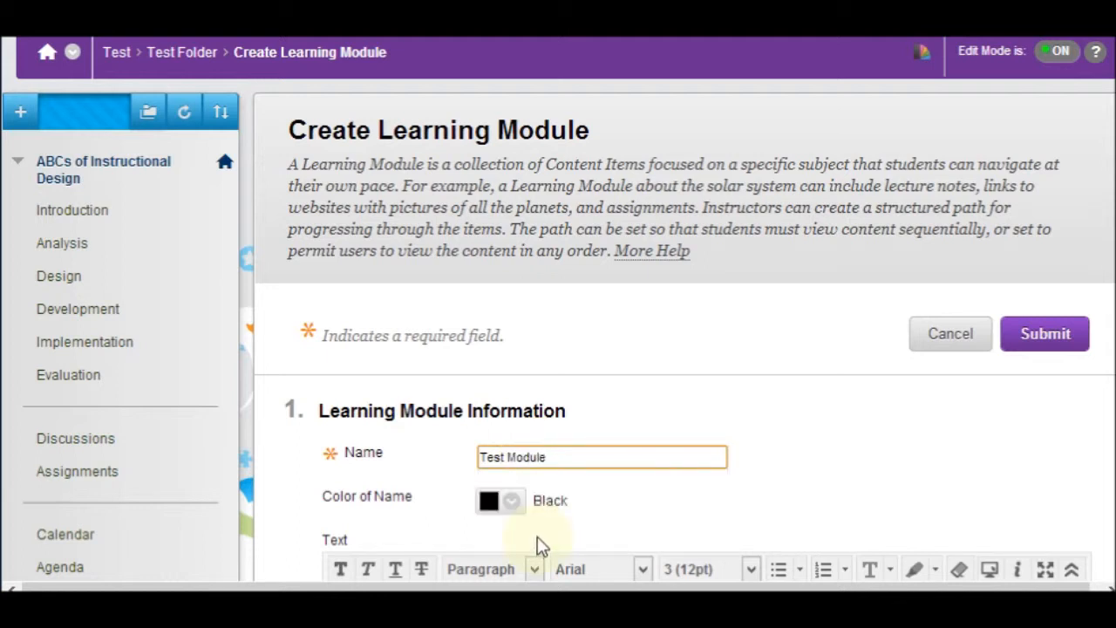
click(515, 512)
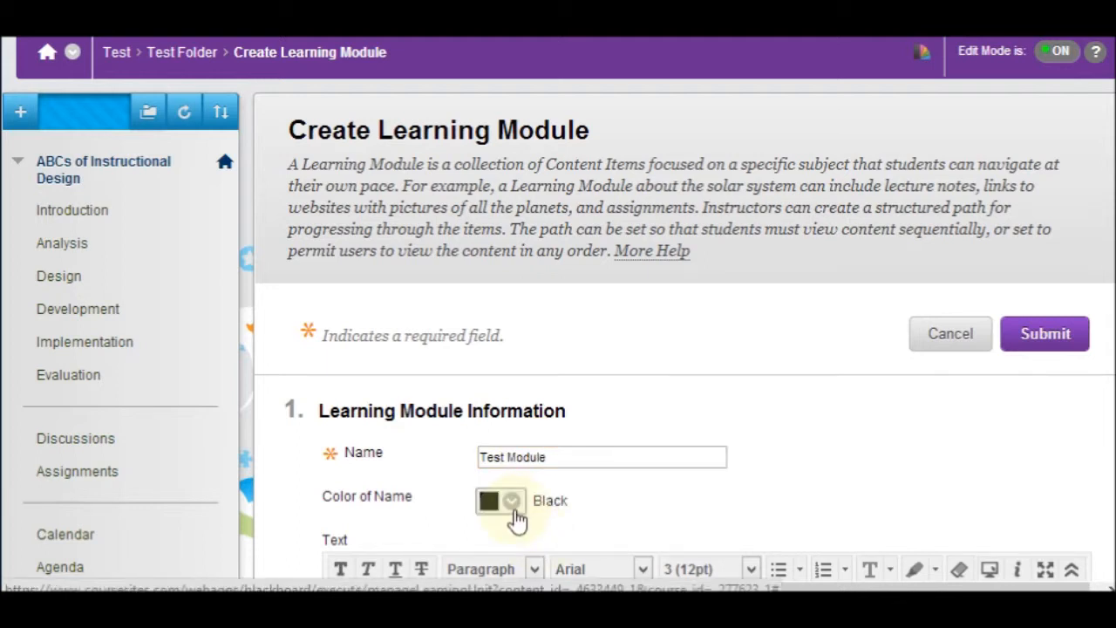
click(512, 501)
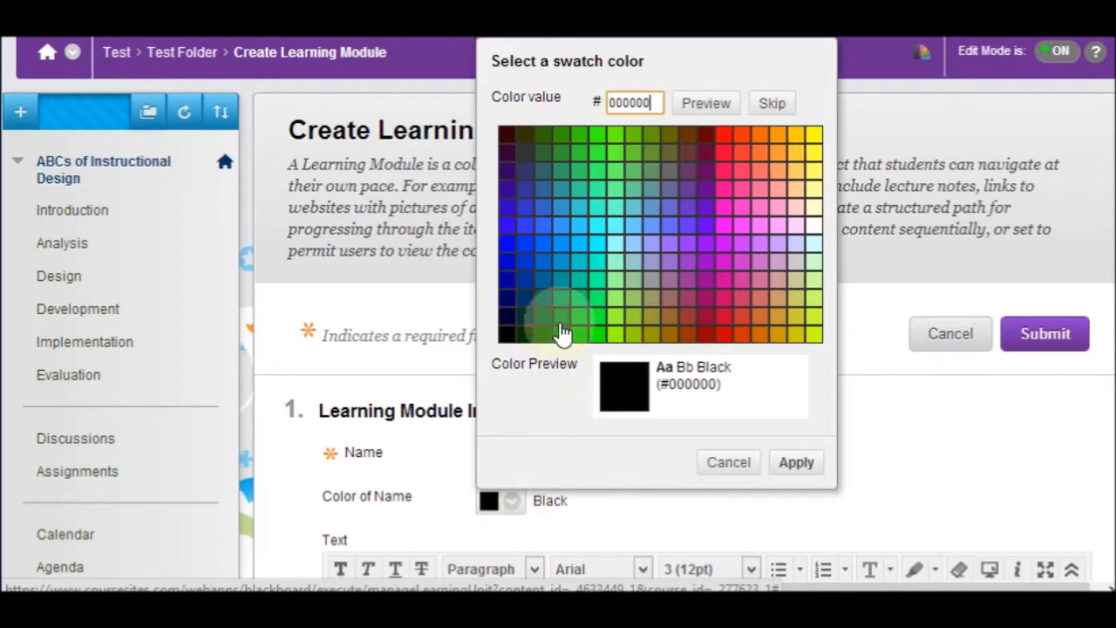
click(510, 250)
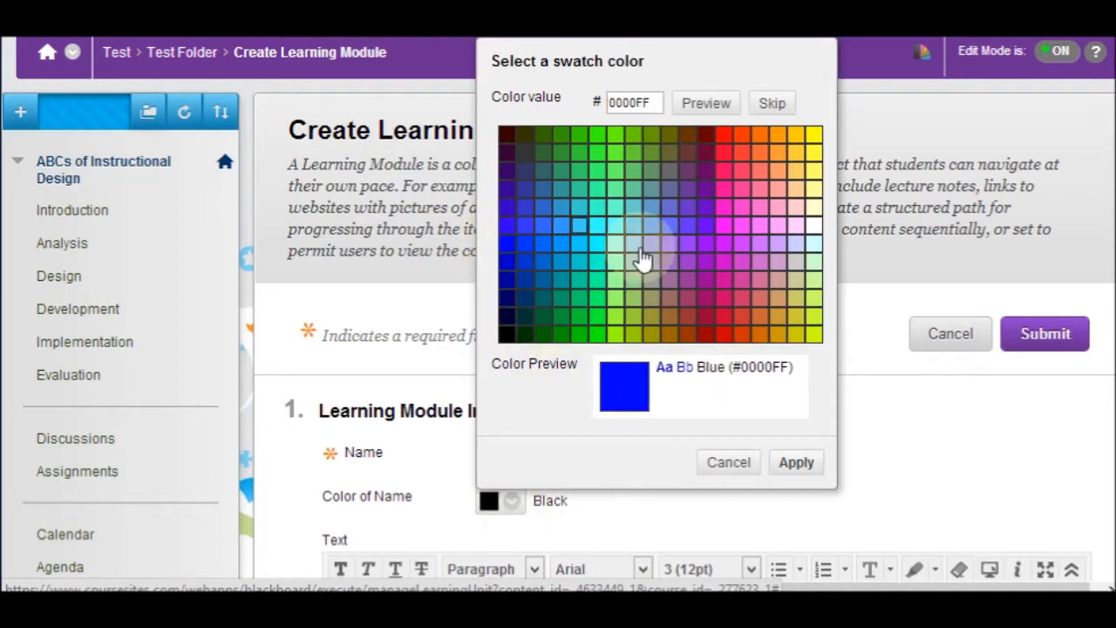
click(793, 464)
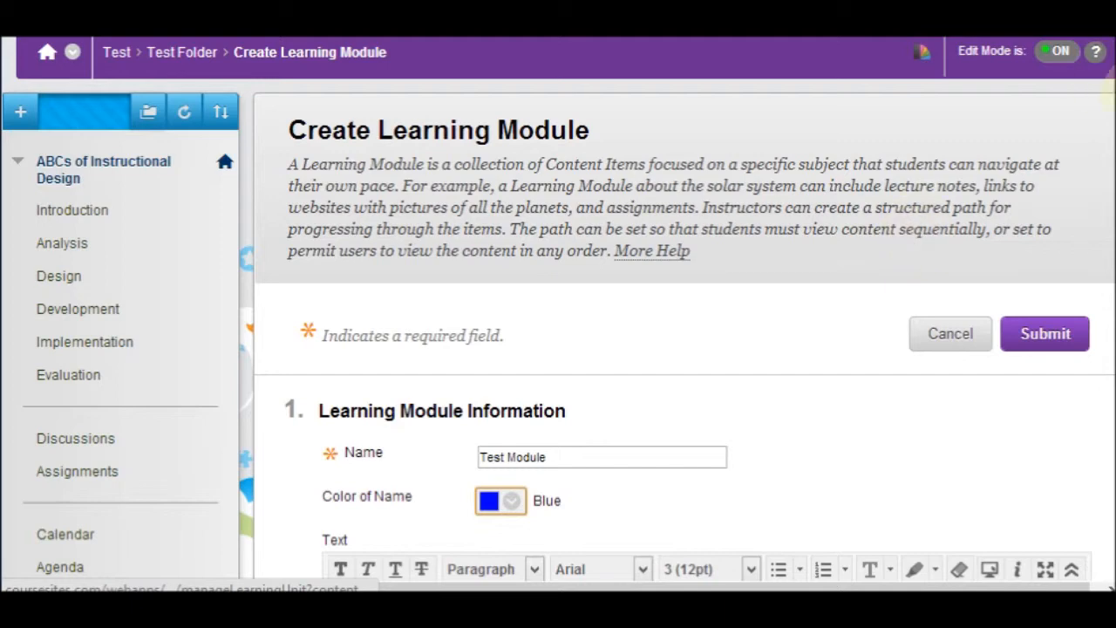
Set the table of contents hierarchy display to Numbers and submit the learning module
scroll(1108, 157, down, 1)
scroll(685, 314, down, 3)
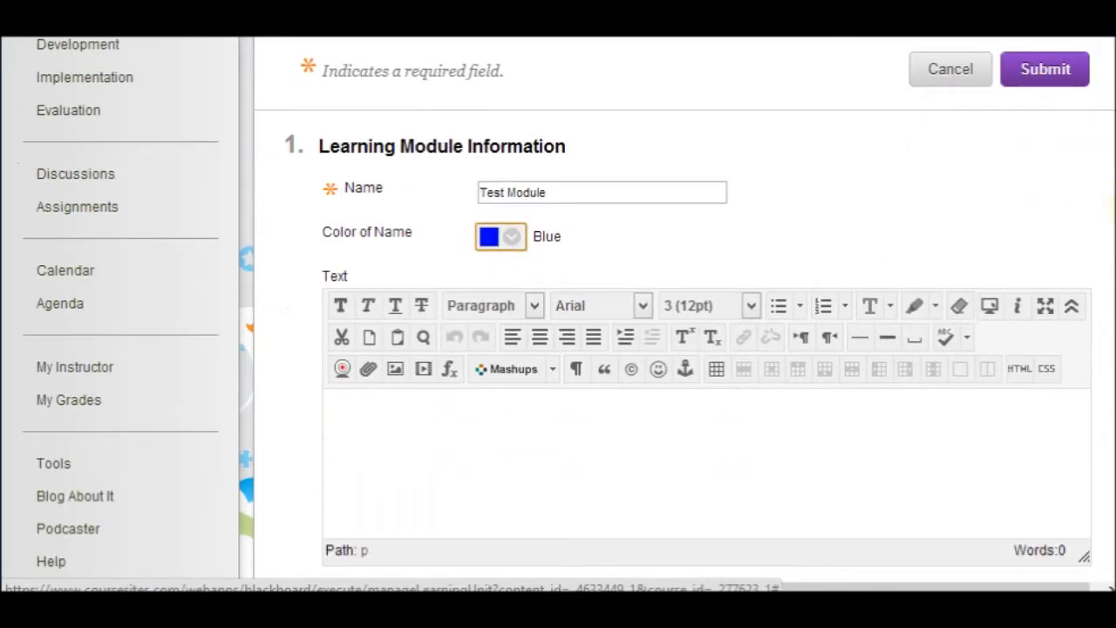
scroll(685, 314, down, 1)
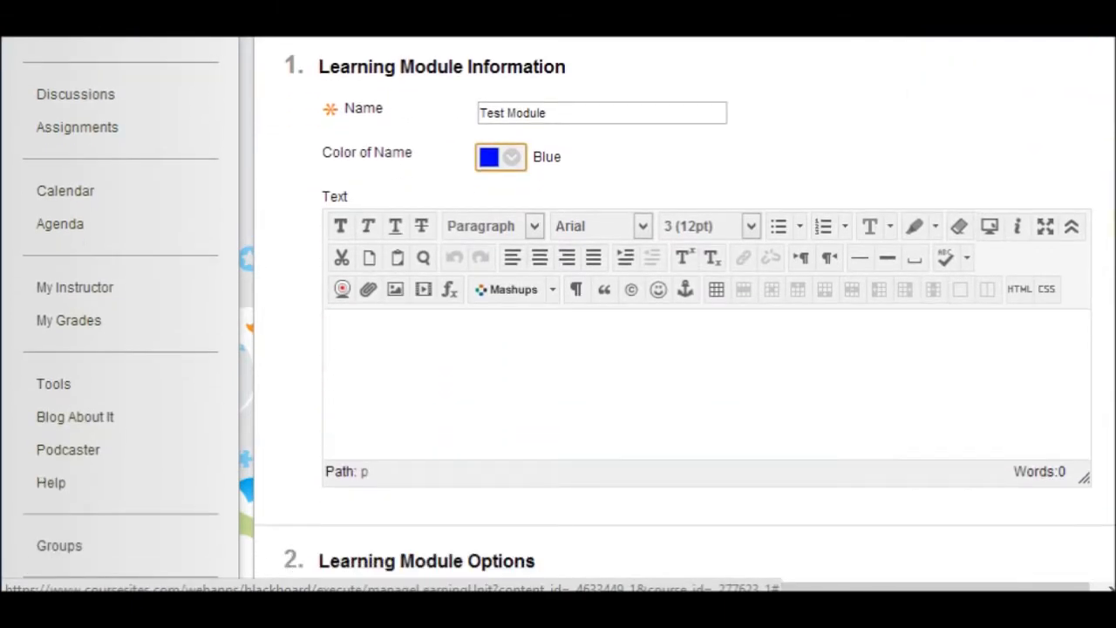
scroll(685, 314, down, 3)
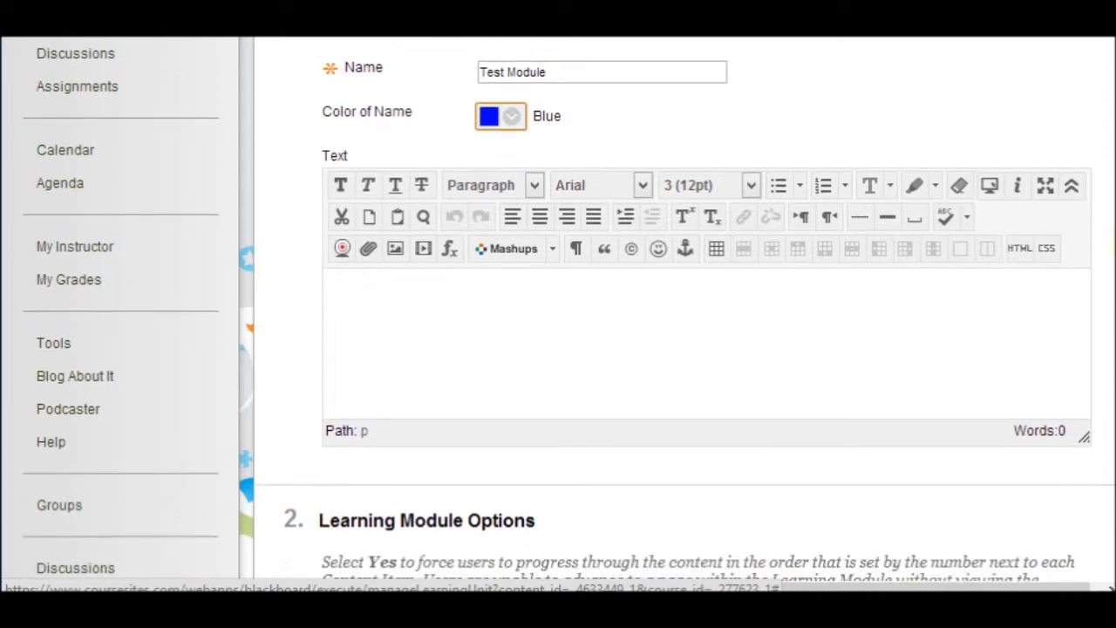
scroll(685, 314, down, 3)
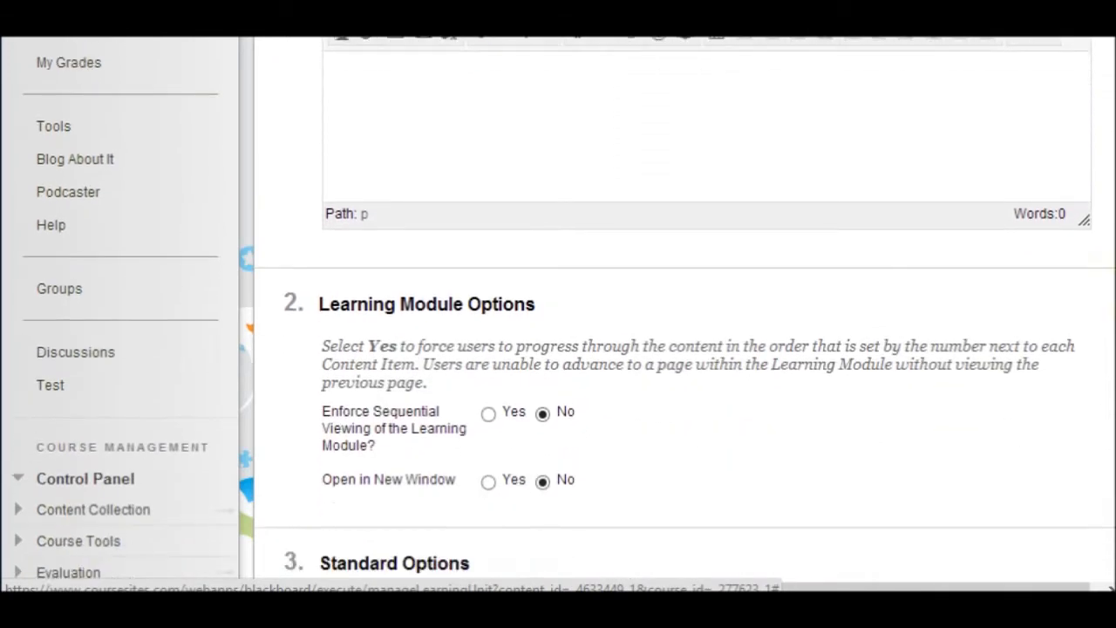
scroll(684, 314, down, 1)
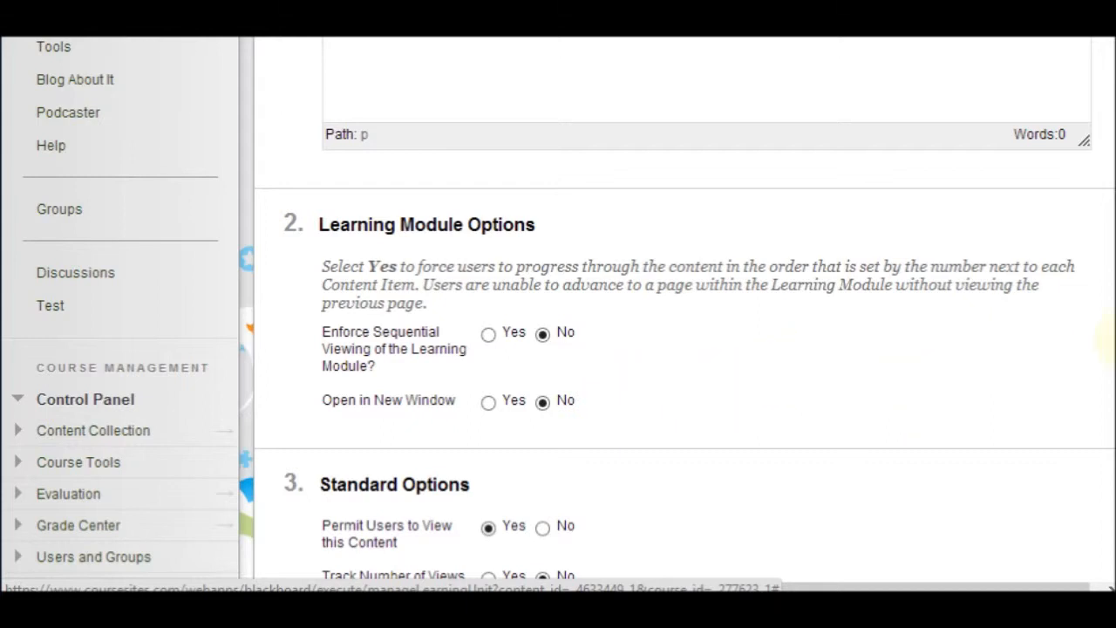
scroll(684, 310, down, 3)
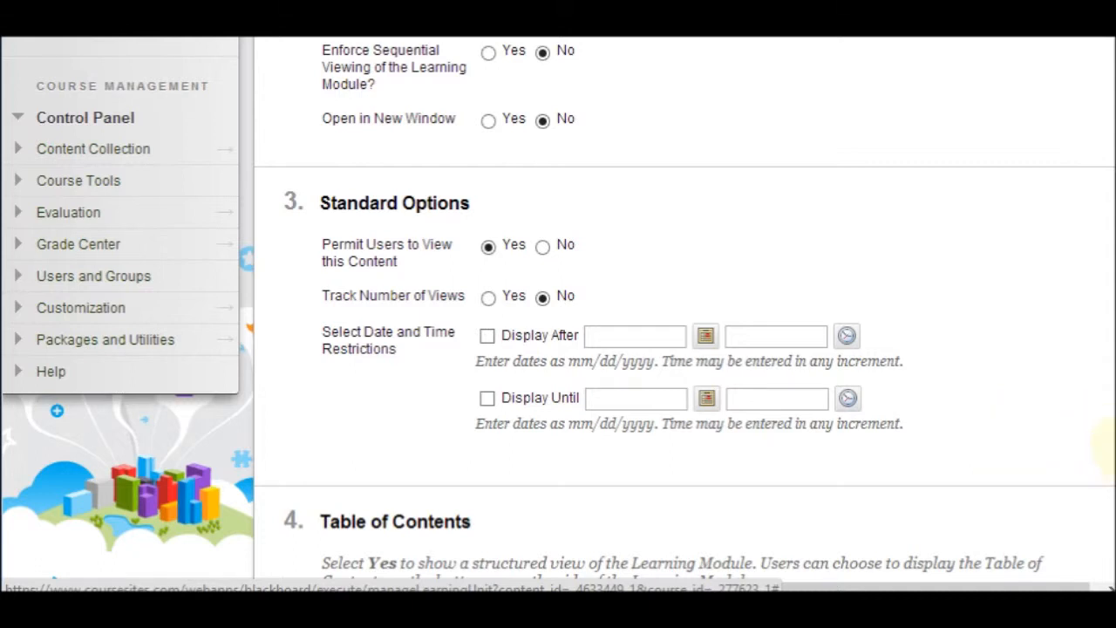
scroll(1104, 444, down, 5)
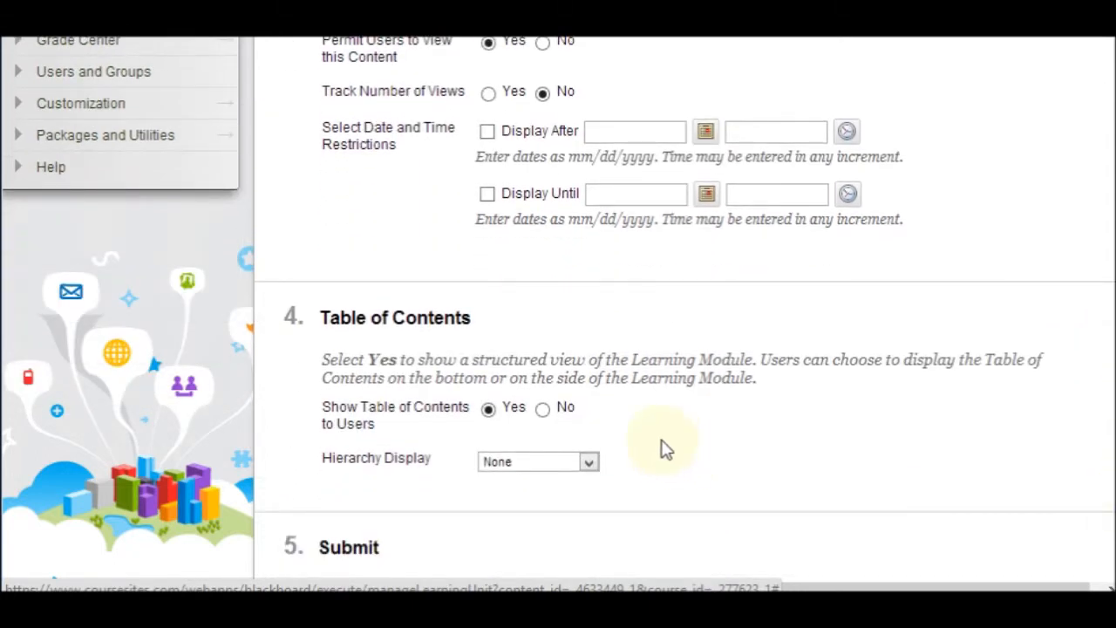
click(590, 462)
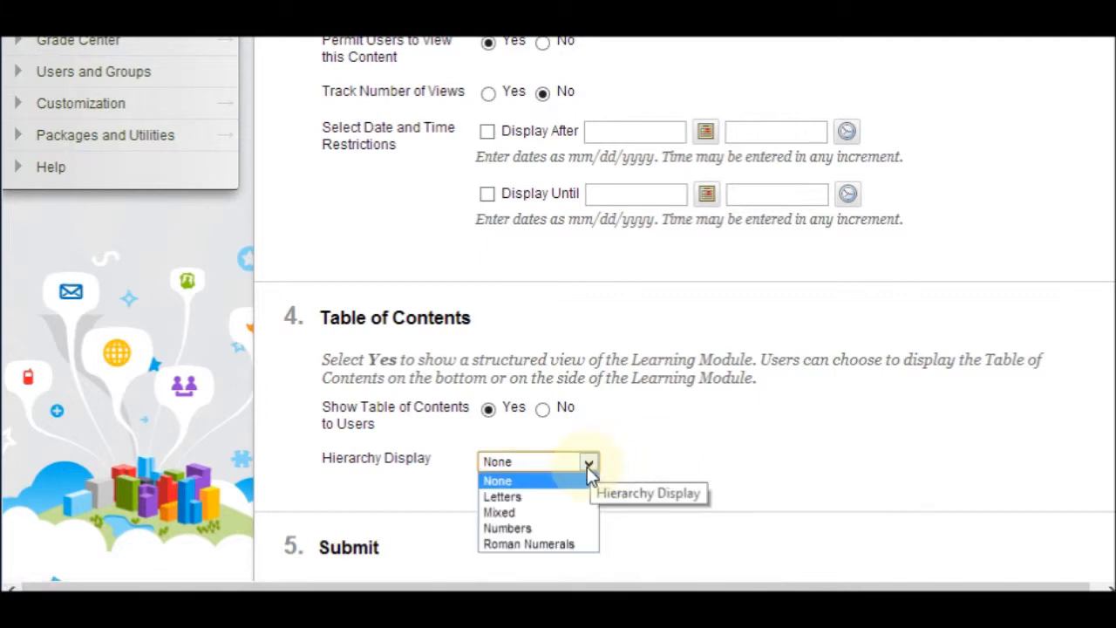
click(572, 529)
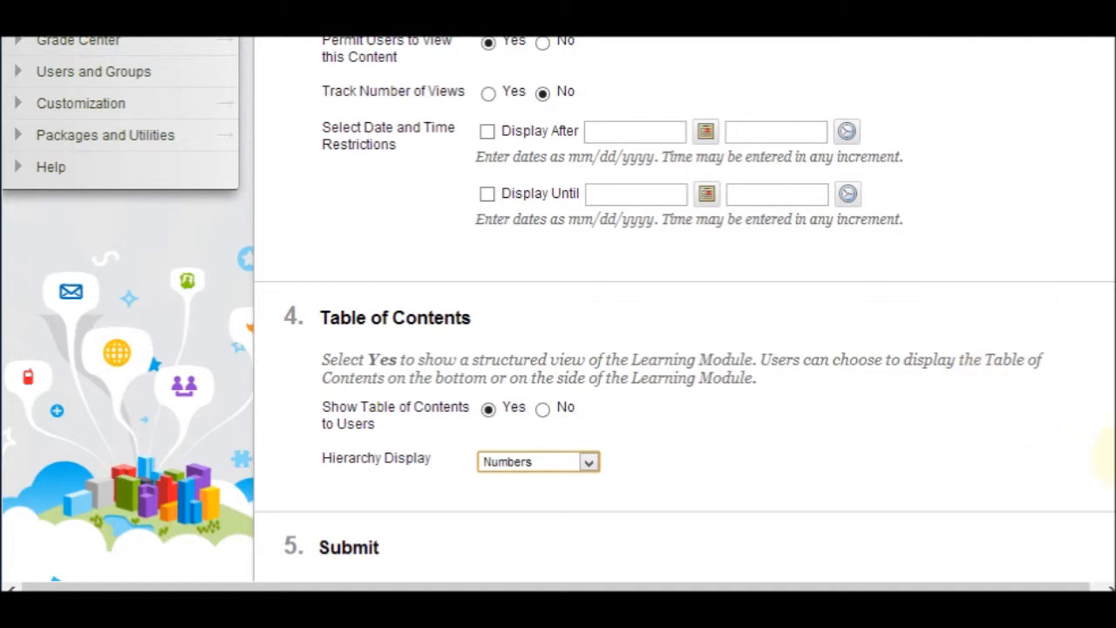
scroll(685, 308, down, 3)
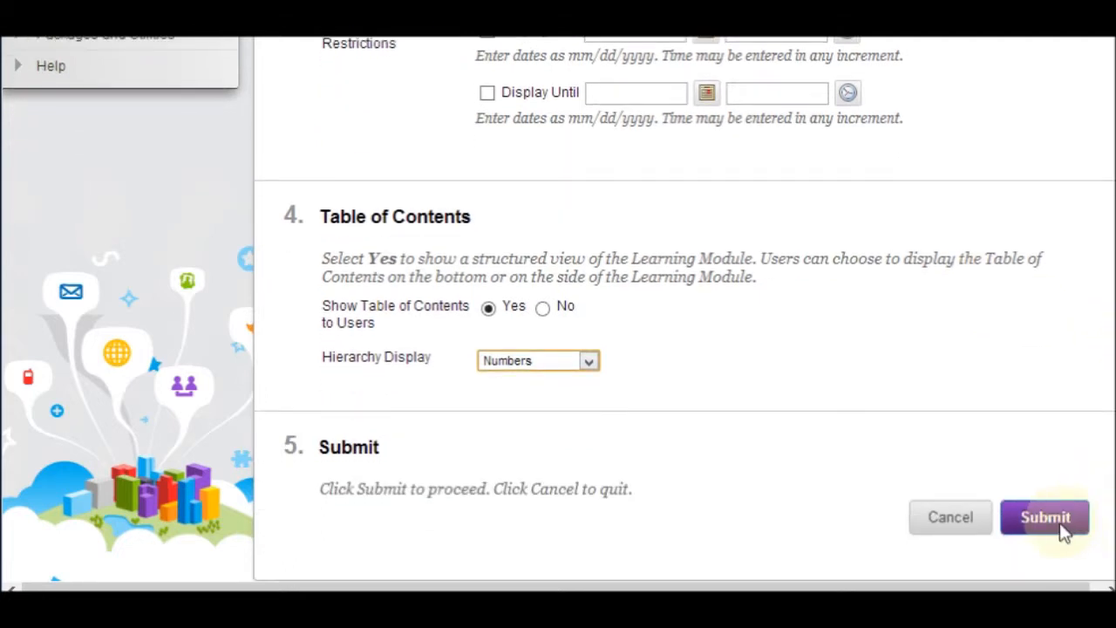
click(1046, 518)
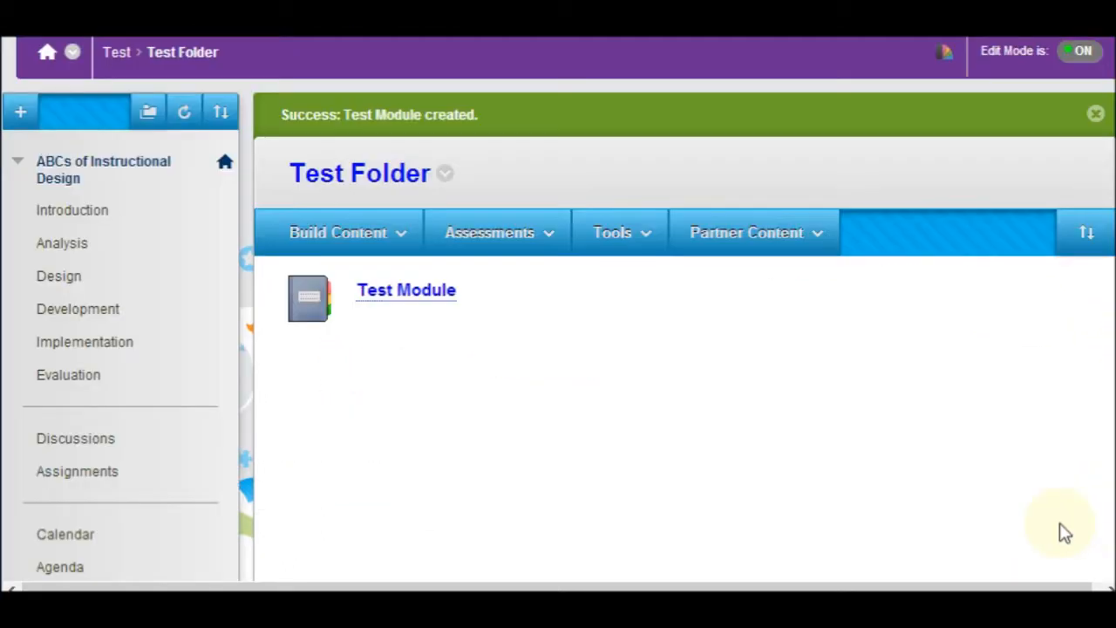
Start a new syllabus inside Test Module, name it "Course Syllabus" and set it to use an existing file
click(417, 297)
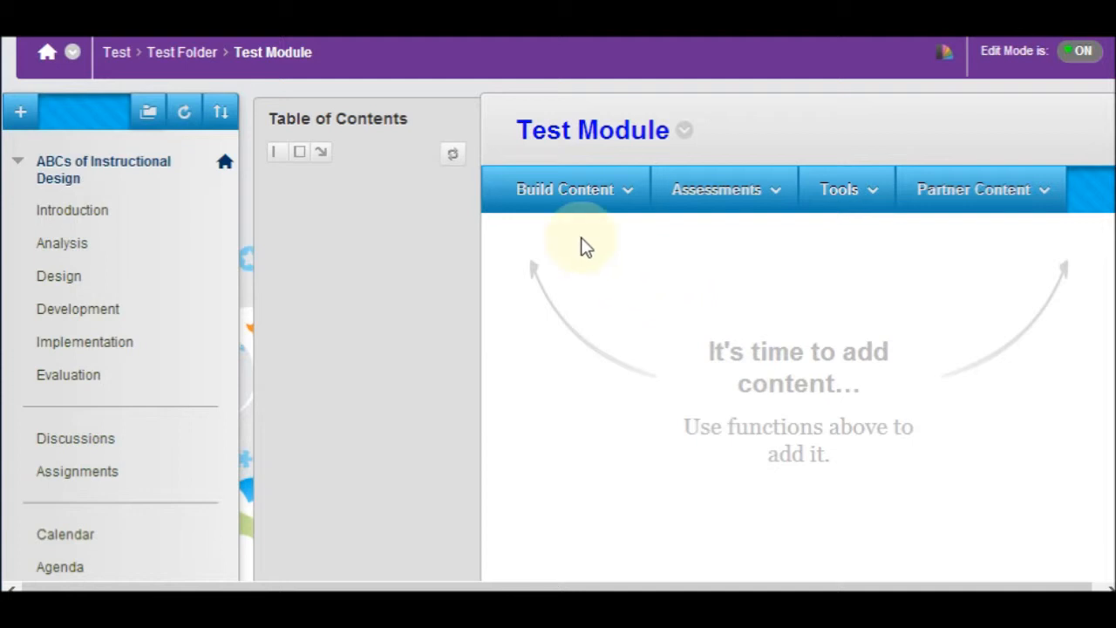
click(576, 201)
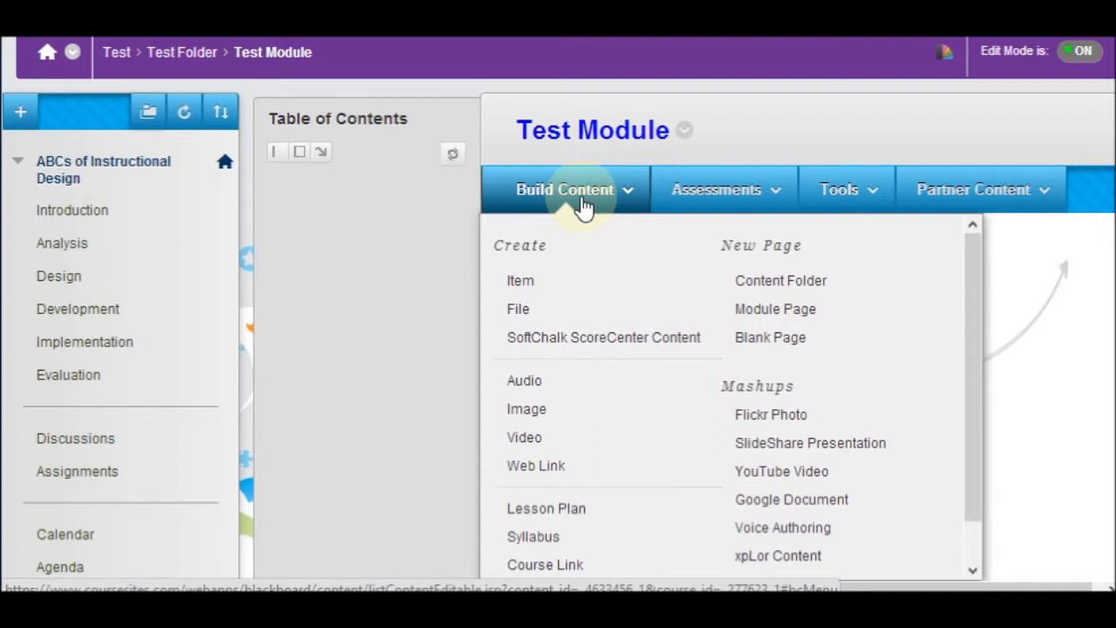
click(539, 537)
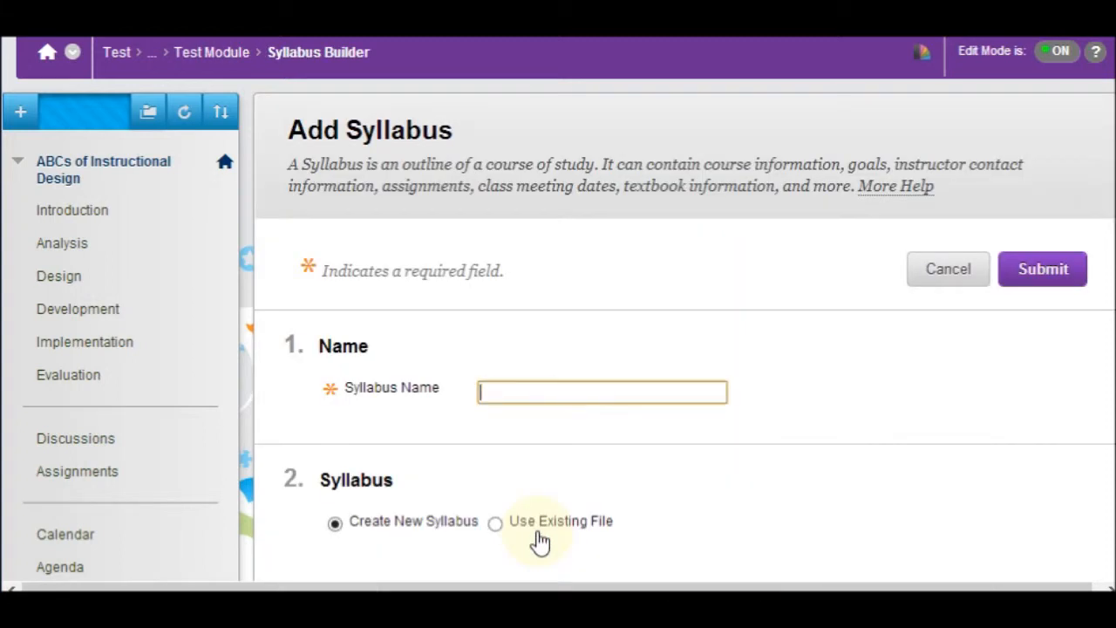
text(Cour)
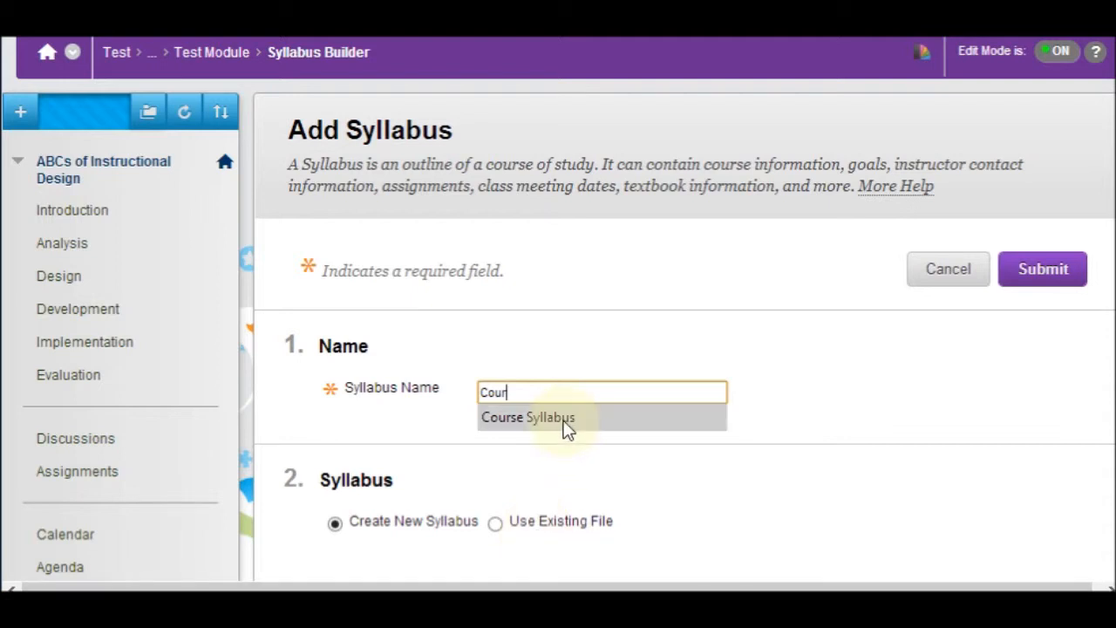
click(566, 420)
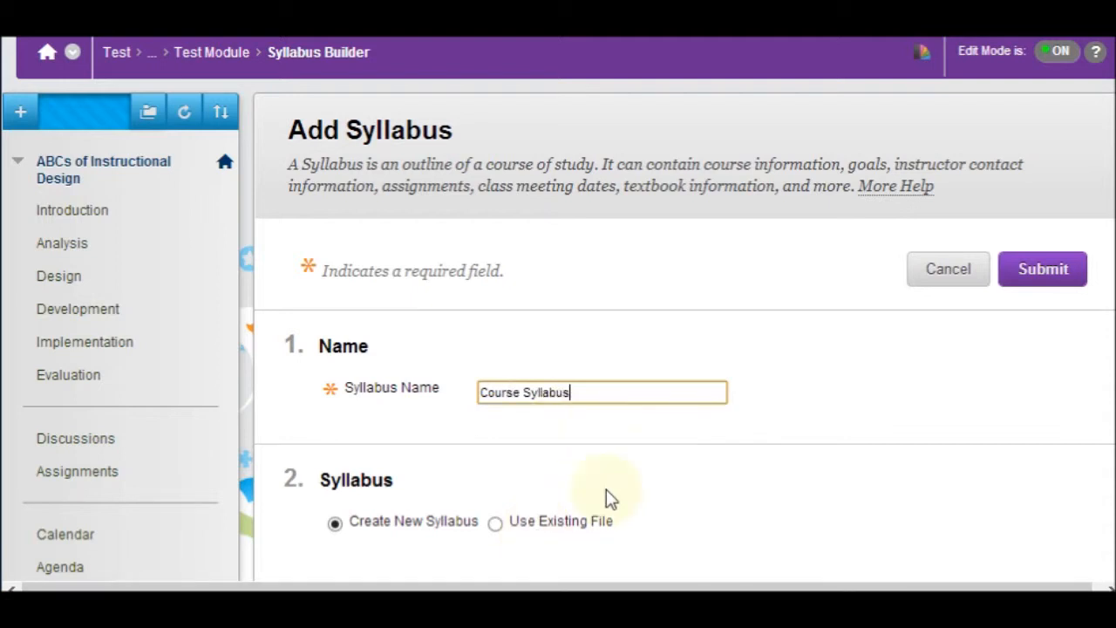
click(495, 525)
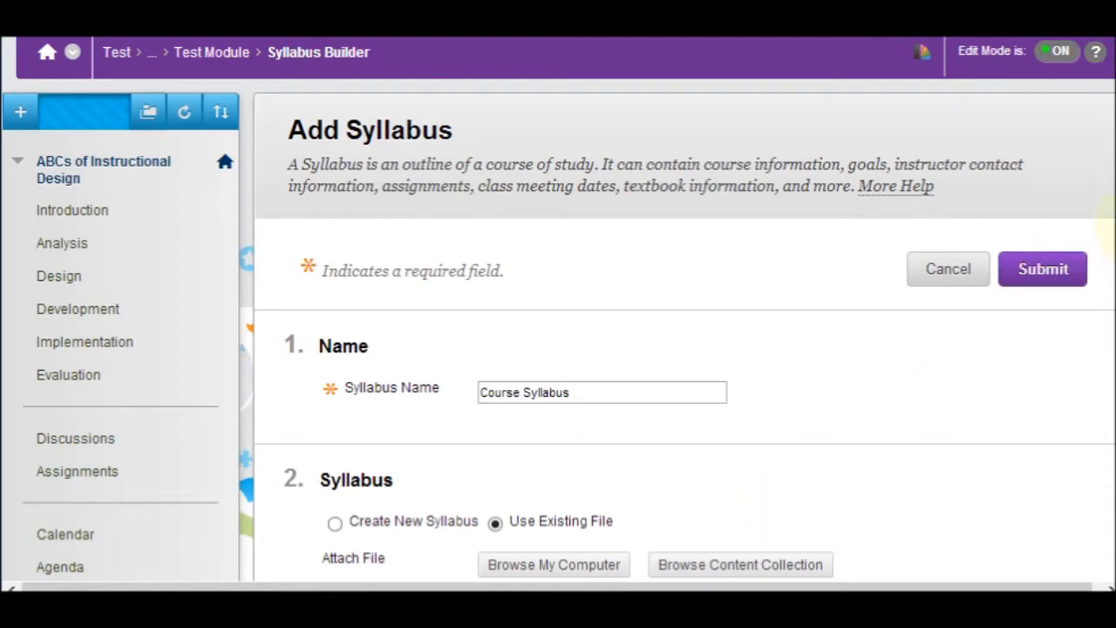
Attach ABCs_of_Instructional_Design-syllabus.pdf from the Content Collection to the syllabus and submit it
scroll(844, 371, down, 2)
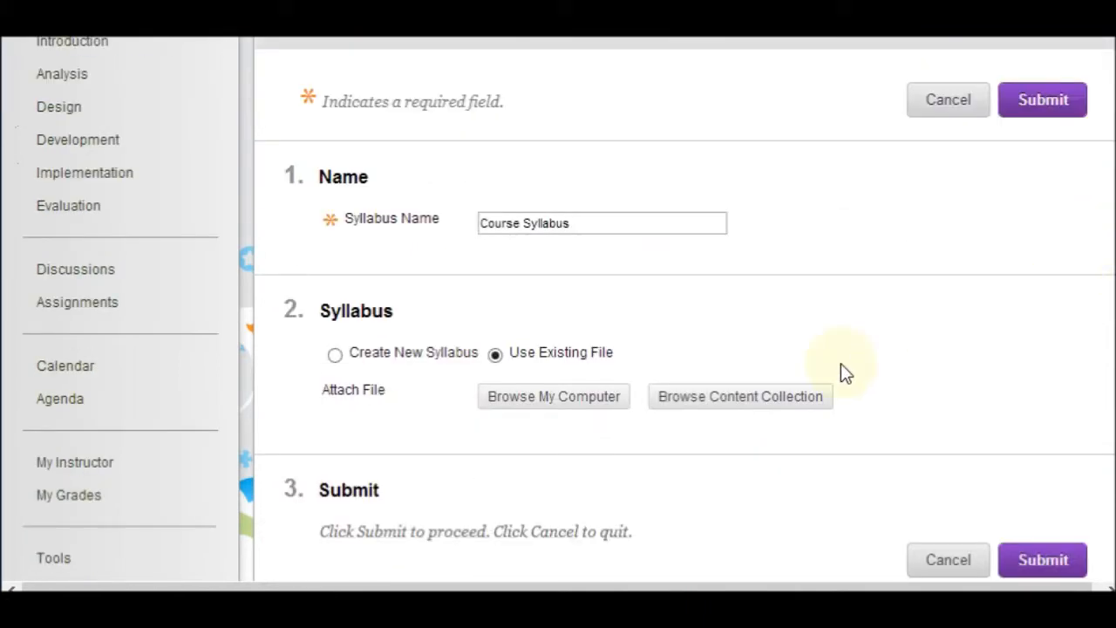
click(797, 400)
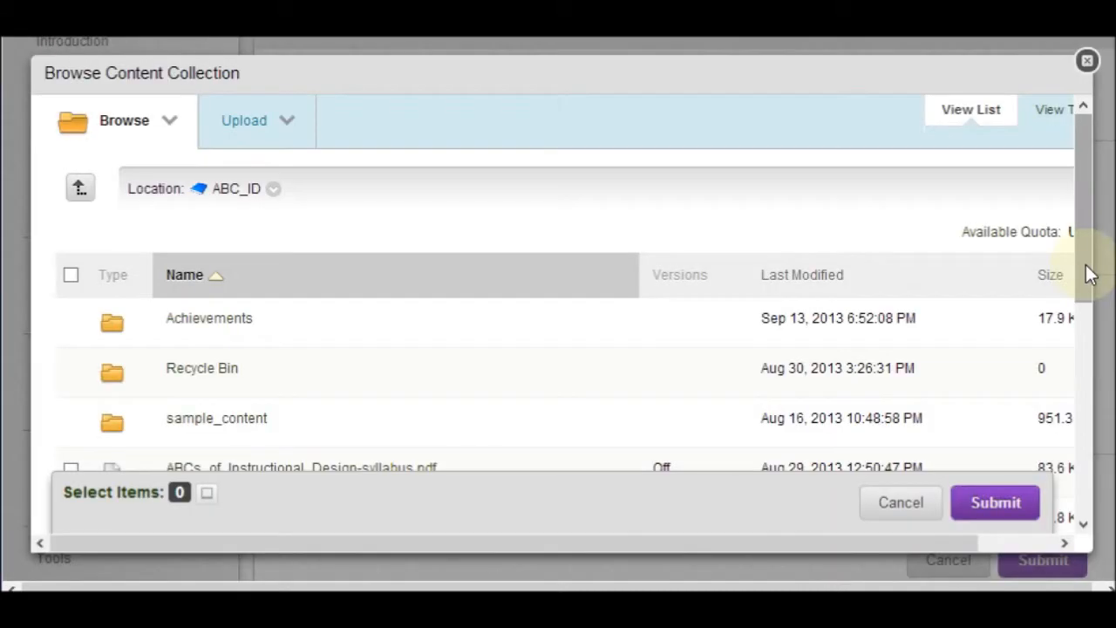
drag(1086, 274, 1086, 327)
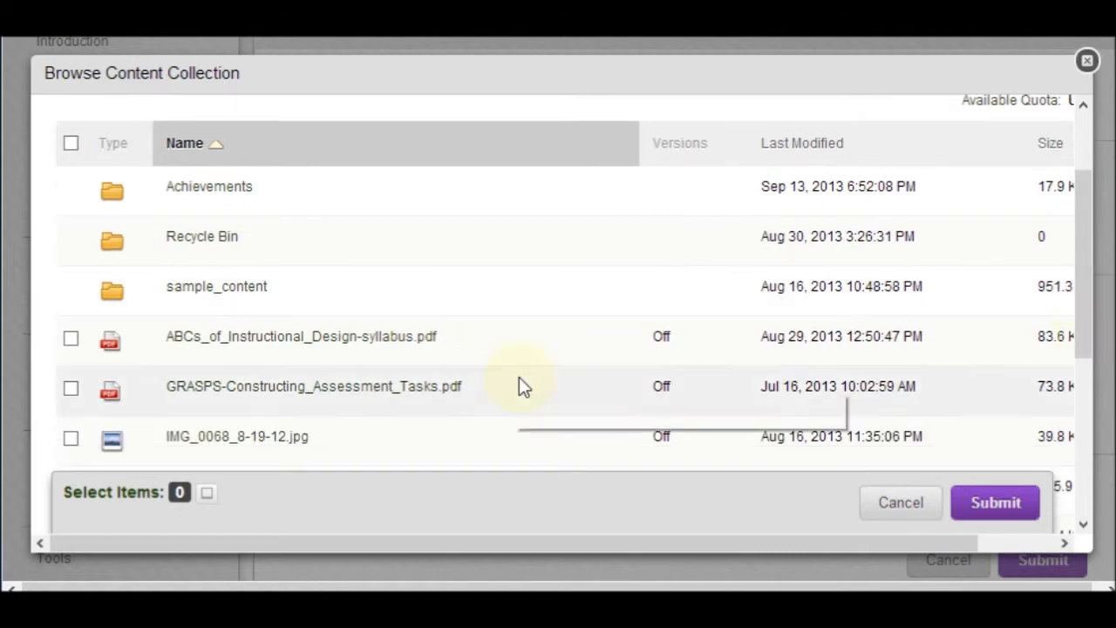
click(71, 339)
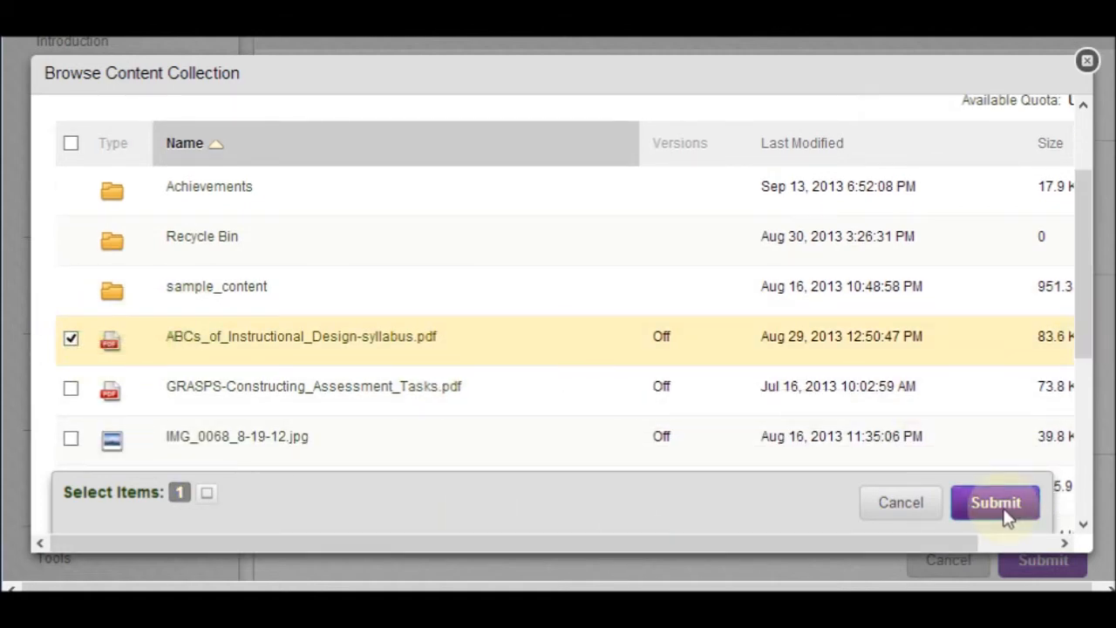
click(1005, 513)
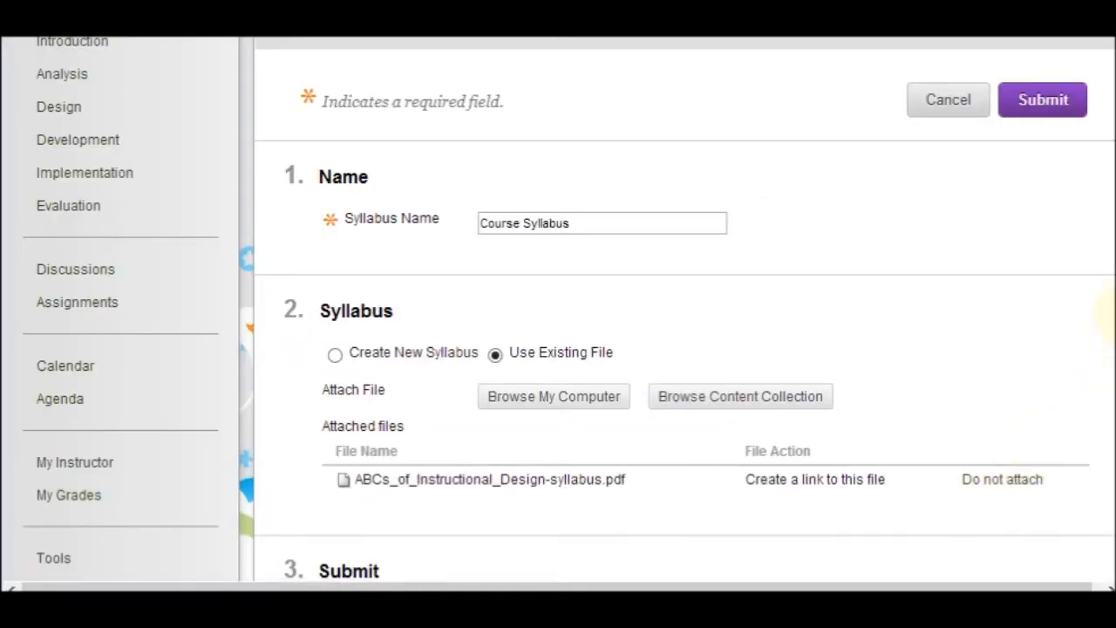
scroll(1103, 349, down, 2)
scroll(1101, 393, down, 1)
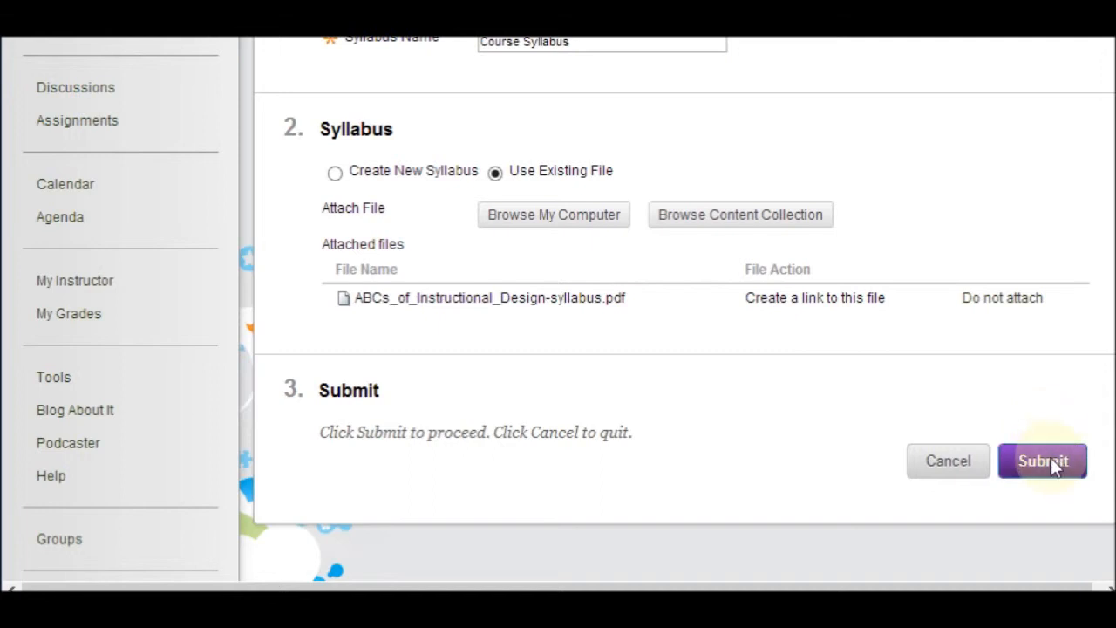
click(1053, 465)
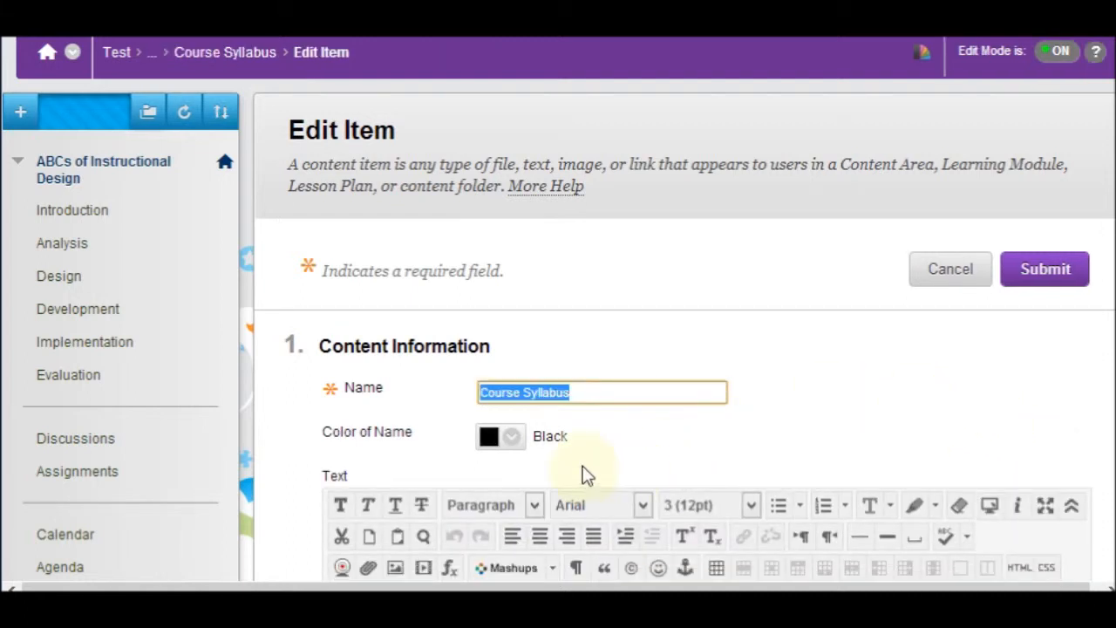
Set the color of the Course Syllabus name to blue (#0000FF)
click(517, 438)
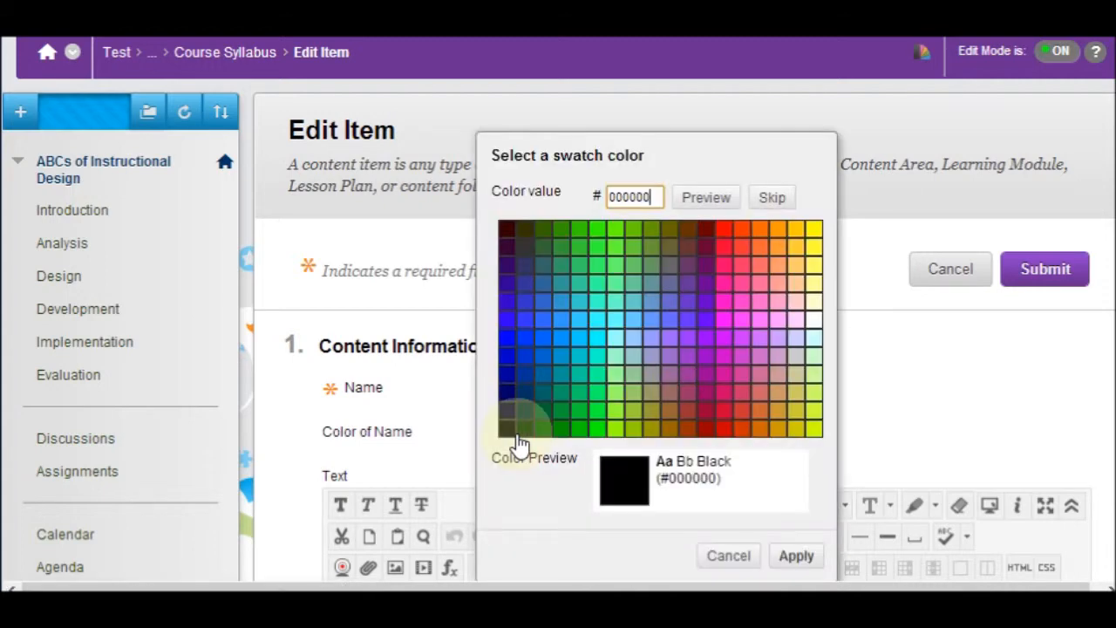
click(508, 345)
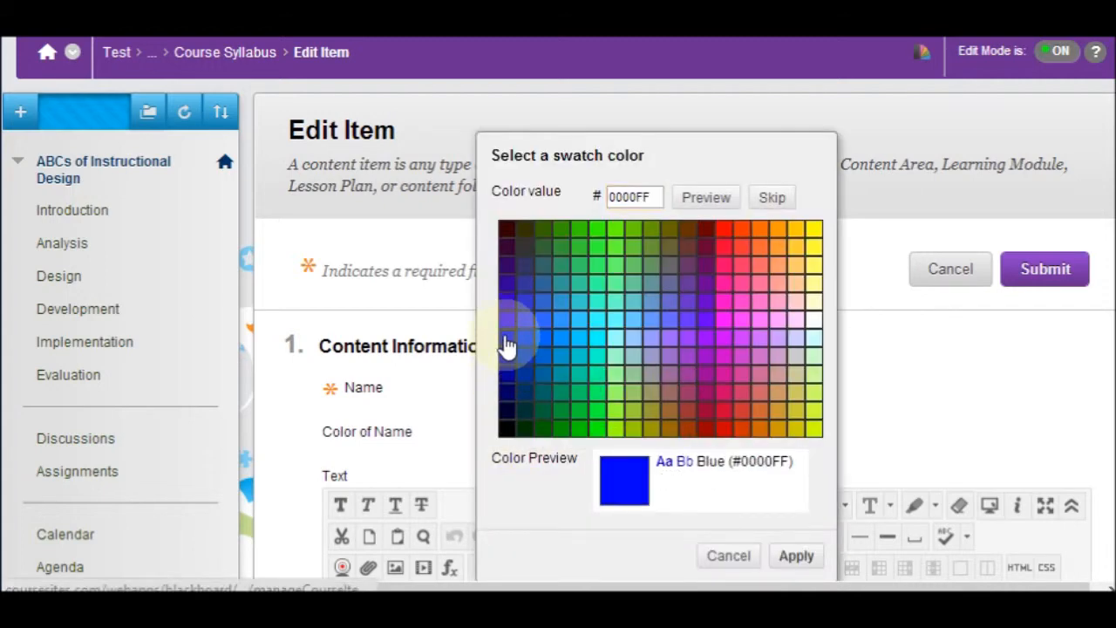
click(798, 555)
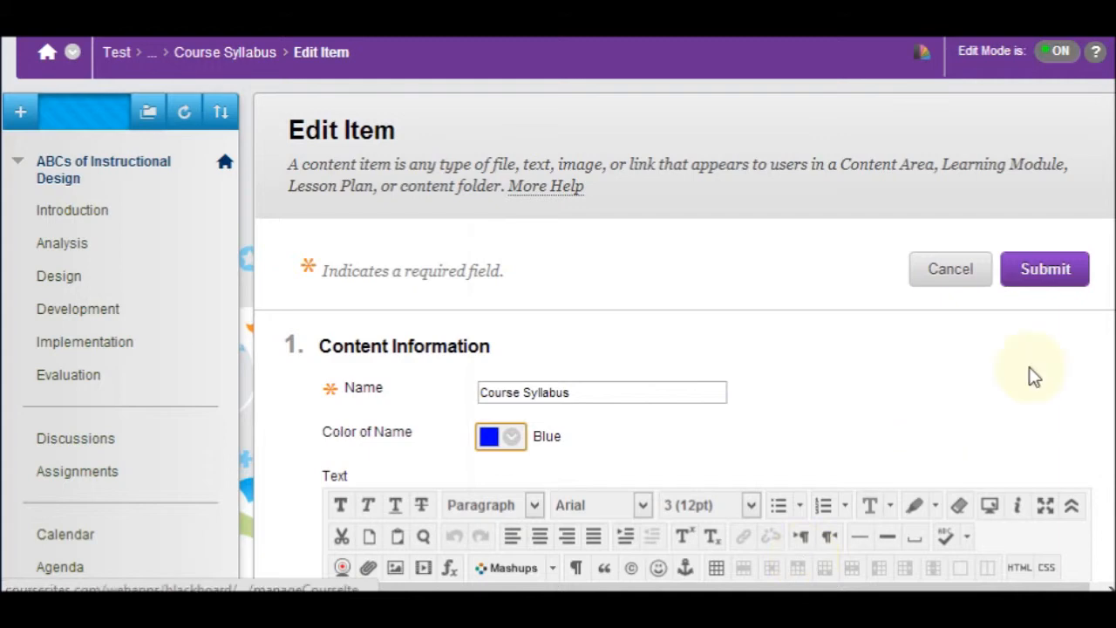
Check the Course Syllabus attachment settings and standard options, and submit the item with them as they are
scroll(681, 349, down, 4)
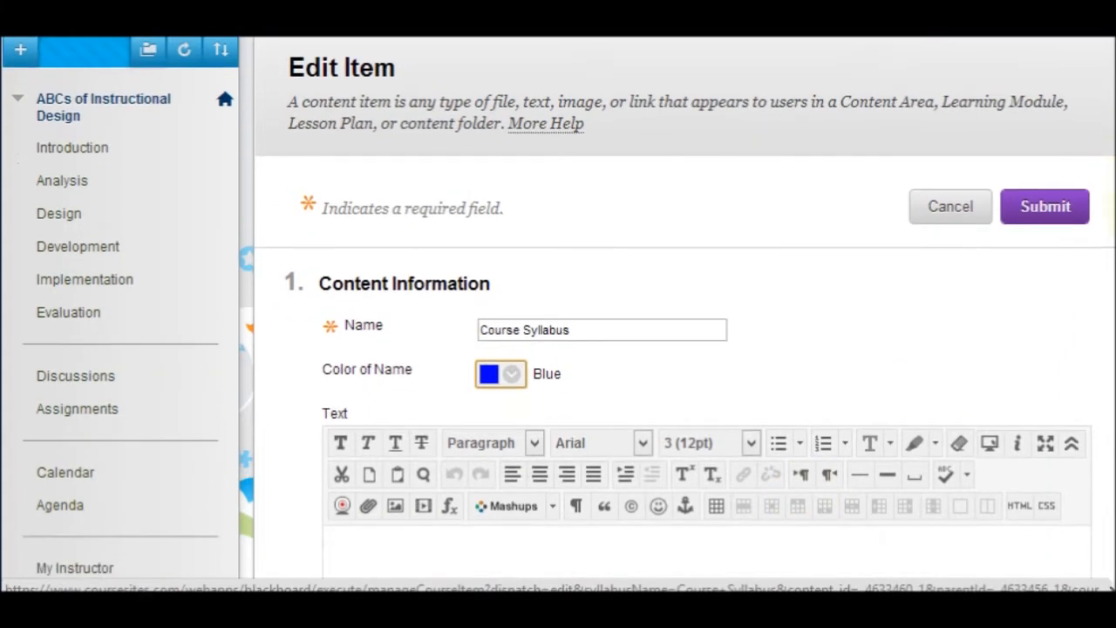
scroll(680, 349, down, 3)
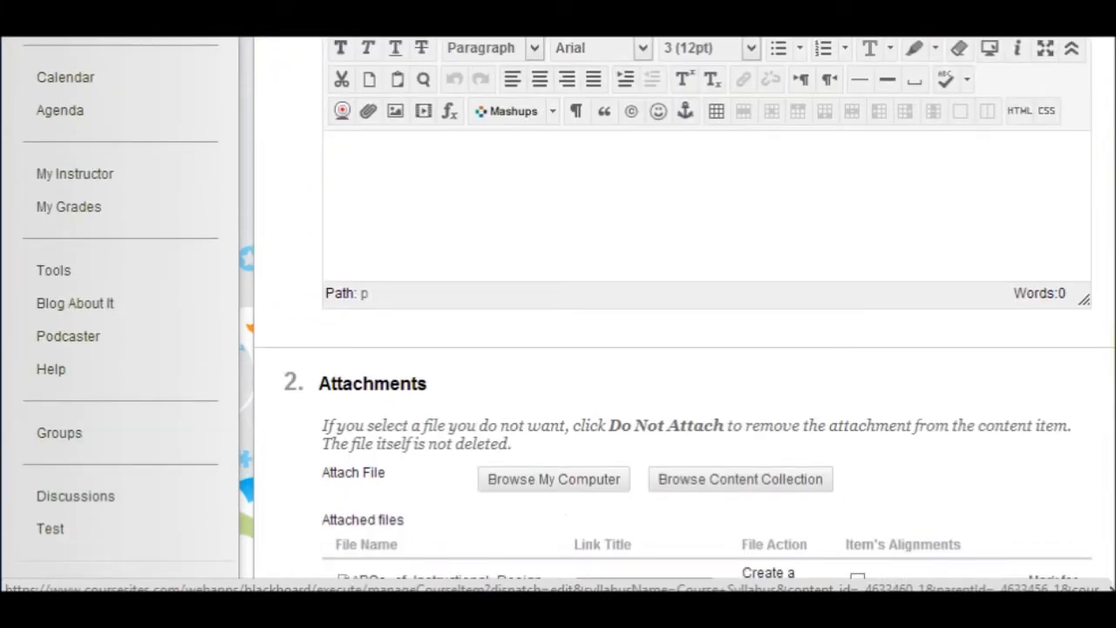
scroll(680, 348, down, 1)
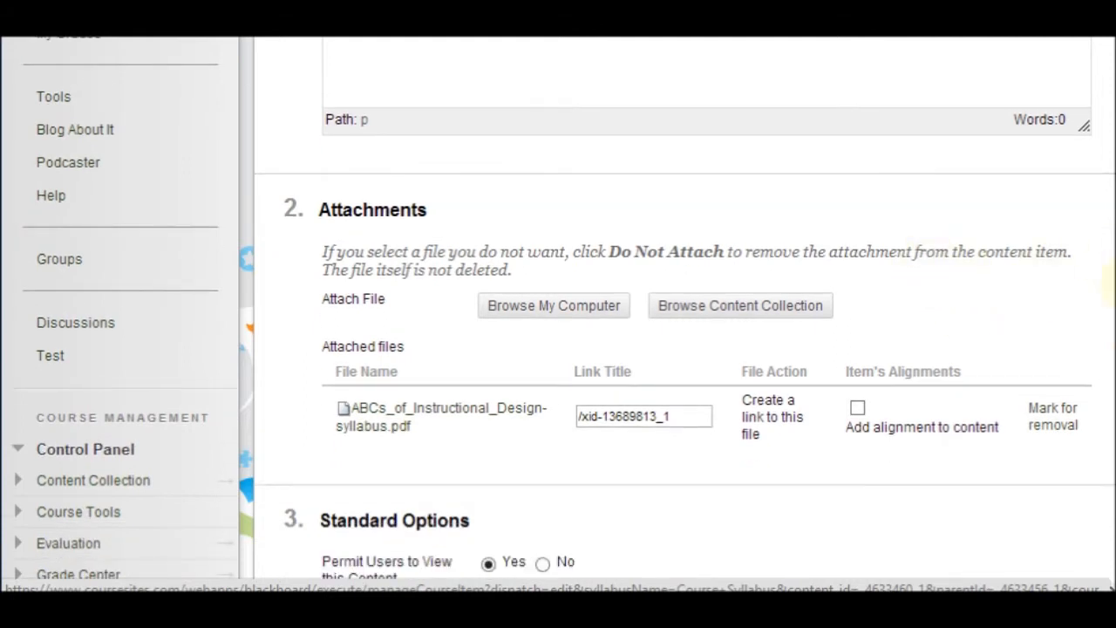
scroll(681, 349, down, 2)
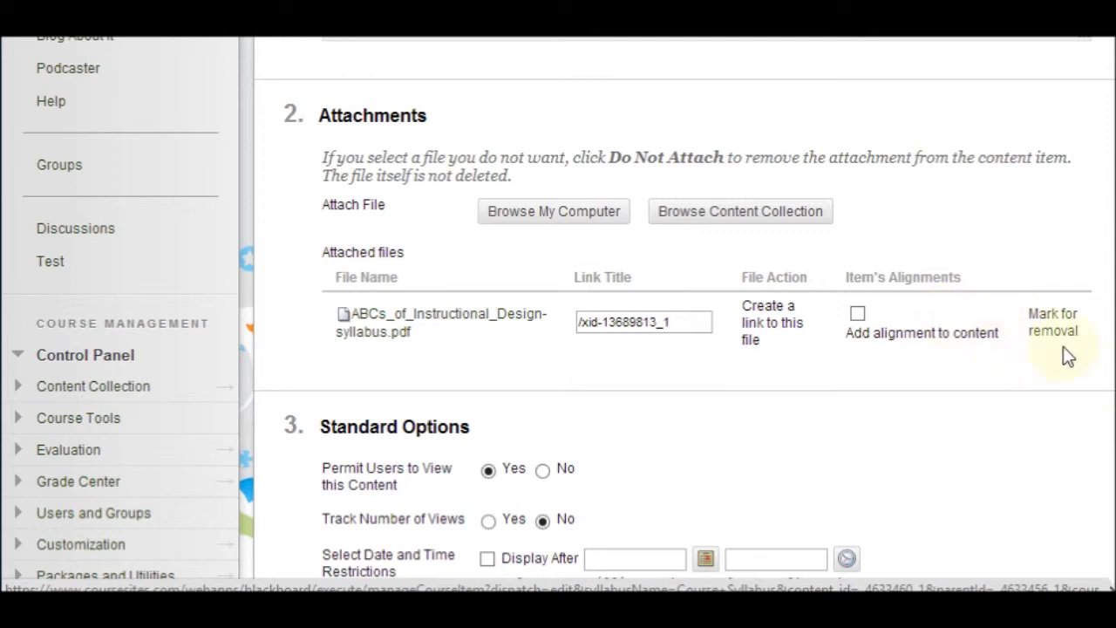
scroll(1073, 366, down, 3)
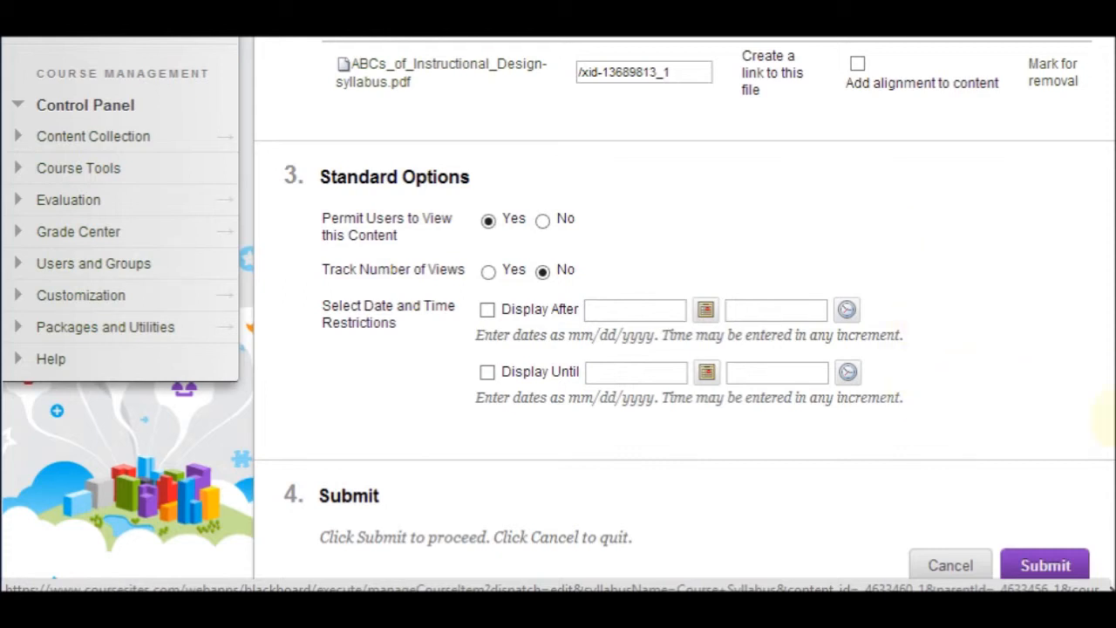
click(1047, 564)
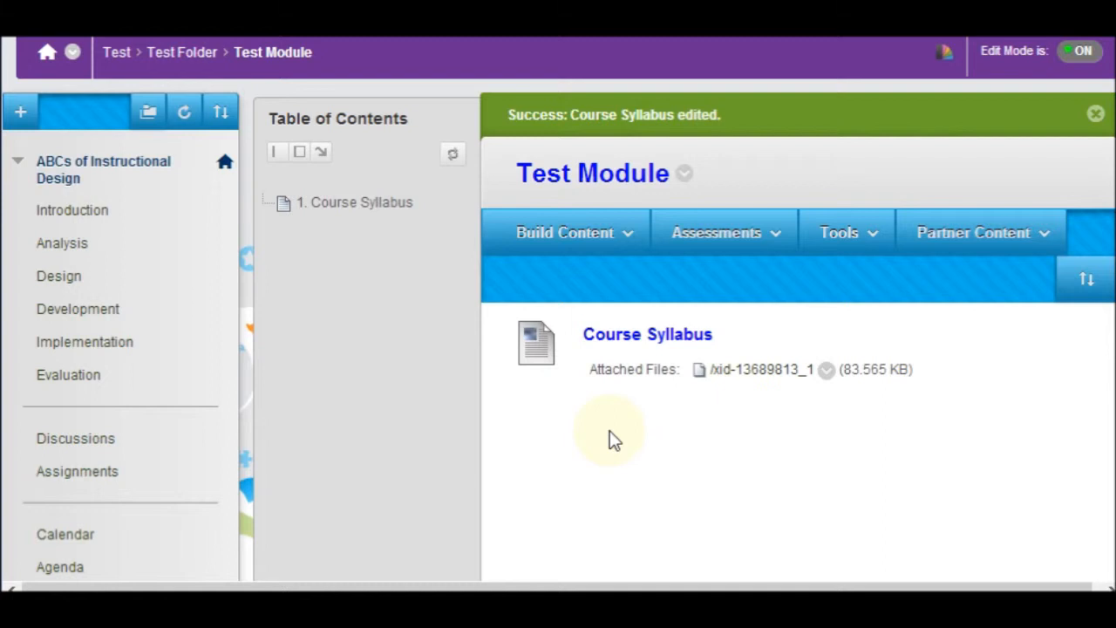
Start a YouTube video mashup in Test Module and search for the exact phrase "Why 2 Models?" in any language
click(598, 235)
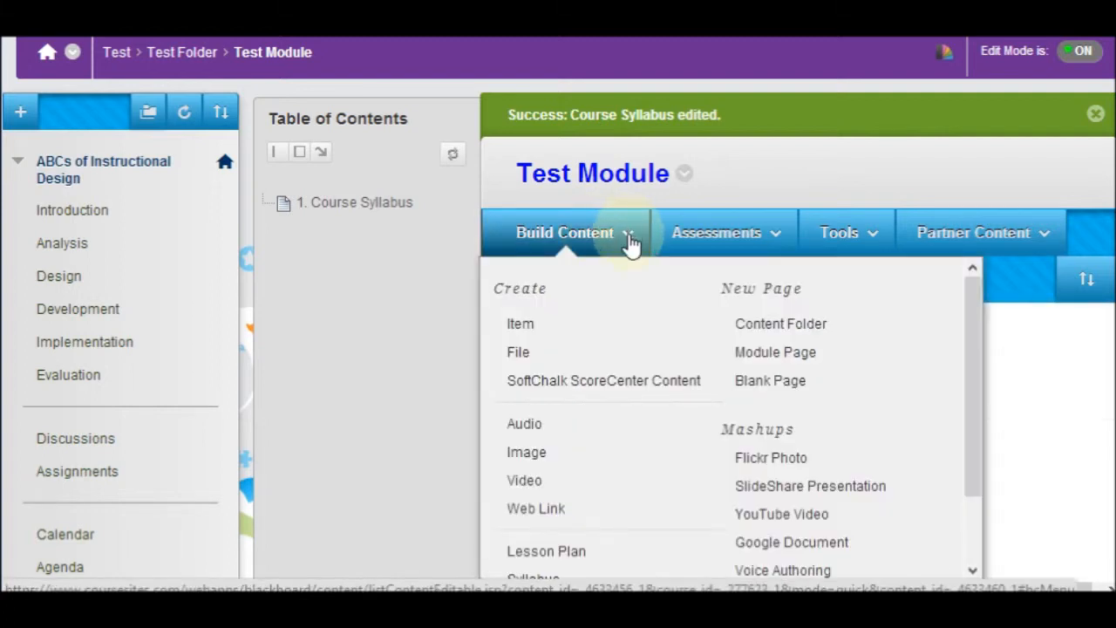
click(806, 521)
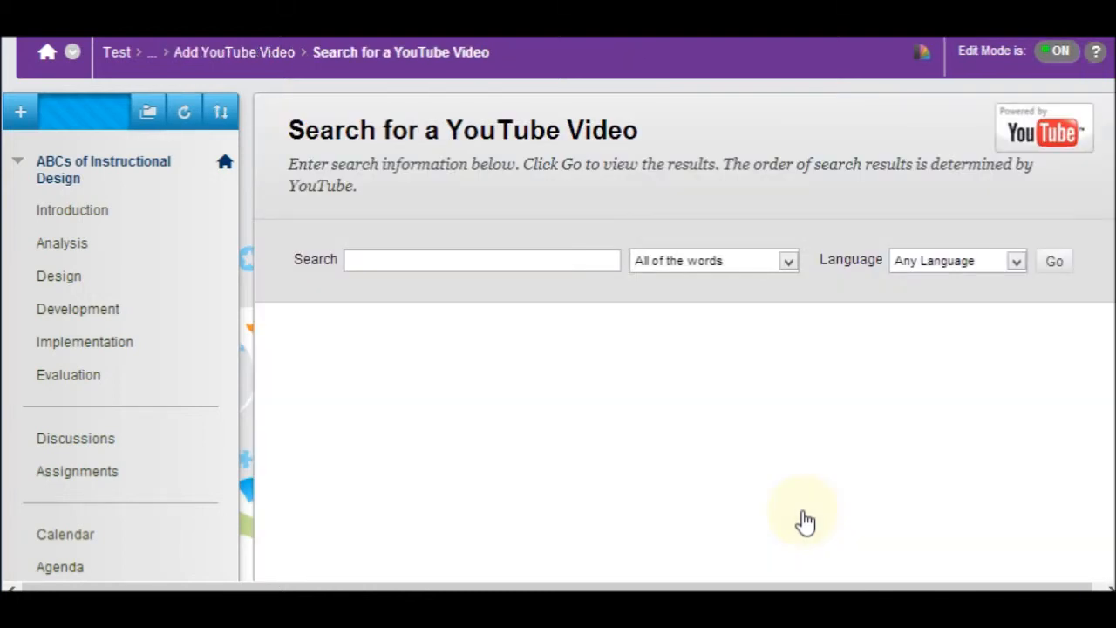
click(437, 254)
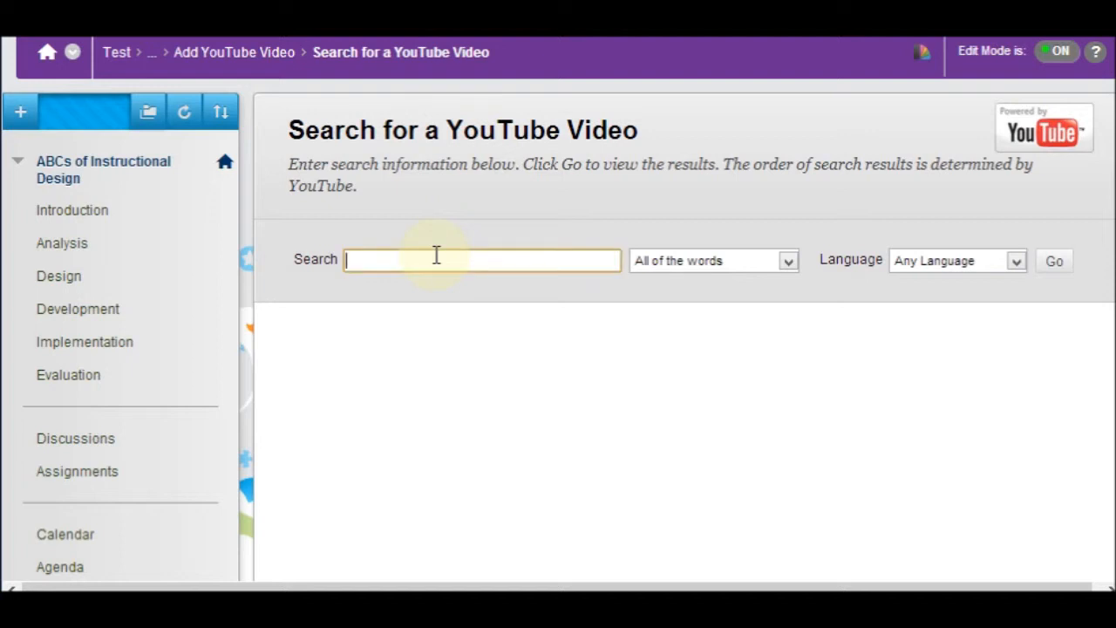
text(Wh)
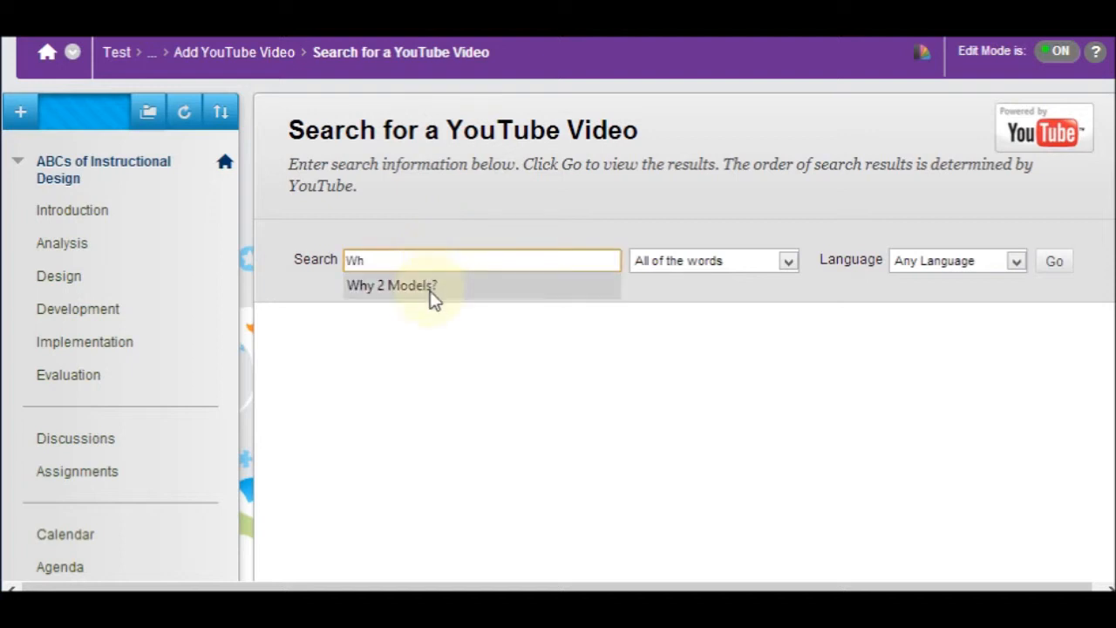
click(431, 293)
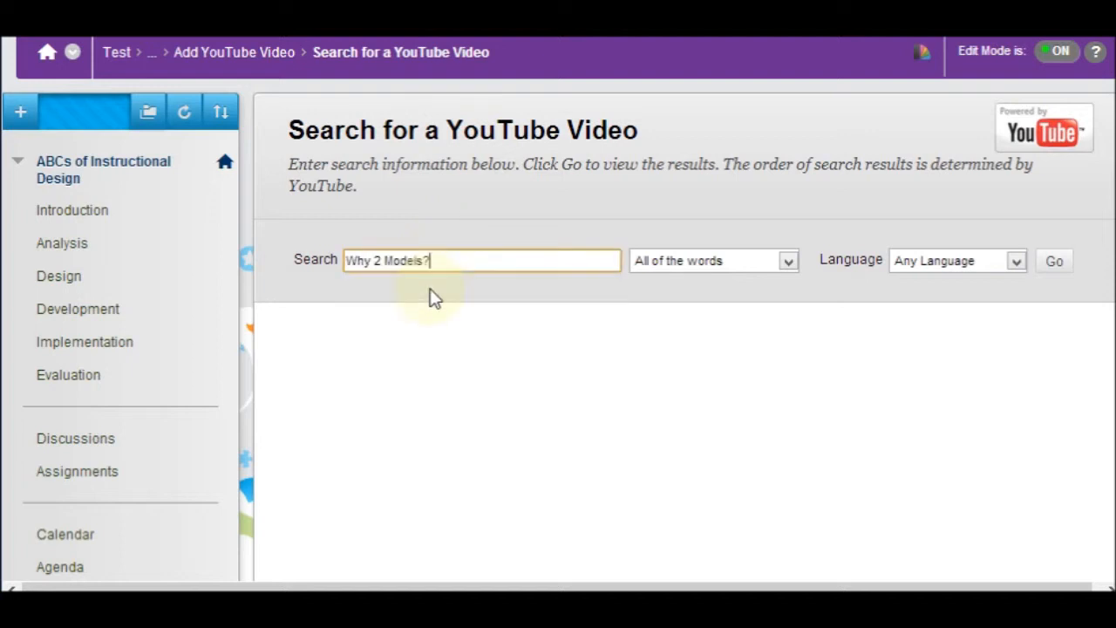
click(788, 261)
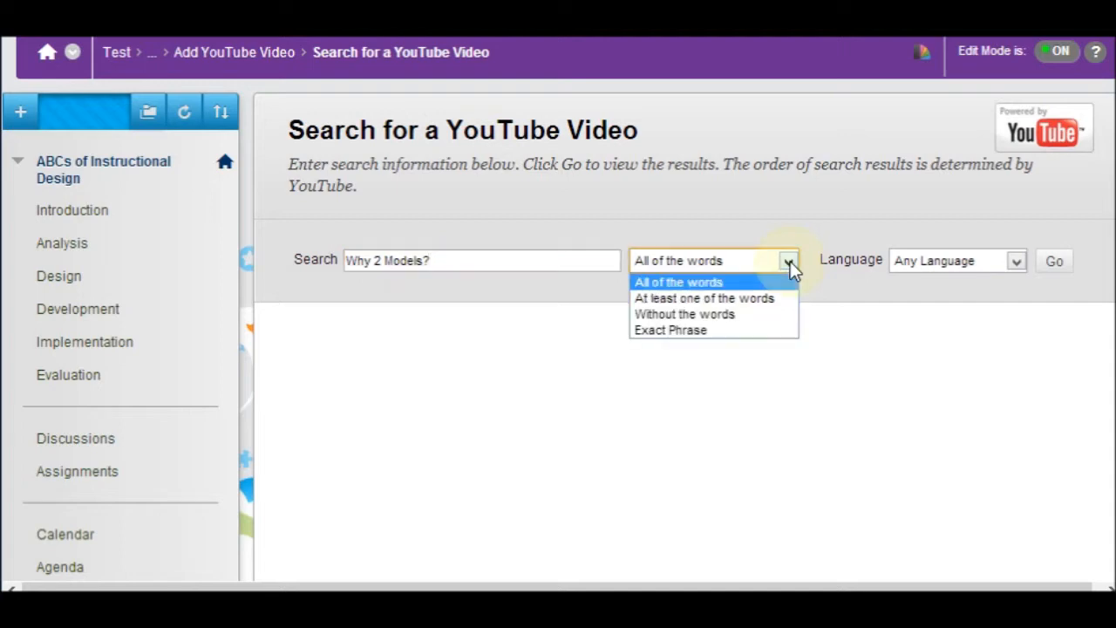
click(765, 331)
click(1055, 263)
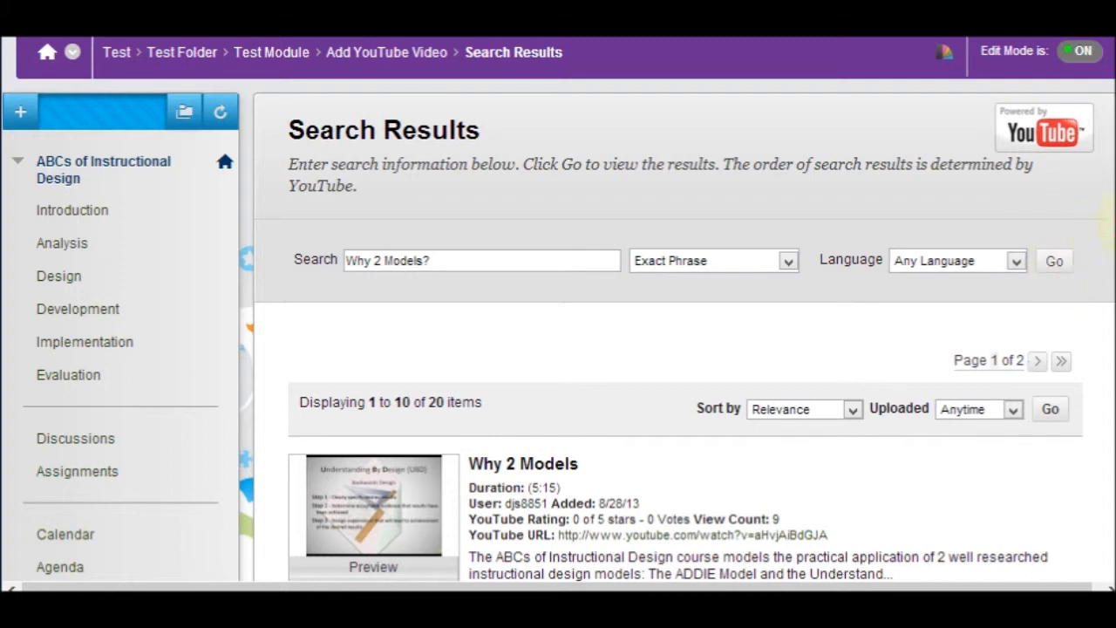
Select the video "The ABCs of Instructional Design: Lecture -- Why 2 Models?" and shorten its item name to "Why 2 Models?"
scroll(1106, 232, down, 5)
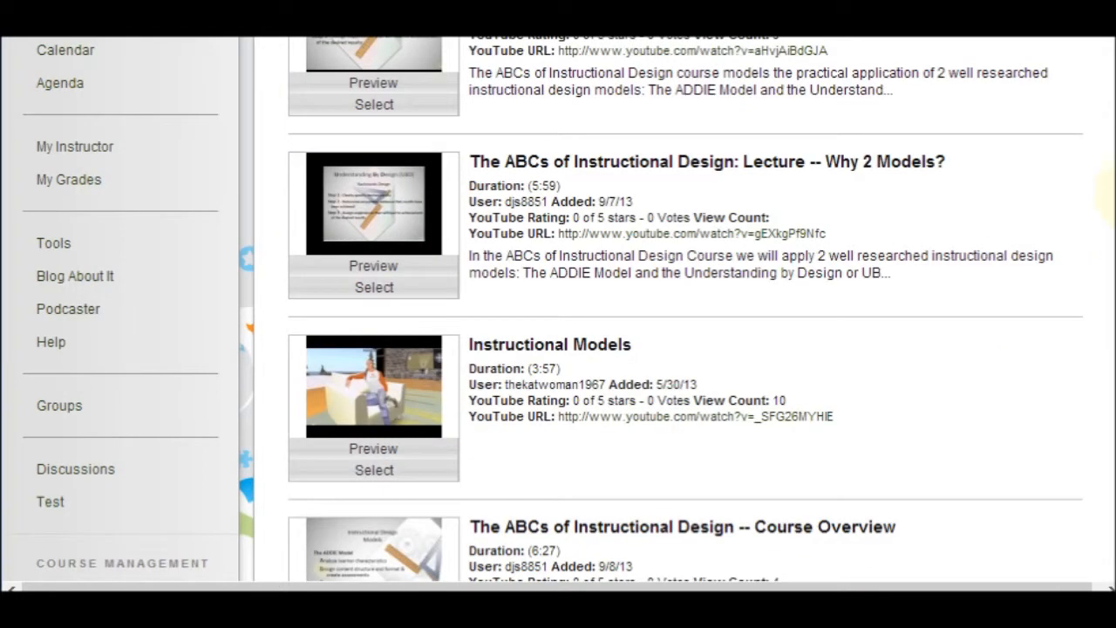
click(374, 288)
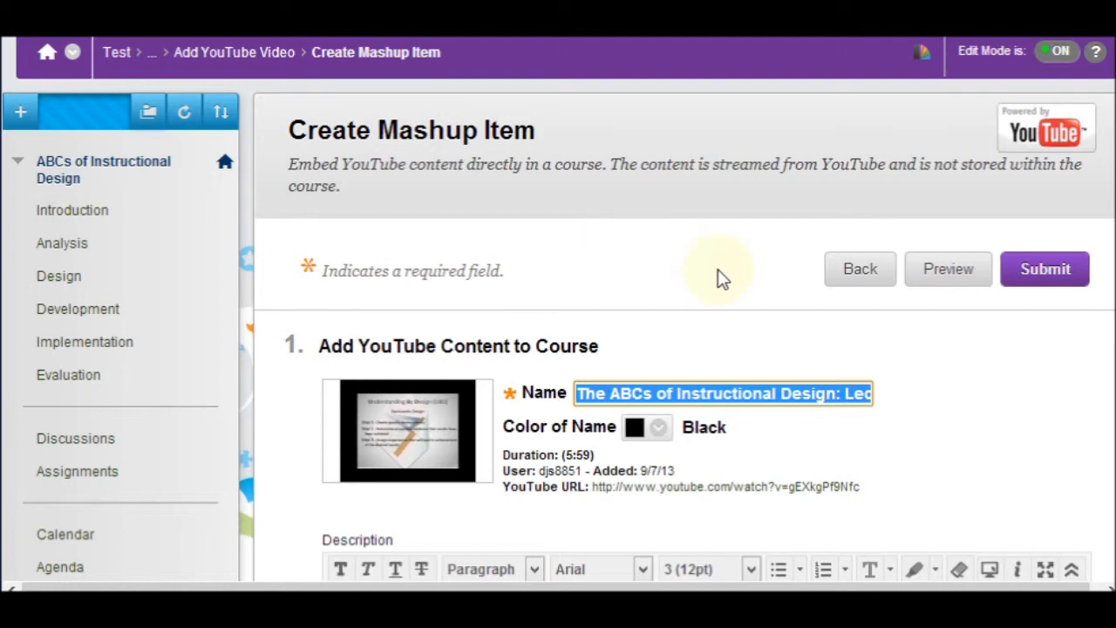
click(837, 394)
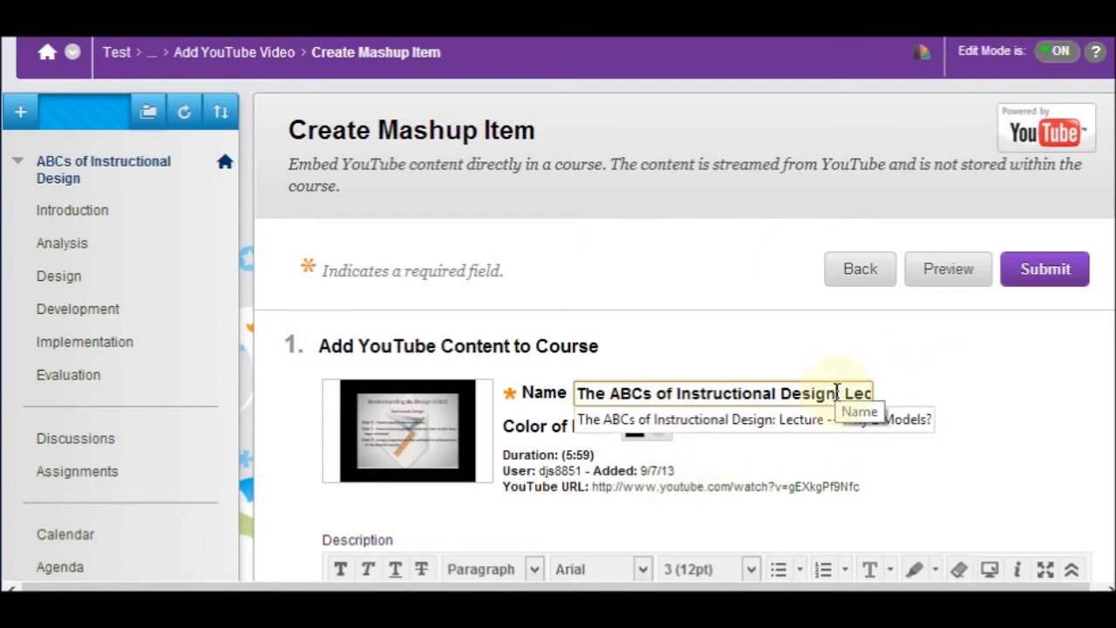
key(BackSpace)
key(BackSpace)
key(BackSpace)
key(BackSpace)
key(BackSpace)
key(BackSpace)
key(BackSpace)
key(BackSpace)
key(BackSpace)
key(BackSpace)
key(BackSpace)
key(BackSpace)
key(BackSpace)
key(BackSpace)
key(BackSpace)
key(BackSpace)
key(BackSpace)
key(BackSpace)
key(BackSpace)
key(BackSpace)
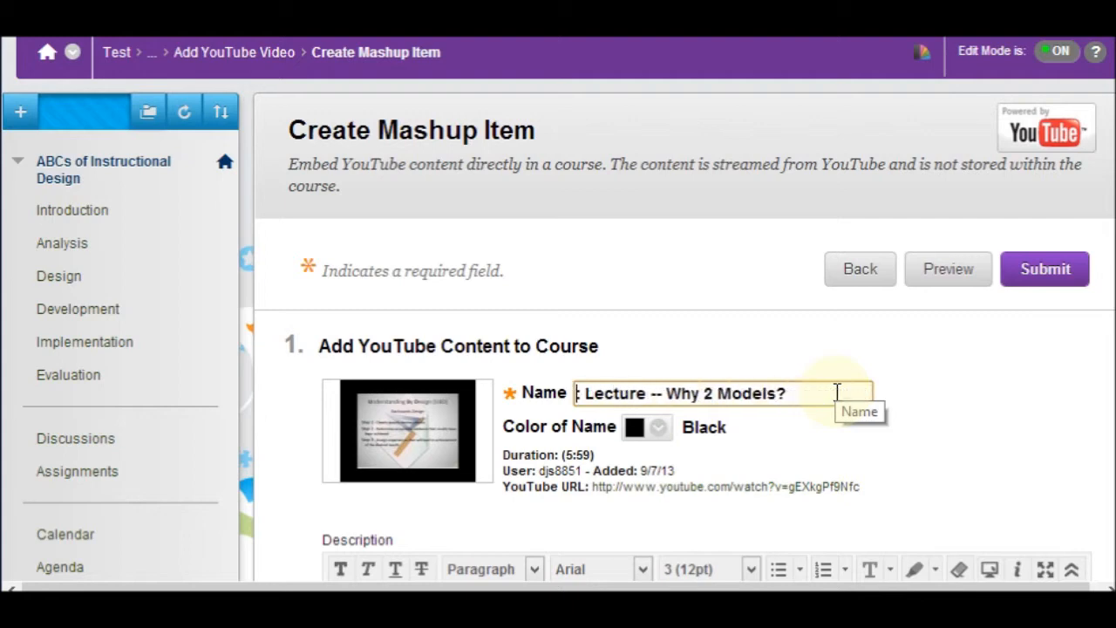
key(Delete)
key(Delete)
key(Delete)
key(Delete)
key(Delete)
key(Delete)
key(Delete)
key(Delete)
key(Delete)
key(Delete)
key(Delete)
key(Delete)
key(Delete)
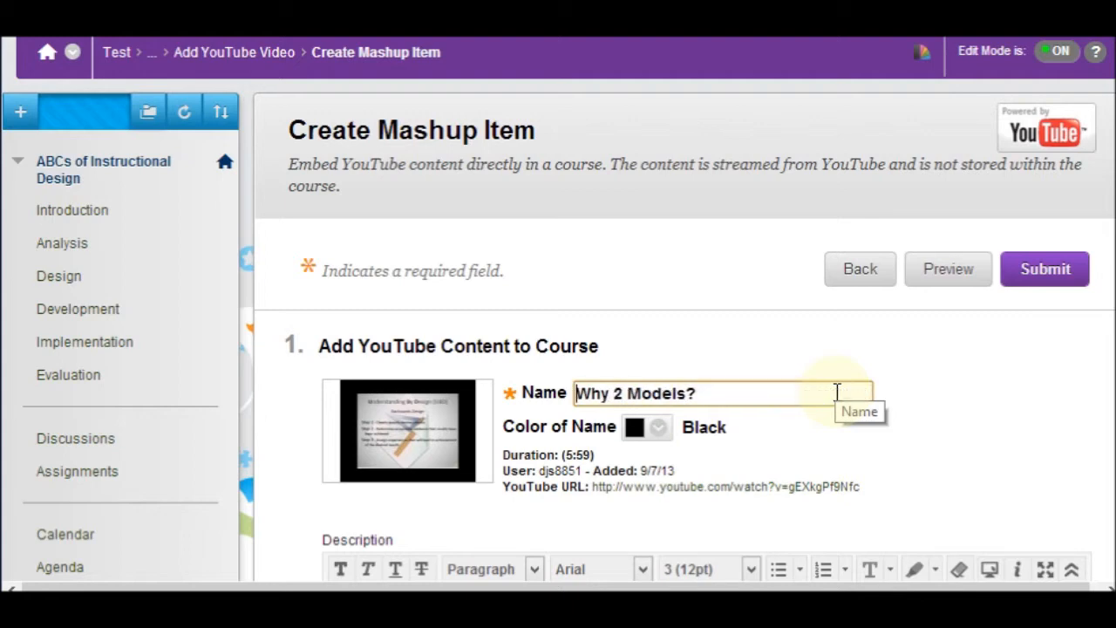
Set the color of the "Why 2 Models?" video name to blue (#0000FF)
click(658, 428)
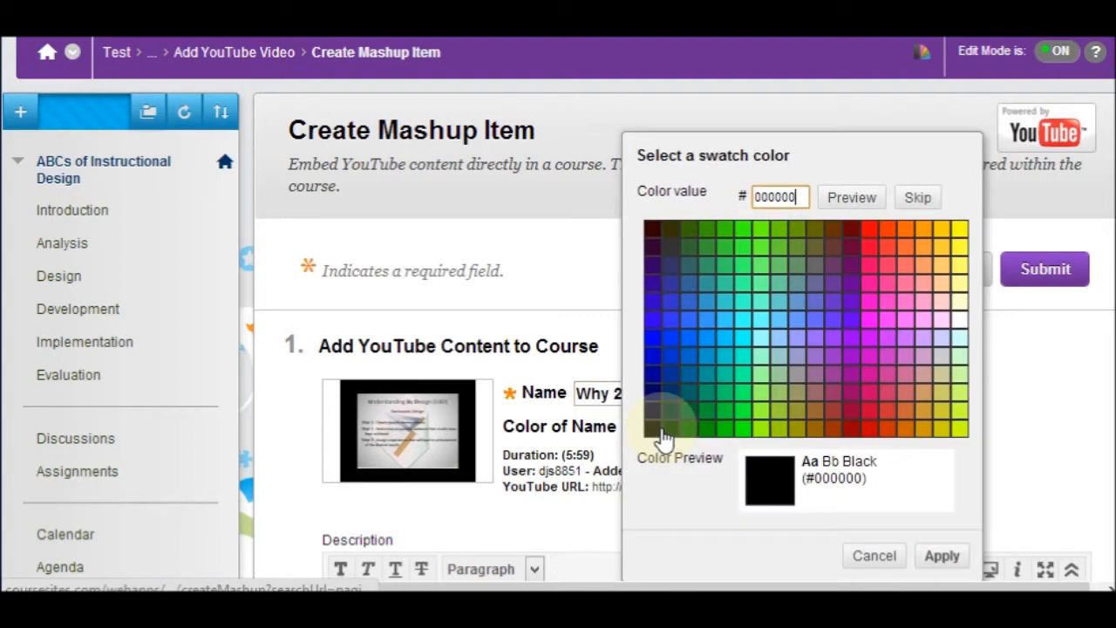
click(654, 356)
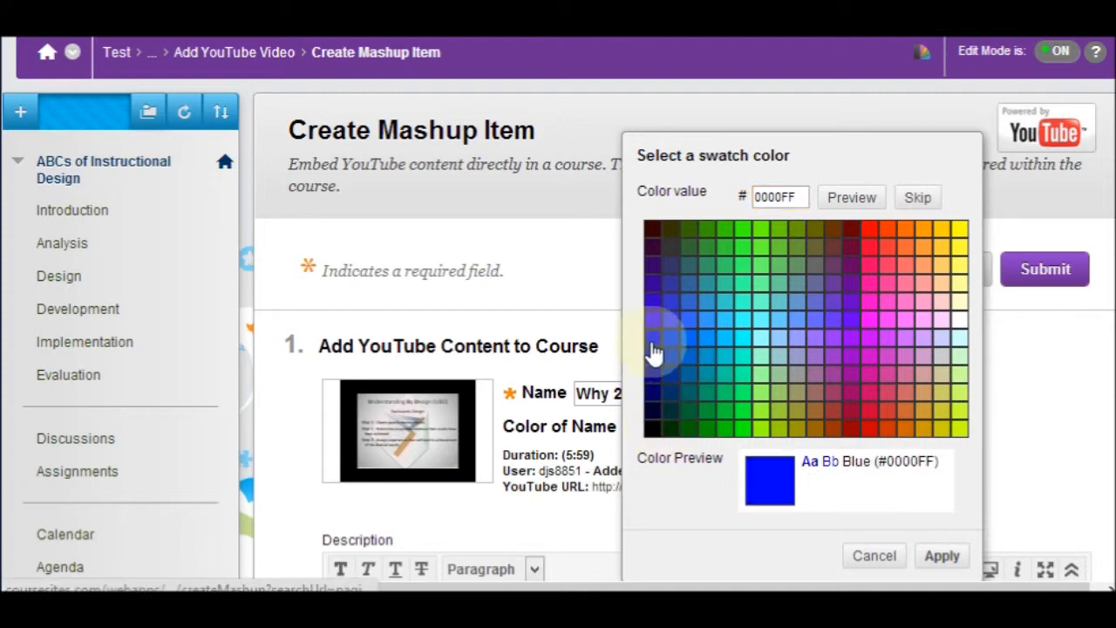
click(954, 561)
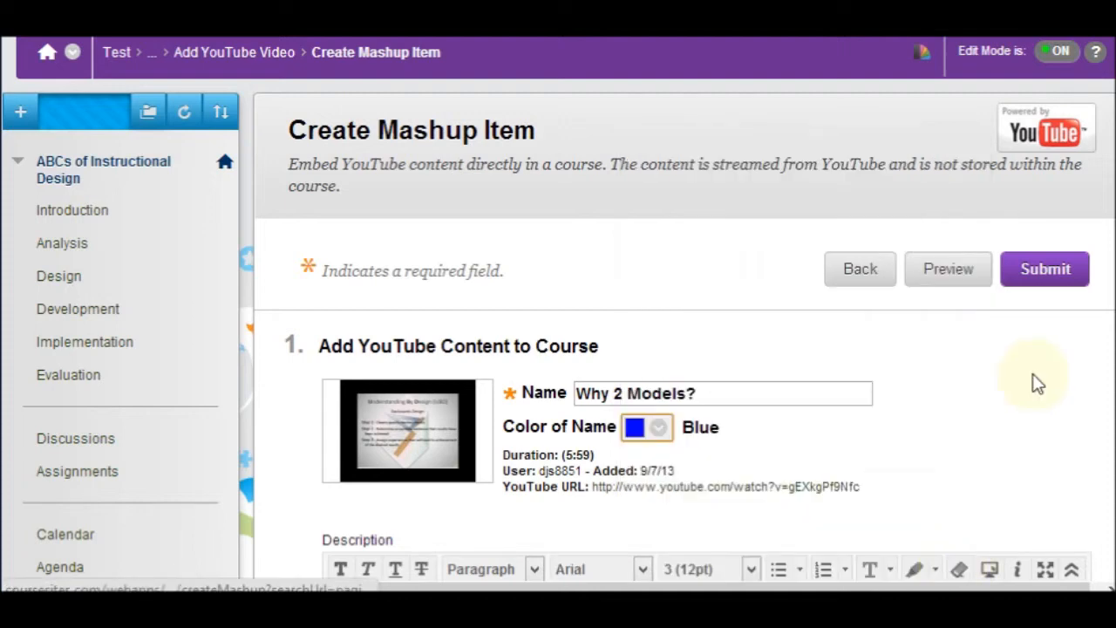
Submit the video mashup with its mashup, attachment and standard options as they are, and check the new item in Test Module
scroll(558, 314, down, 5)
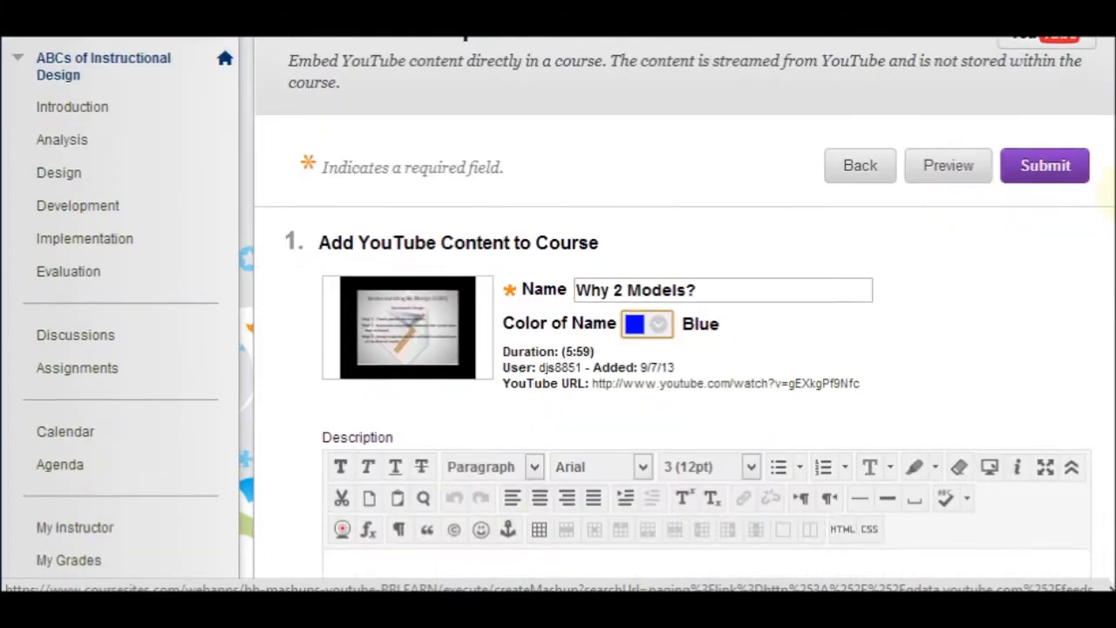
scroll(558, 314, down, 4)
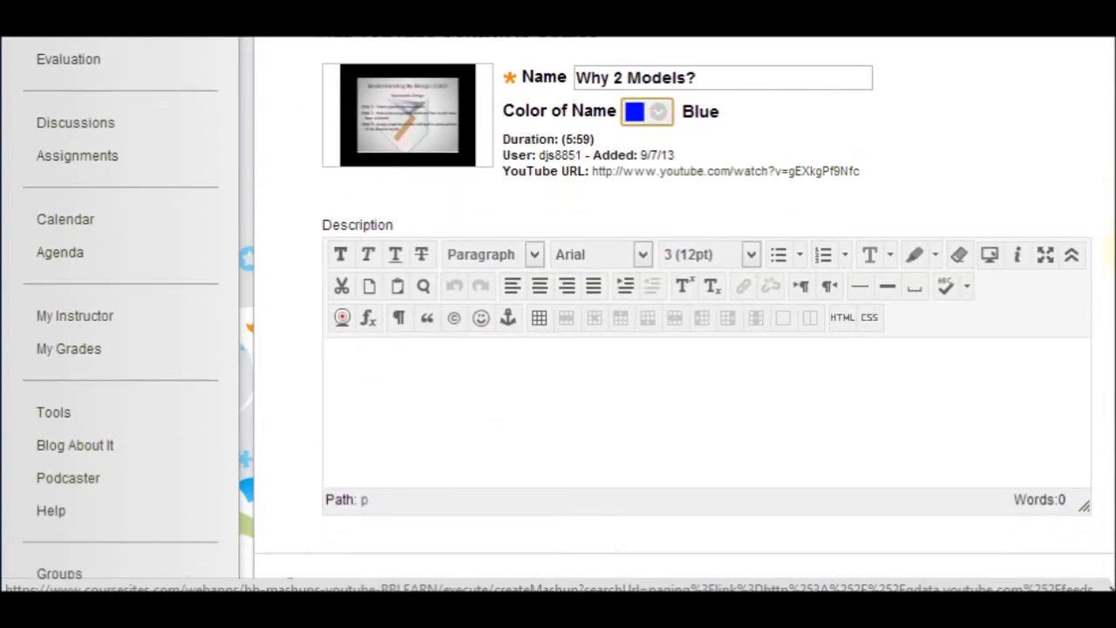
scroll(558, 314, down, 8)
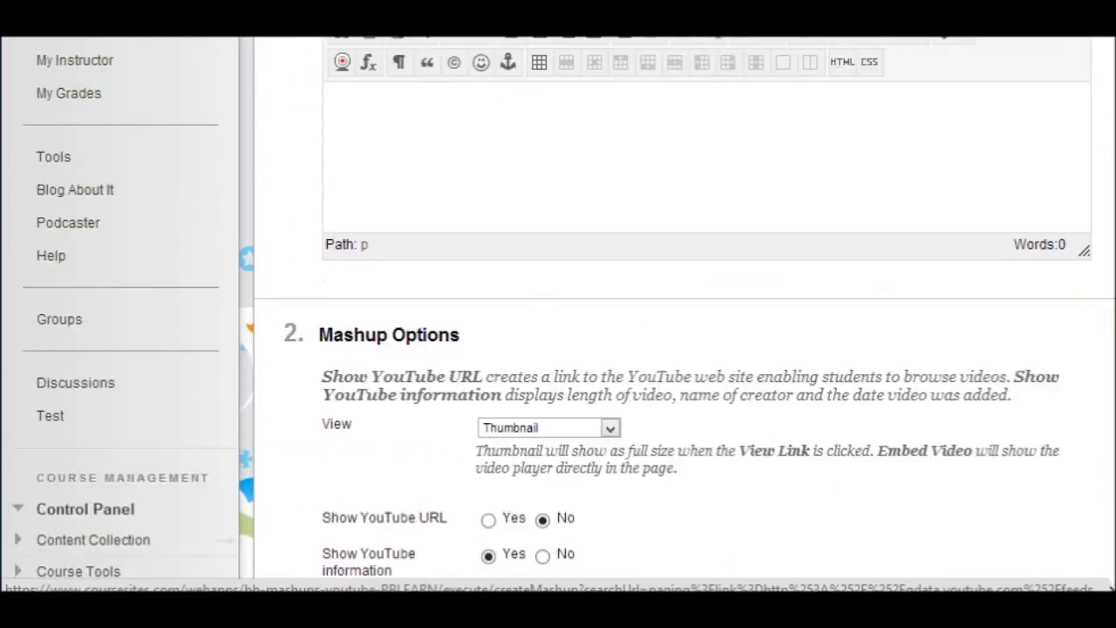
scroll(558, 314, down, 2)
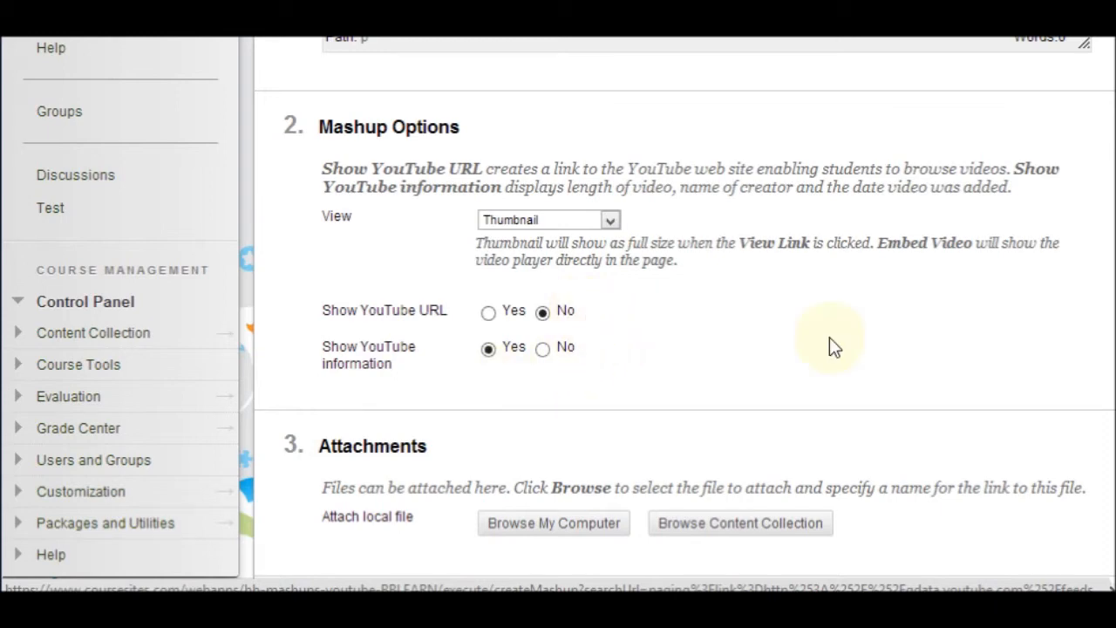
scroll(685, 306, down, 4)
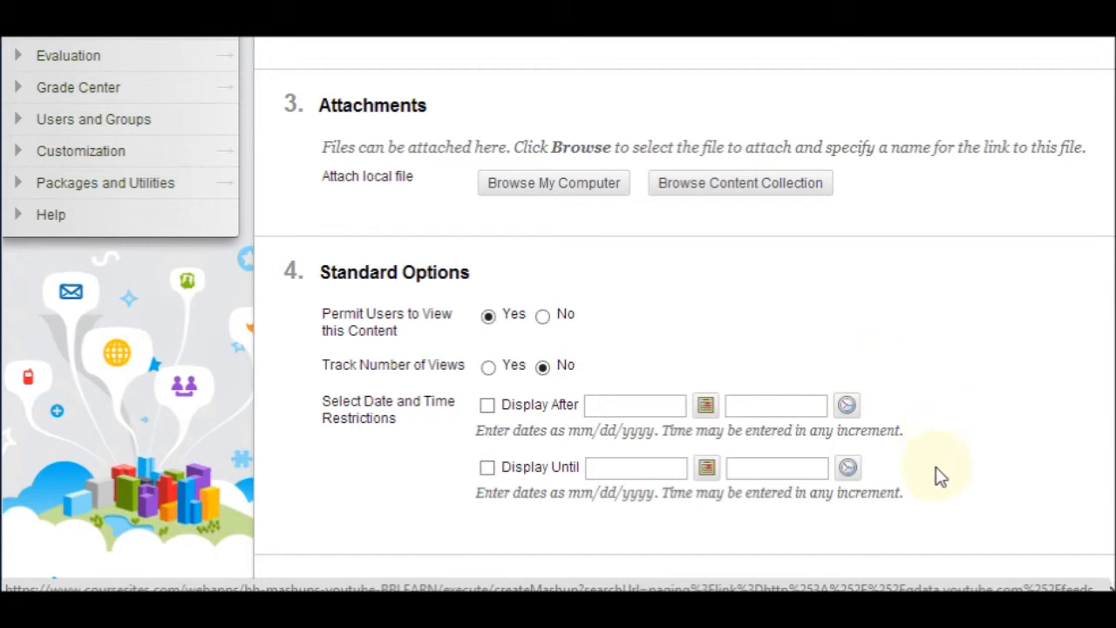
scroll(1047, 489, down, 3)
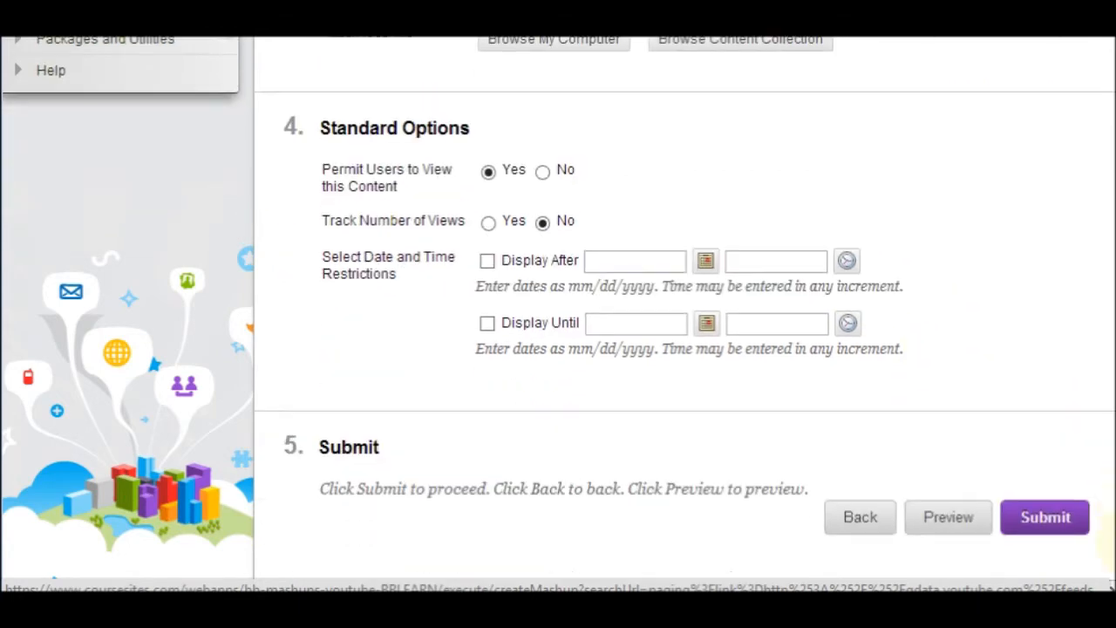
click(1058, 528)
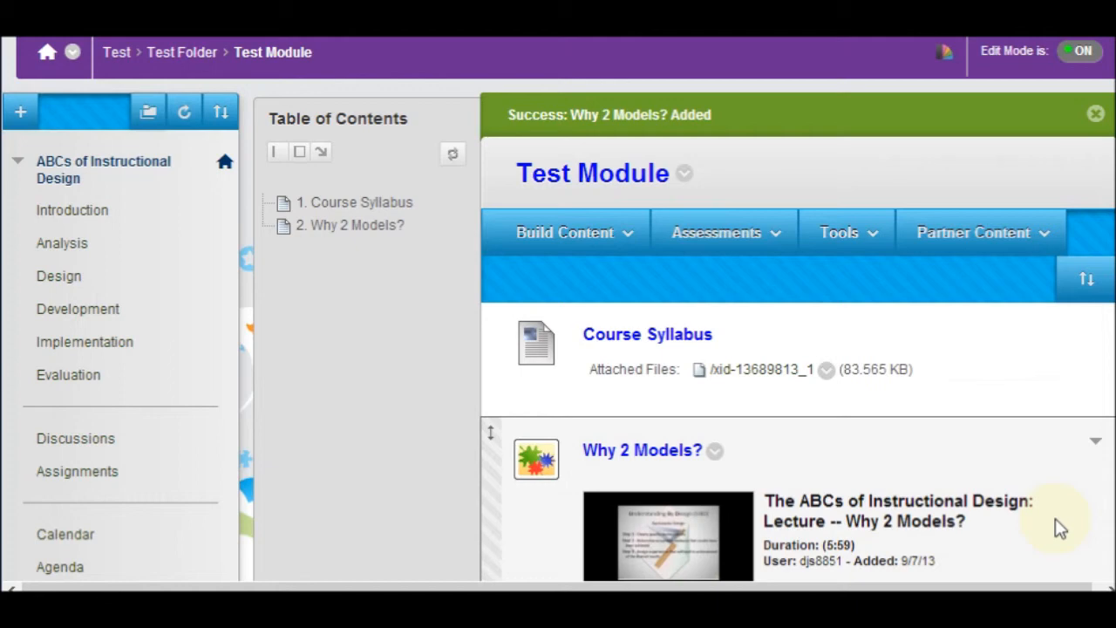
scroll(1109, 231, down, 1)
scroll(1109, 231, down, 2)
scroll(1110, 234, up, 1)
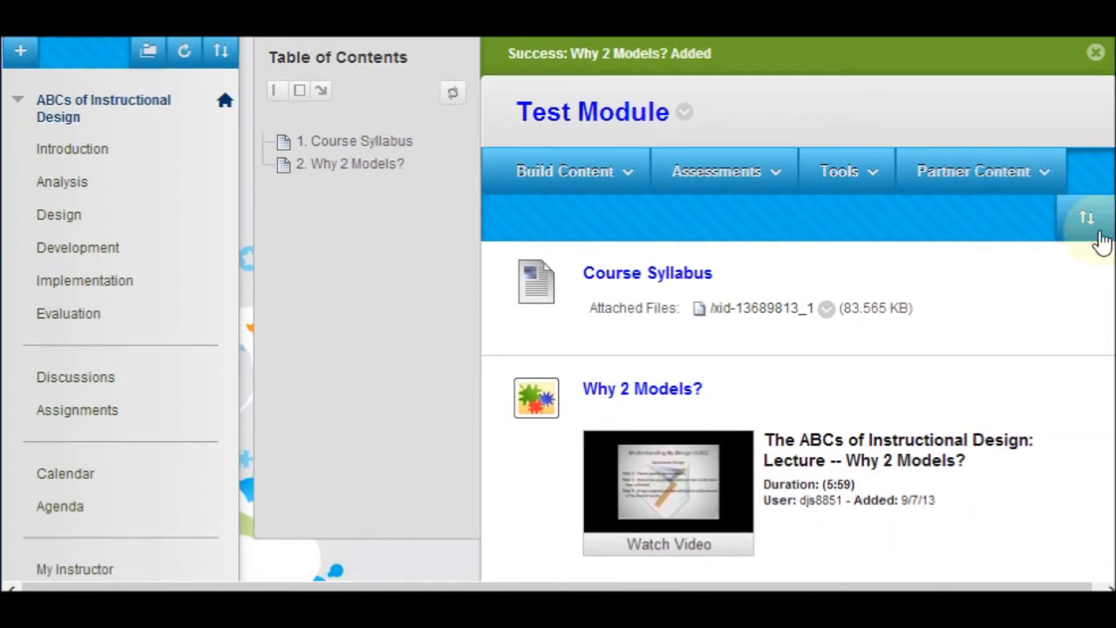